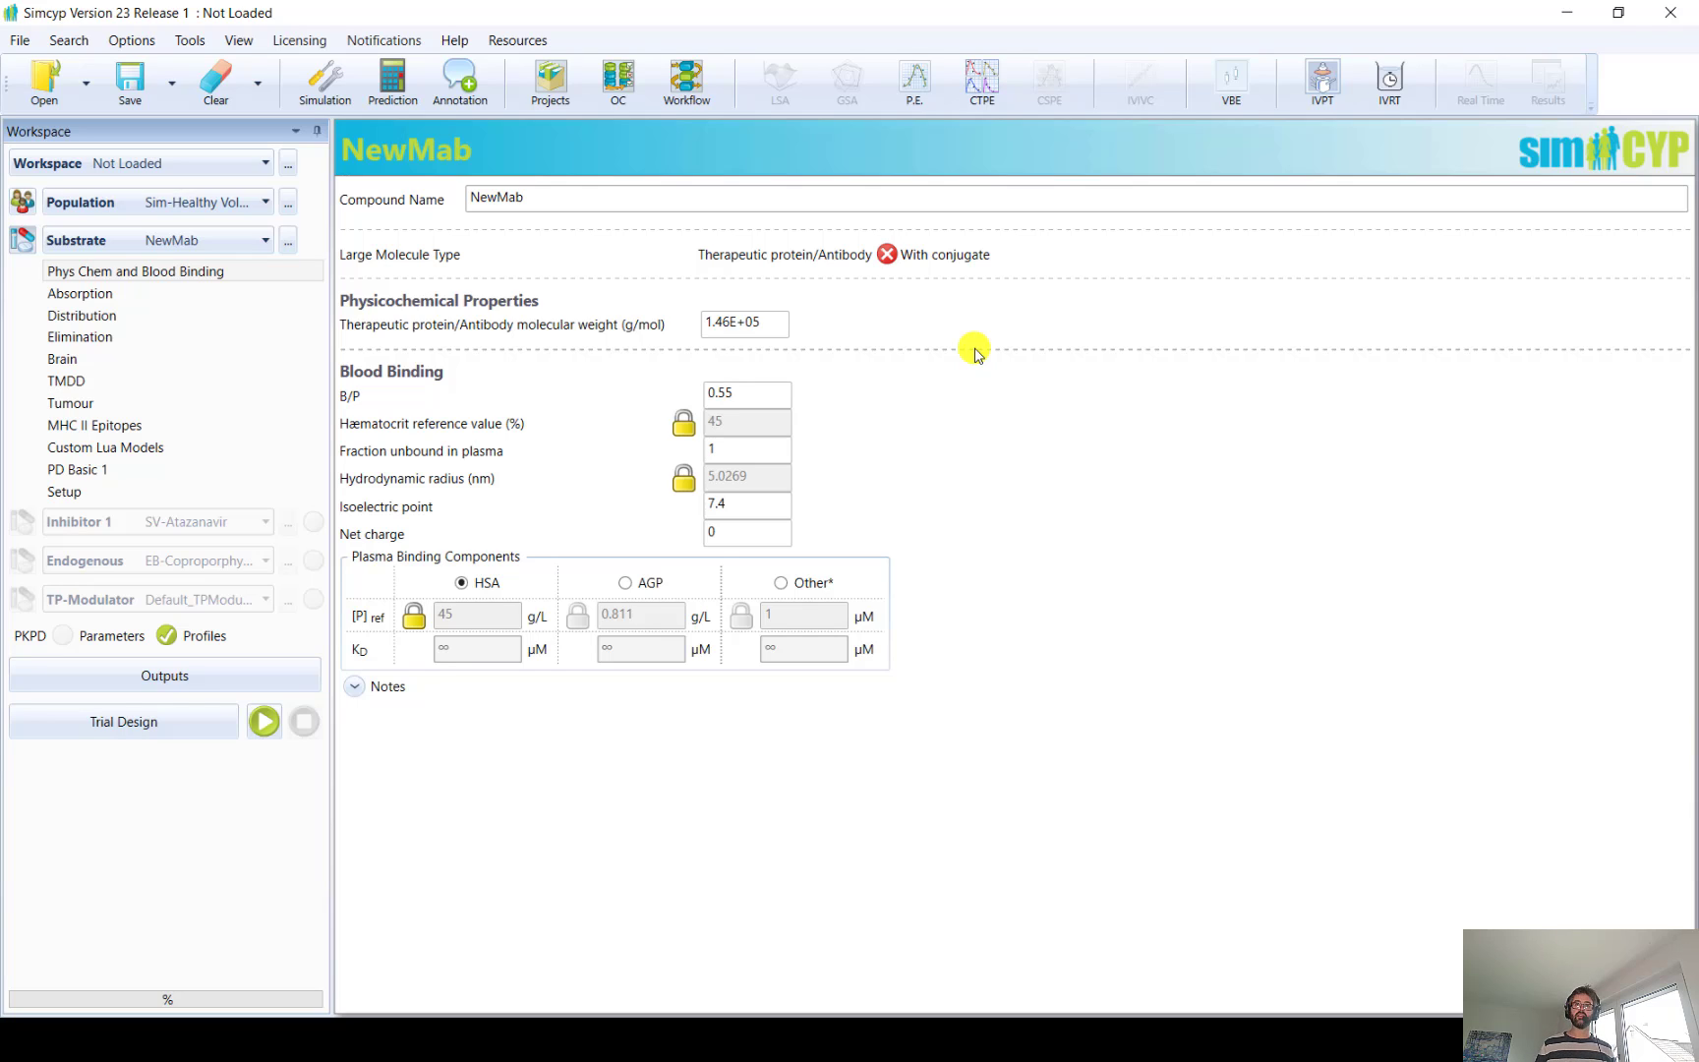
Try the With conjugate option for NewMab's large molecule type and leave it switched off
{"action": "left_click", "coordinate": [885, 254]}
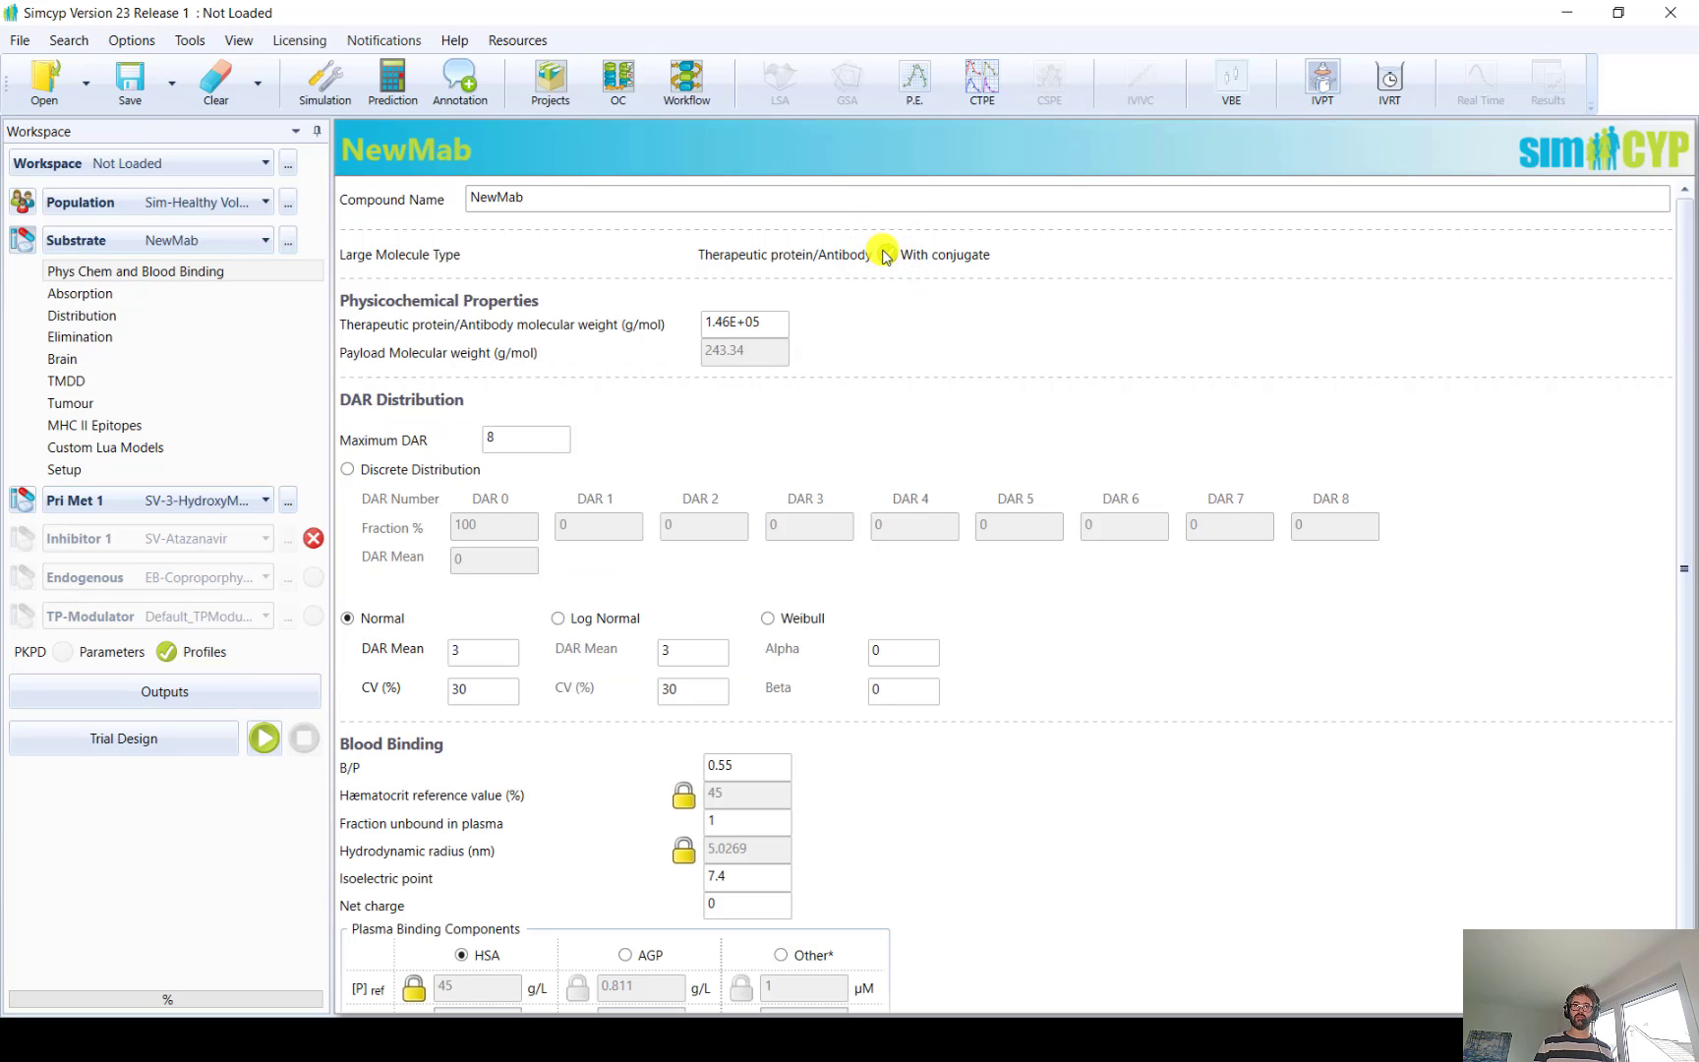
{"action": "left_click", "coordinate": [885, 255]}
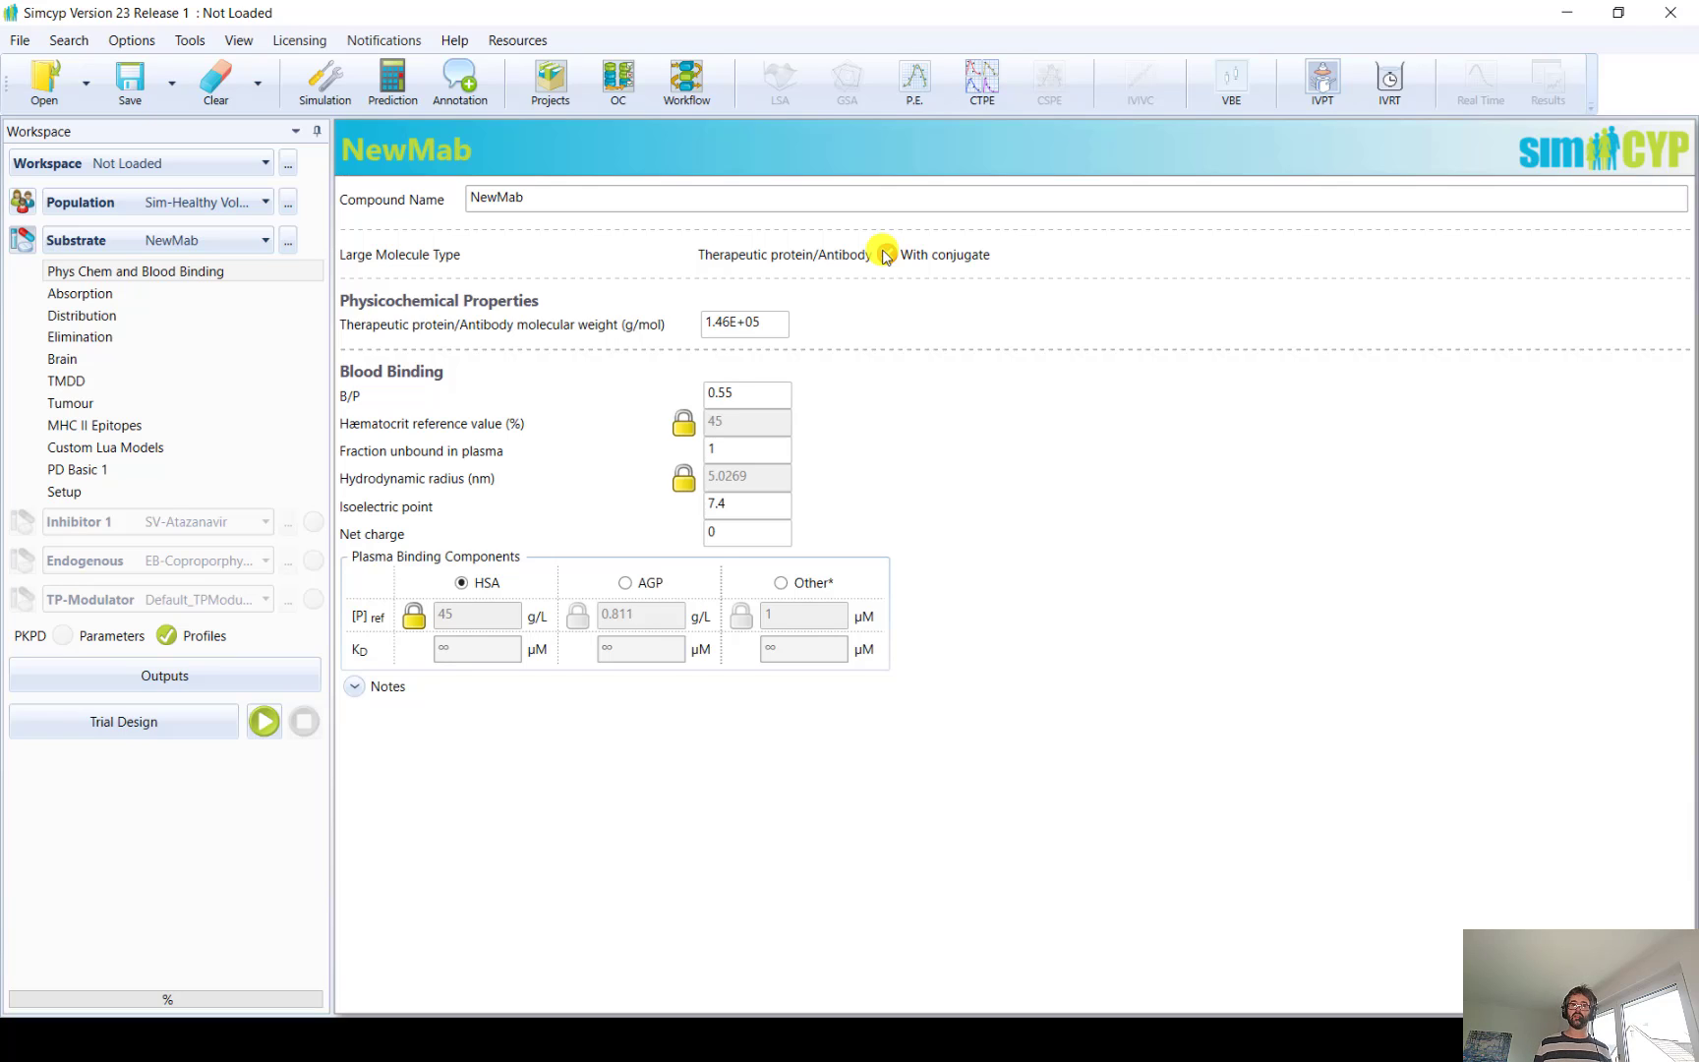
{"action": "left_click", "coordinate": [884, 256]}
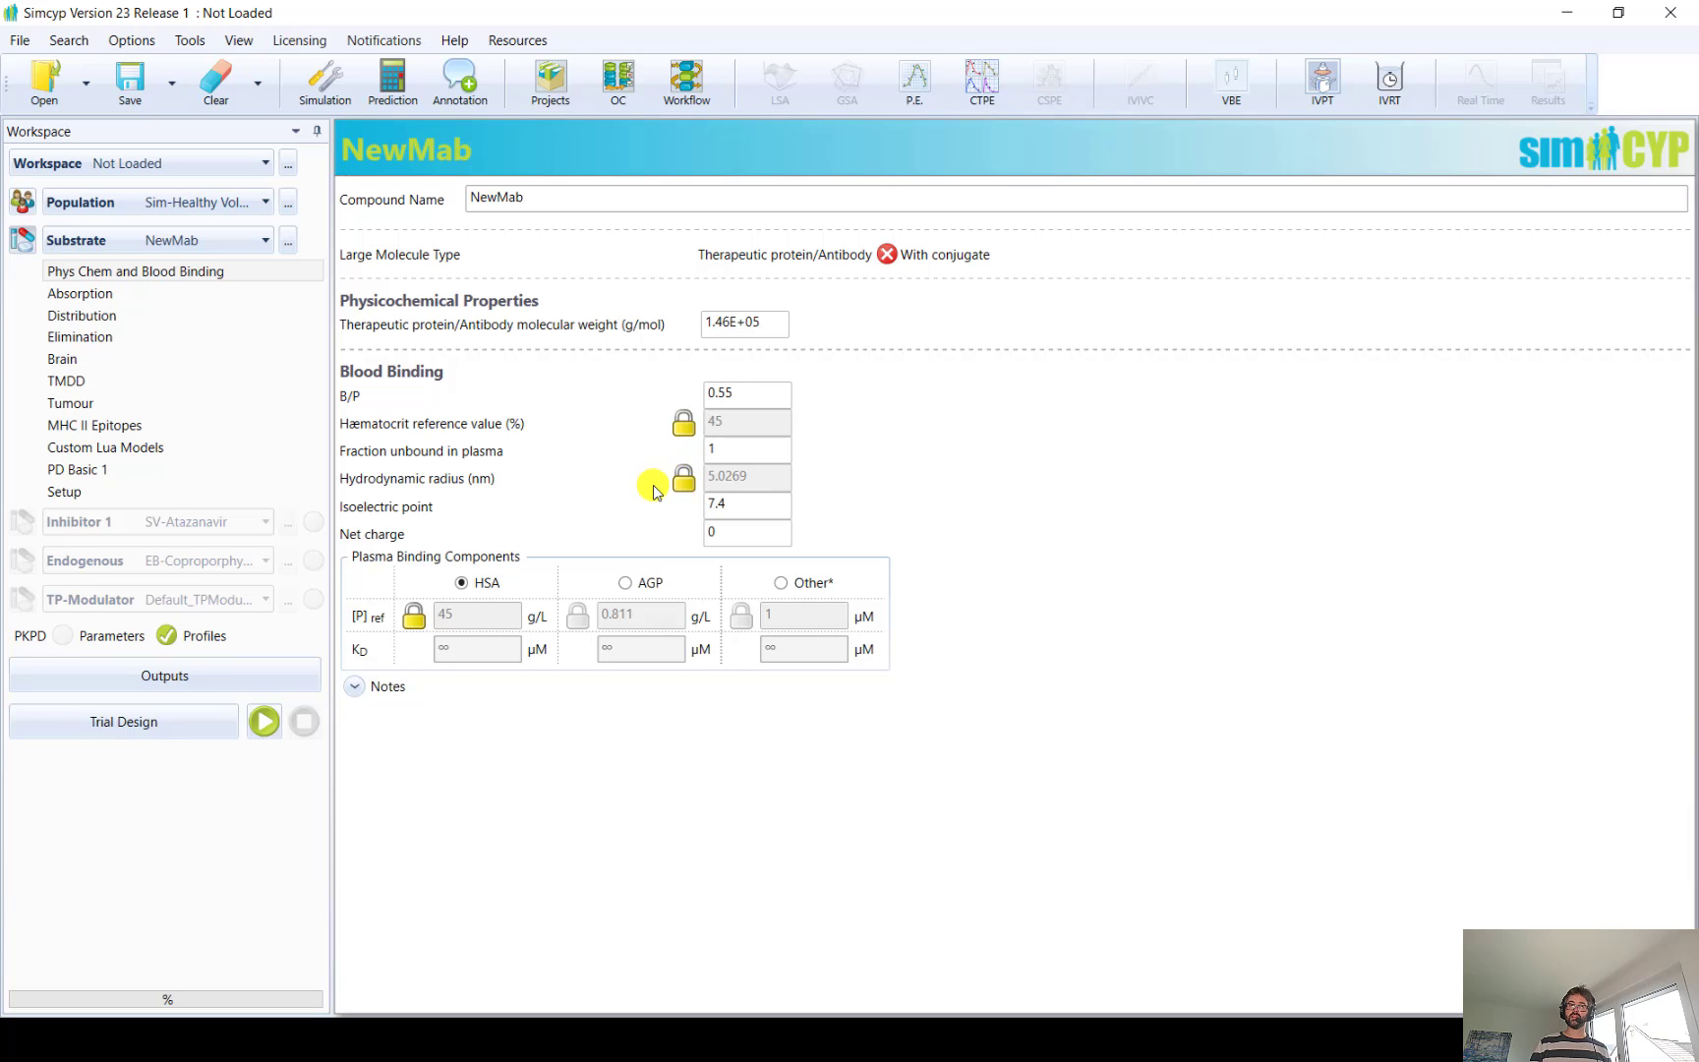
Unlock NewMab's hydrodynamic radius and set it to 5.3 nm
{"action": "left_click", "coordinate": [683, 479]}
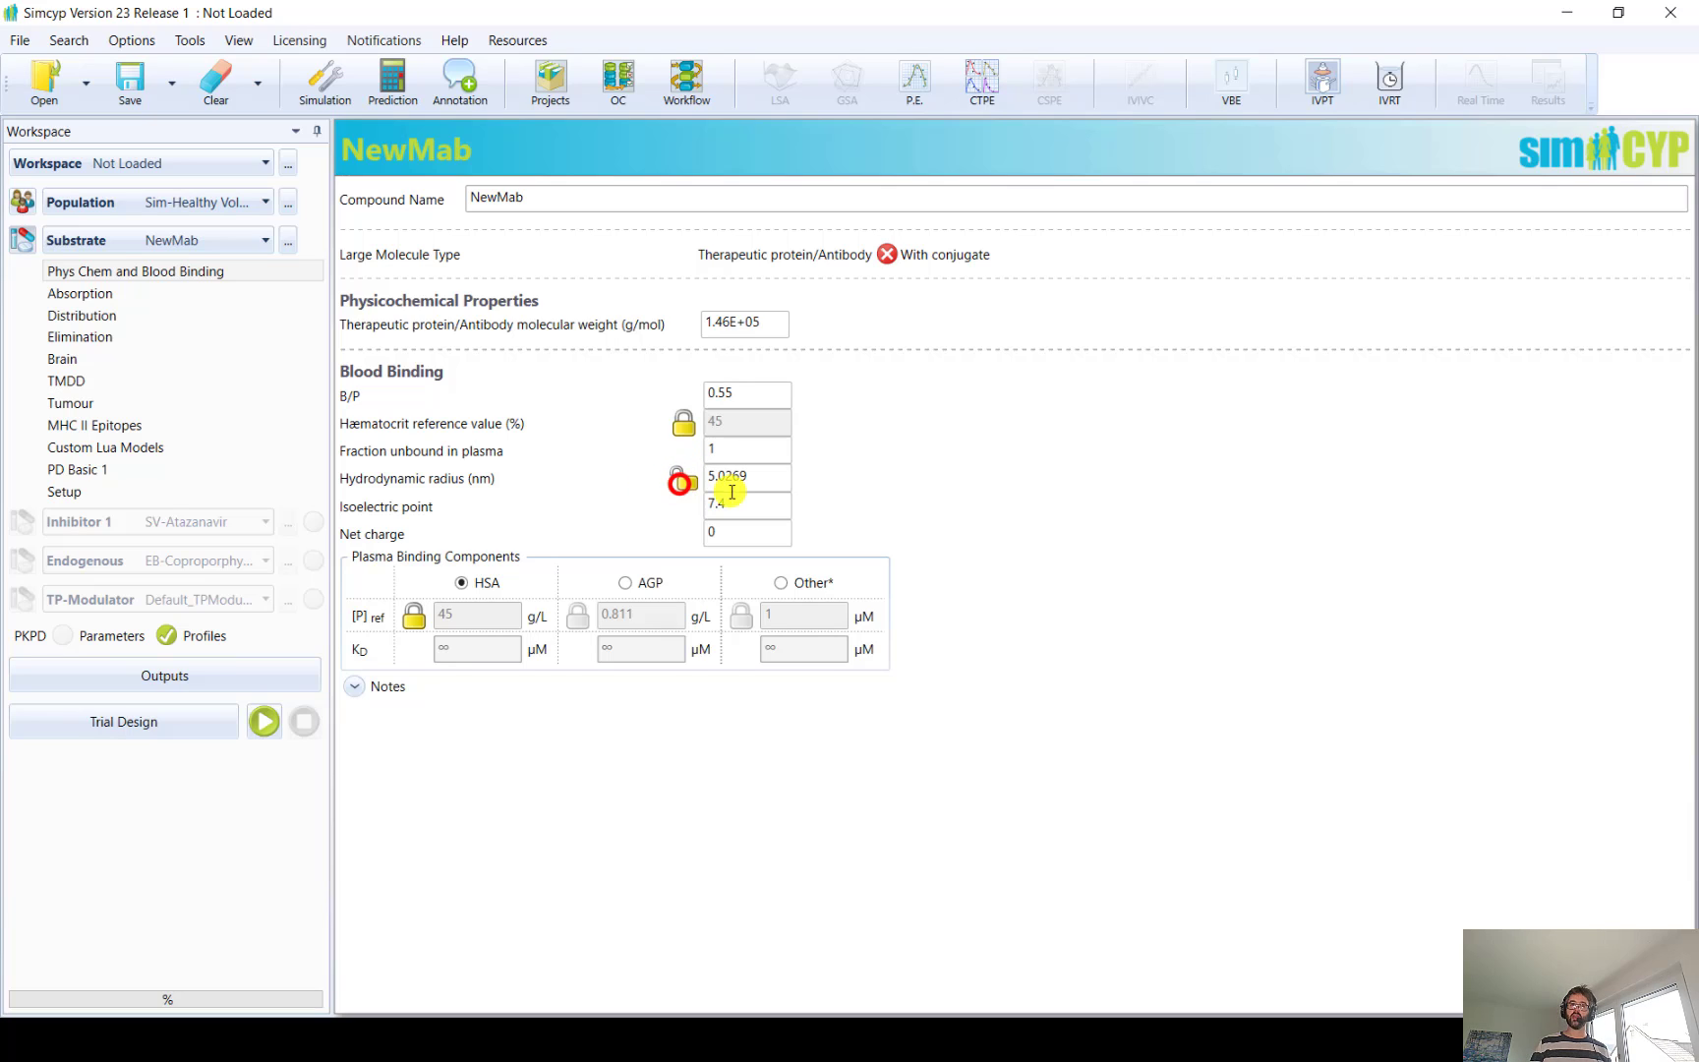
{"action": "left_click", "coordinate": [760, 476]}
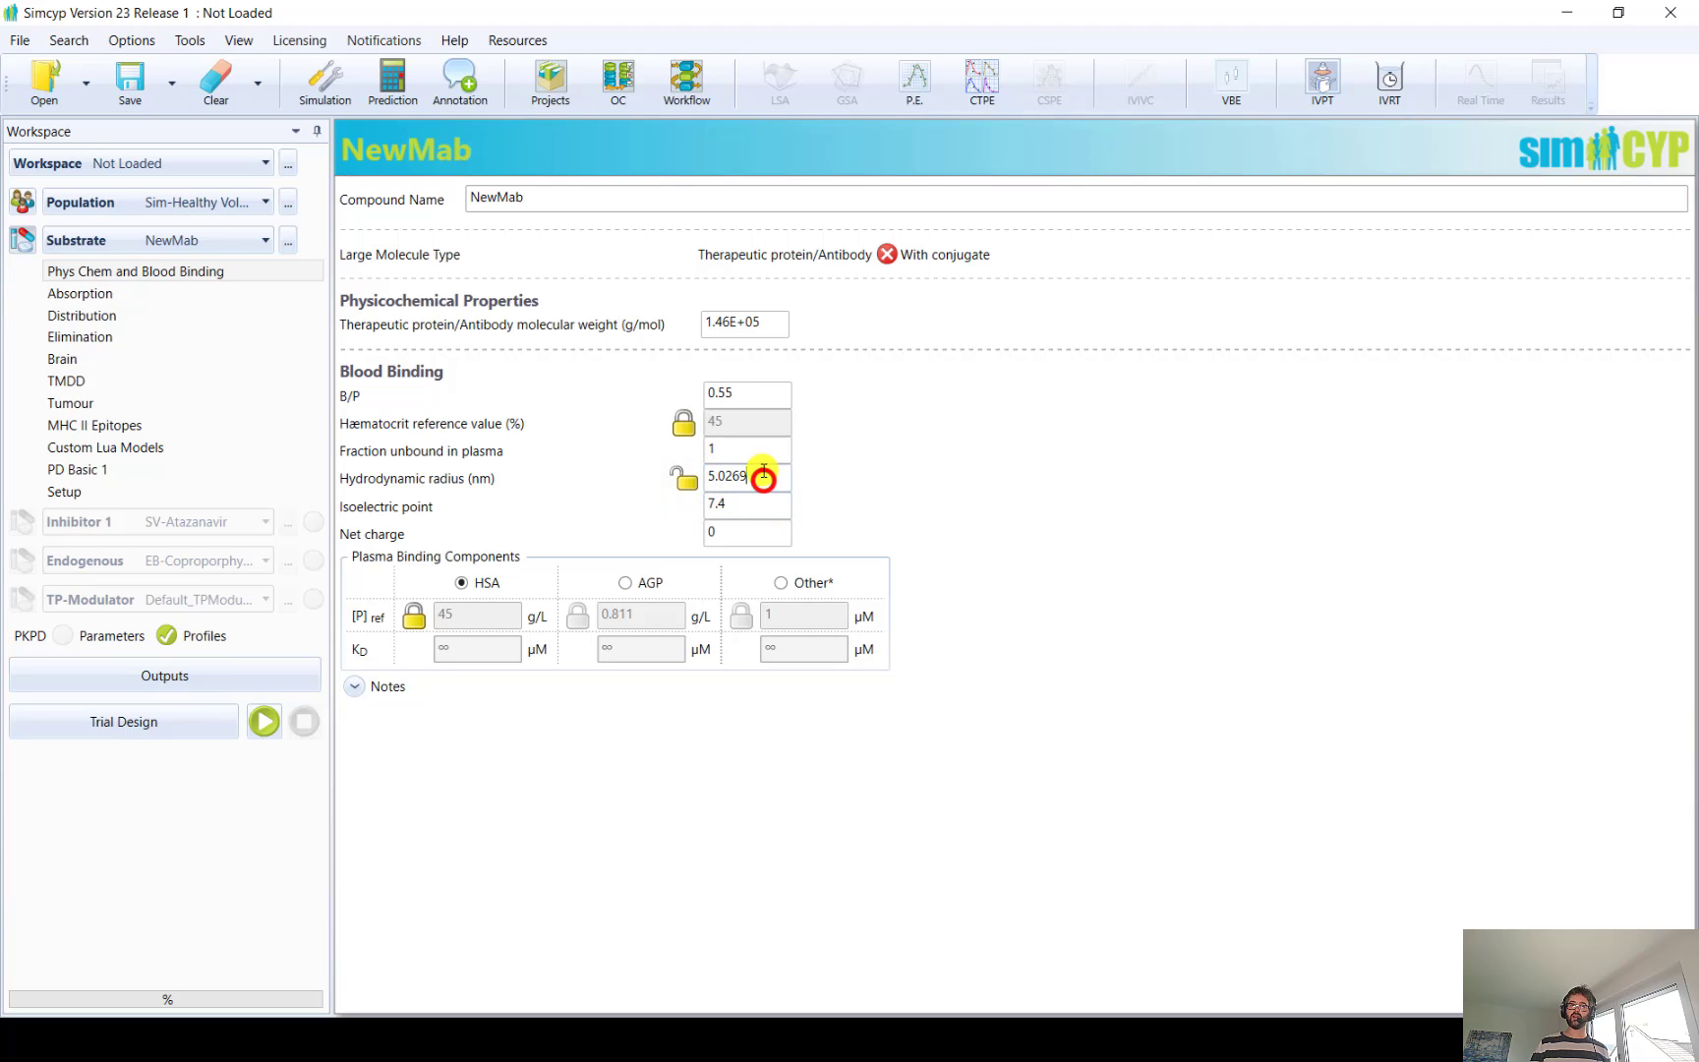
{"action": "type", "text": "5.3"}
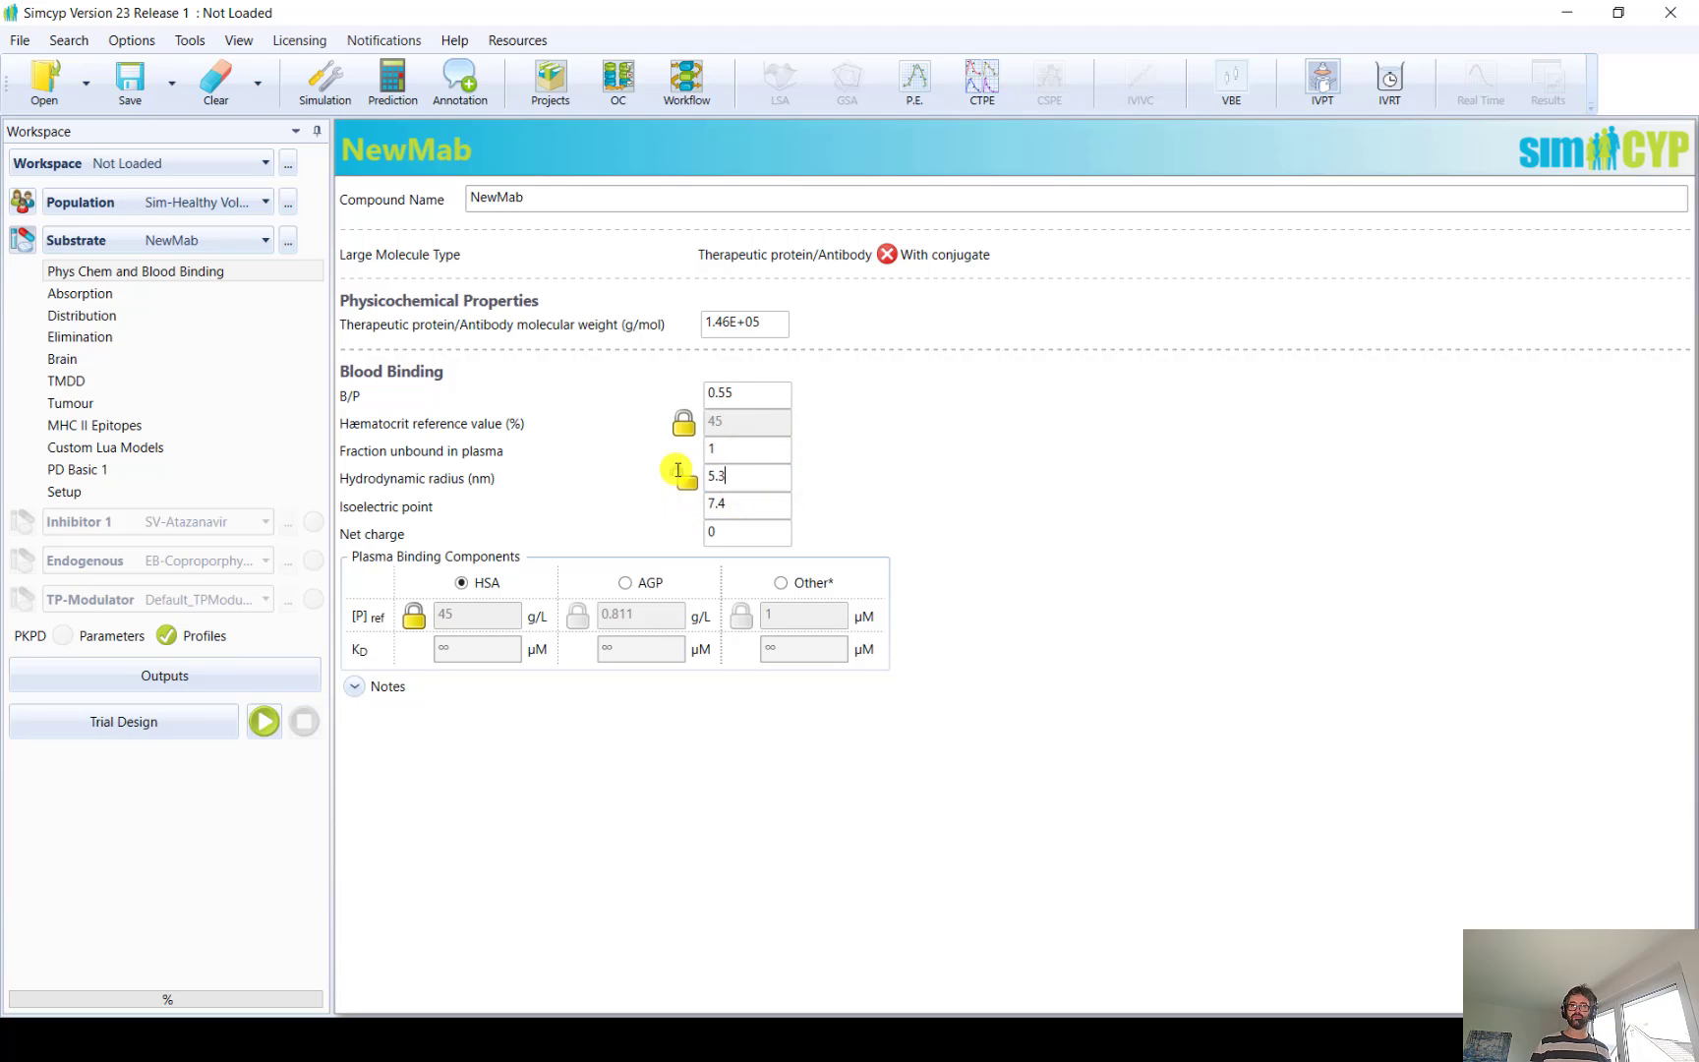
{"action": "left_click", "coordinate": [958, 445]}
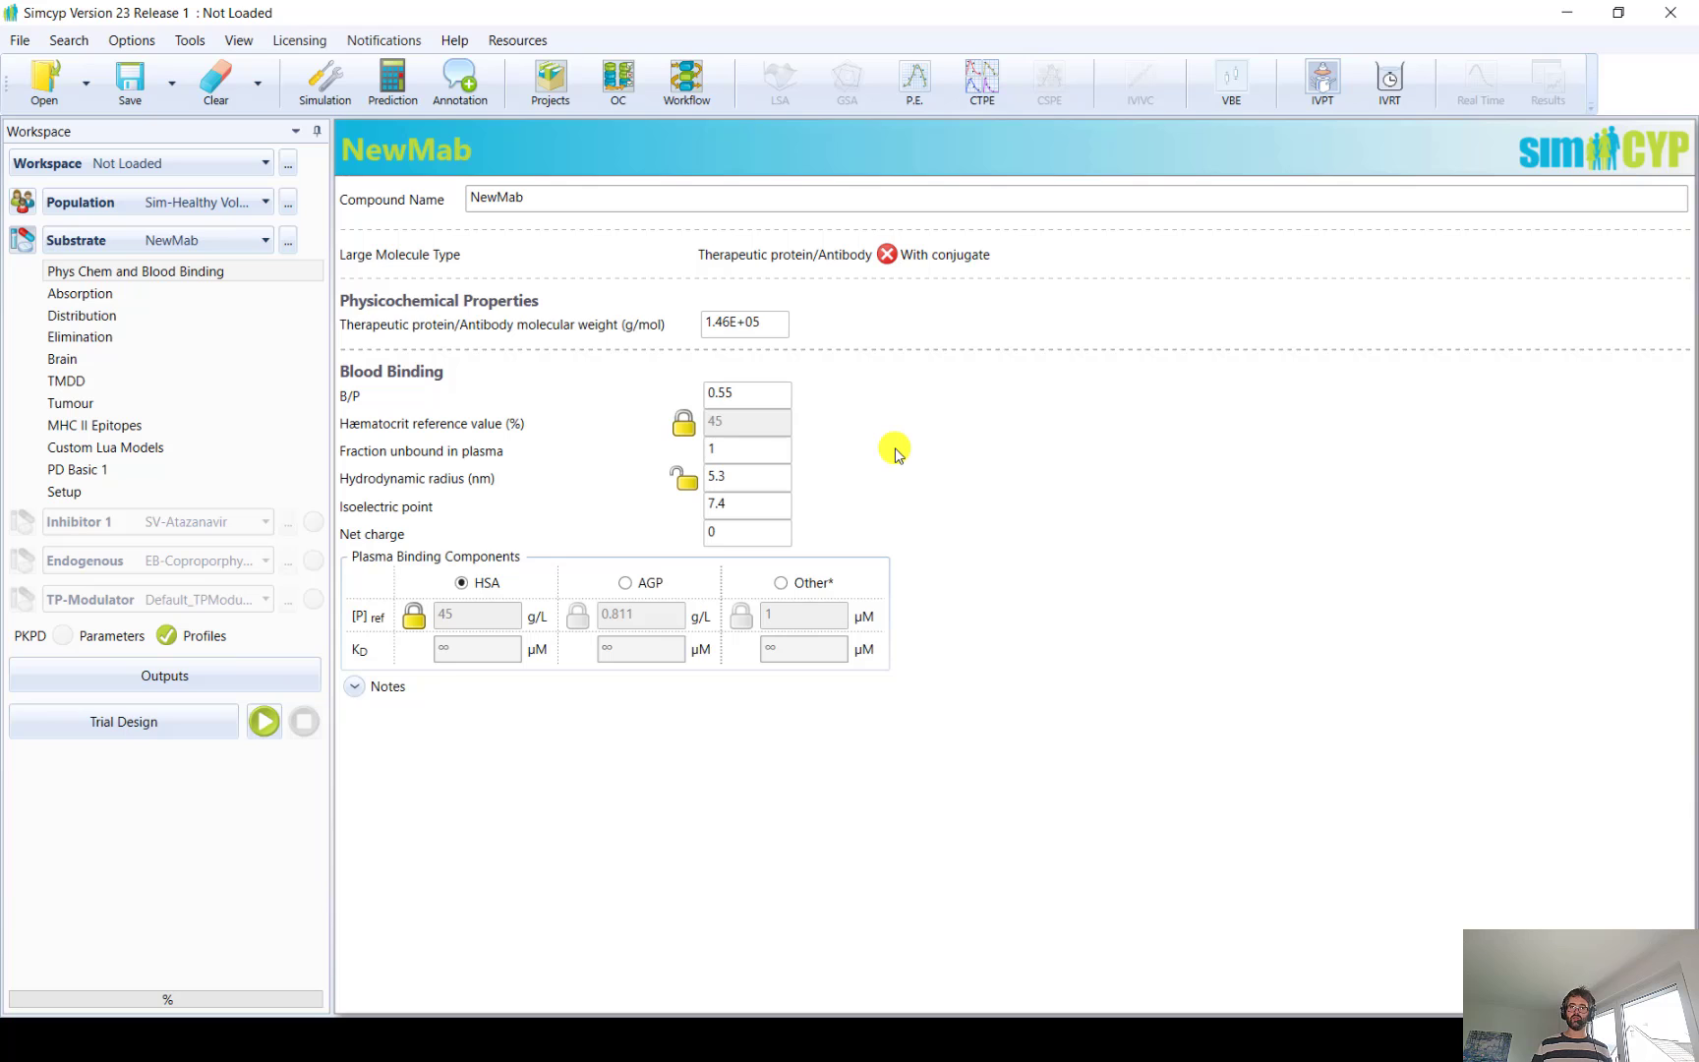
Set NewMab's distribution to run with the Full PBPK Model
{"action": "left_click", "coordinate": [108, 322]}
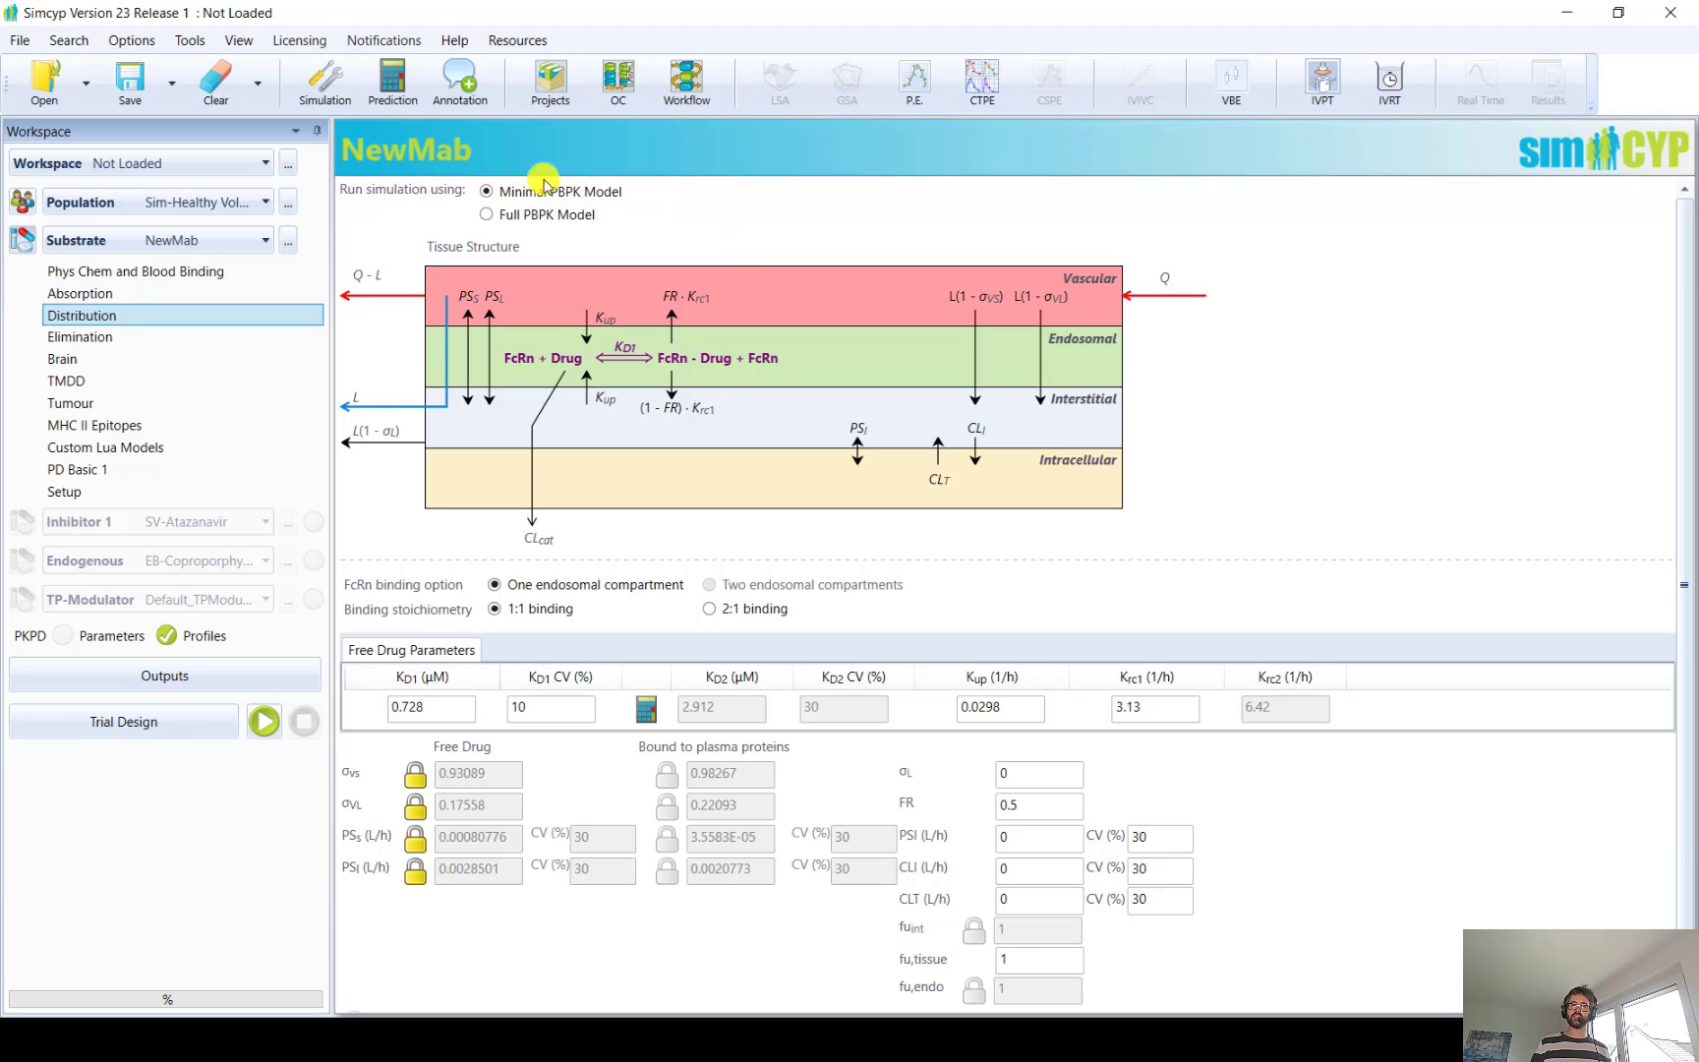
{"action": "left_click", "coordinate": [488, 214]}
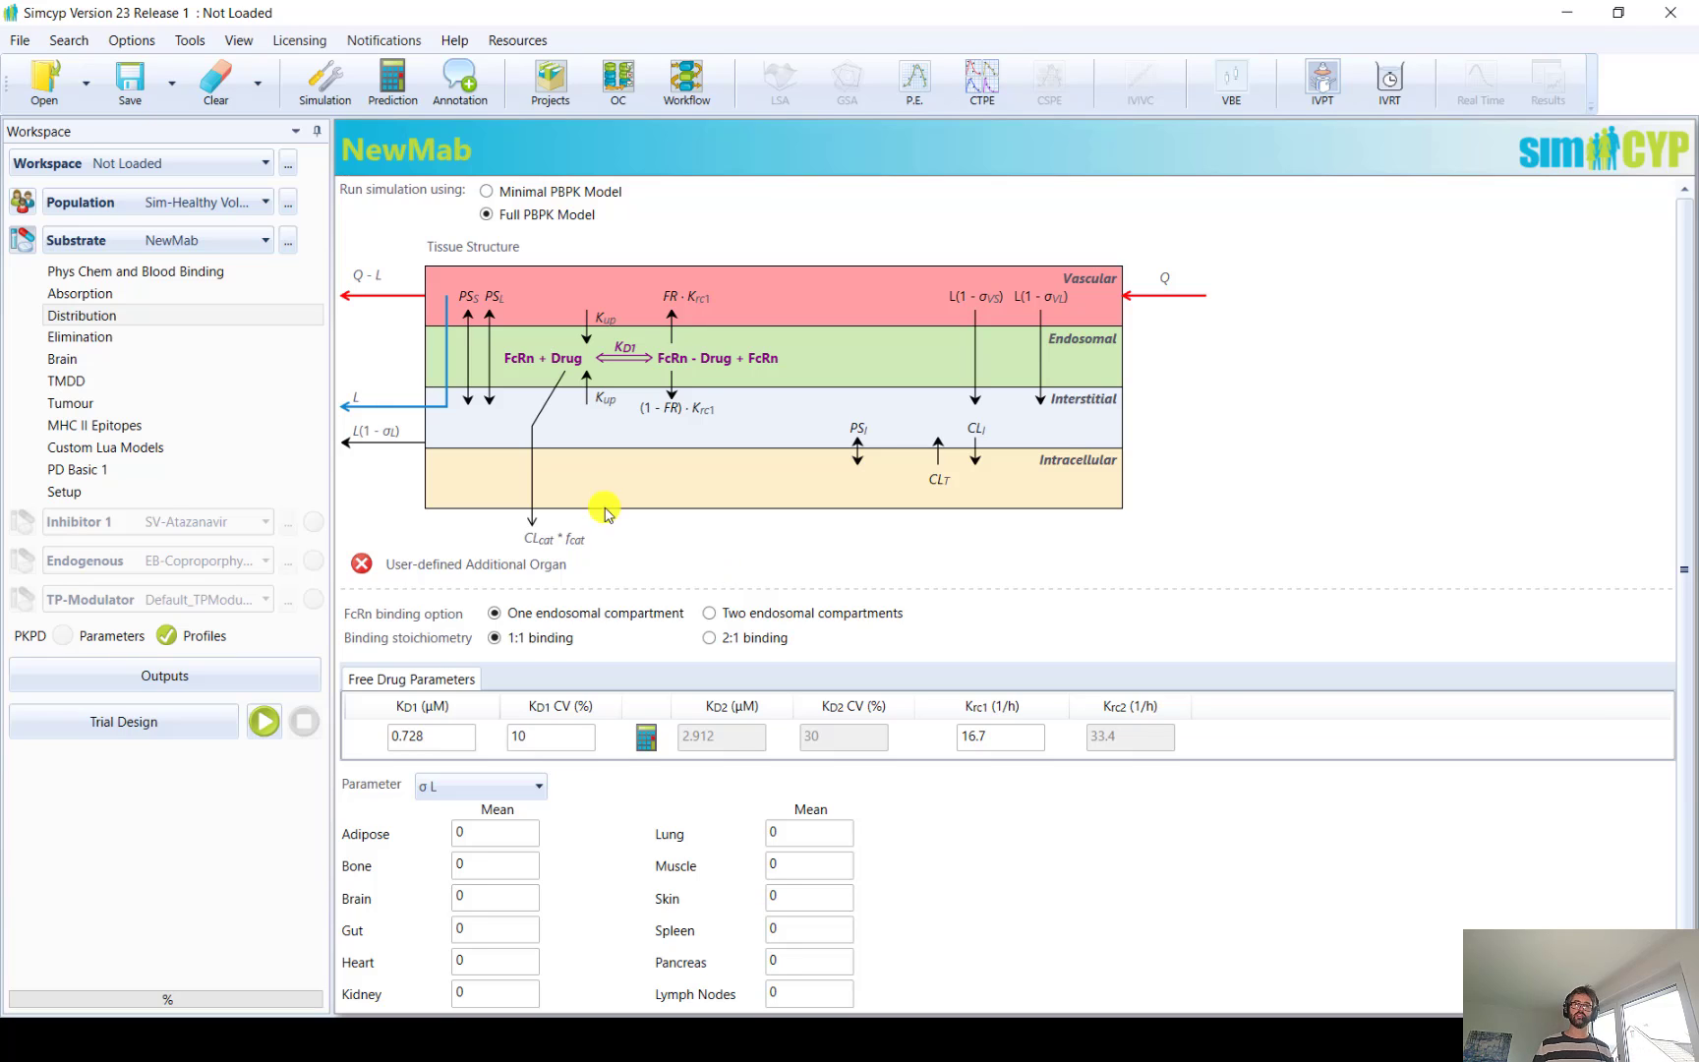
Review the population's FcRn IgG settings and the parameters listed for the full PBPK models
{"action": "left_click", "coordinate": [23, 200]}
{"action": "left_click", "coordinate": [74, 541]}
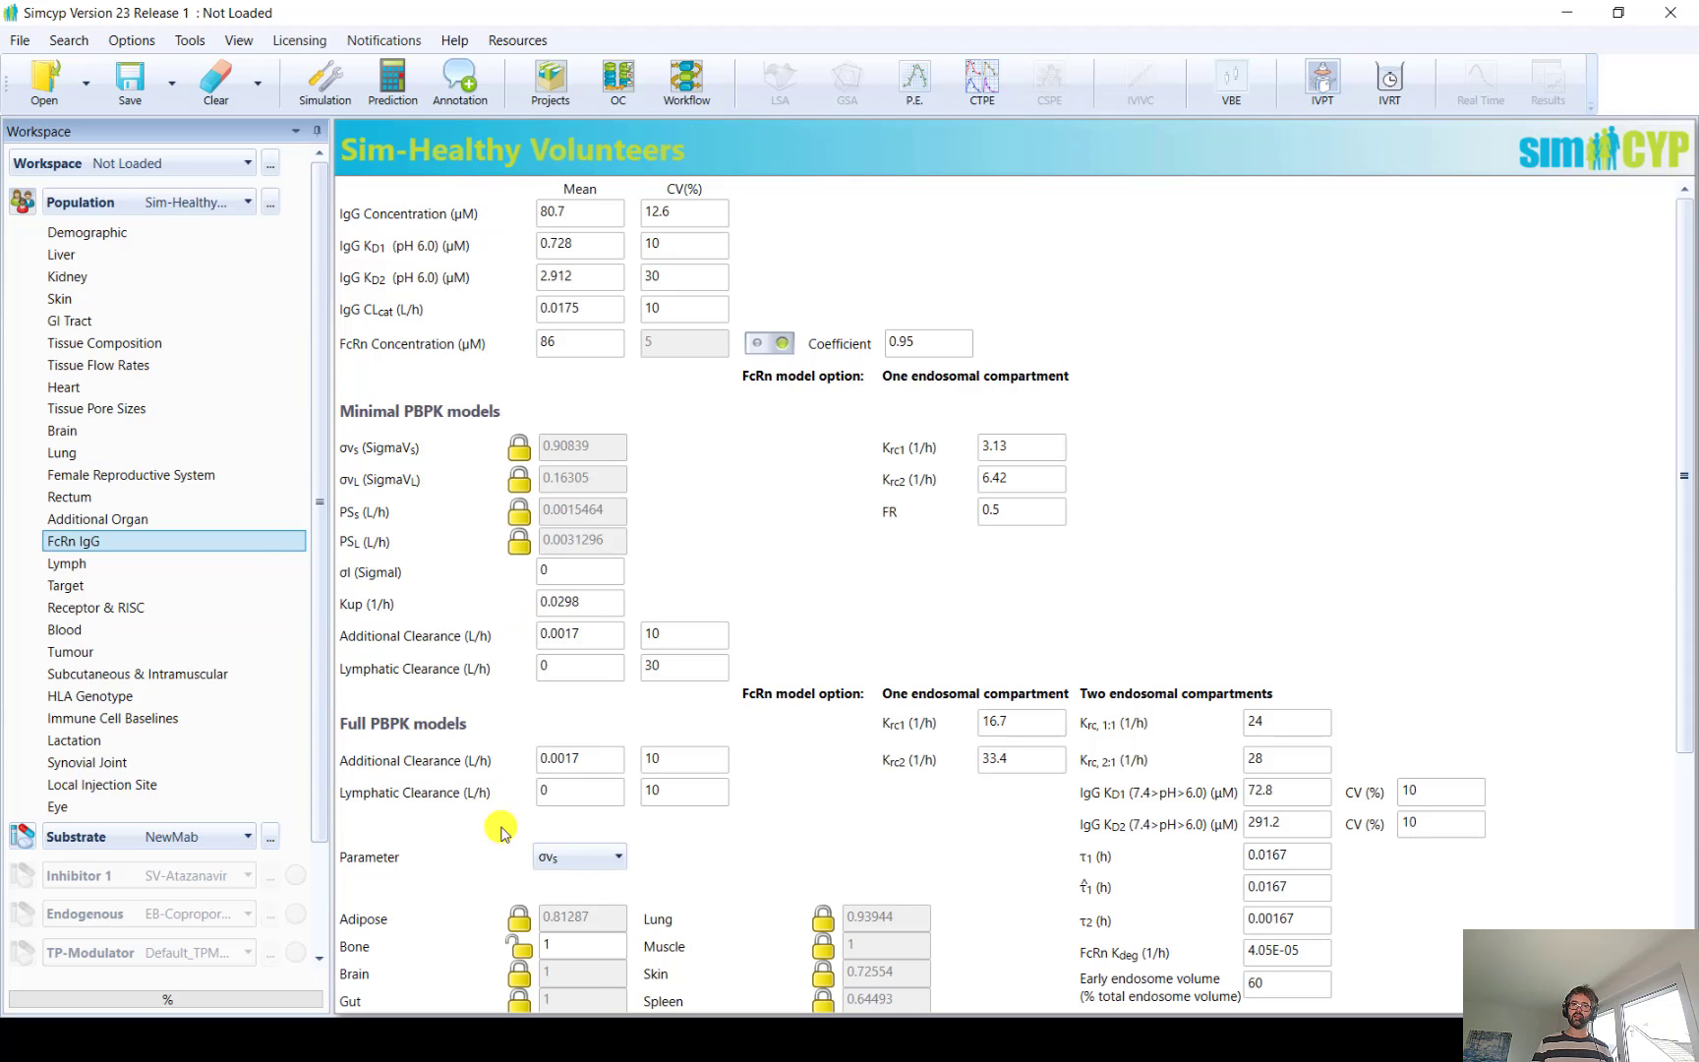
{"action": "left_click", "coordinate": [579, 865]}
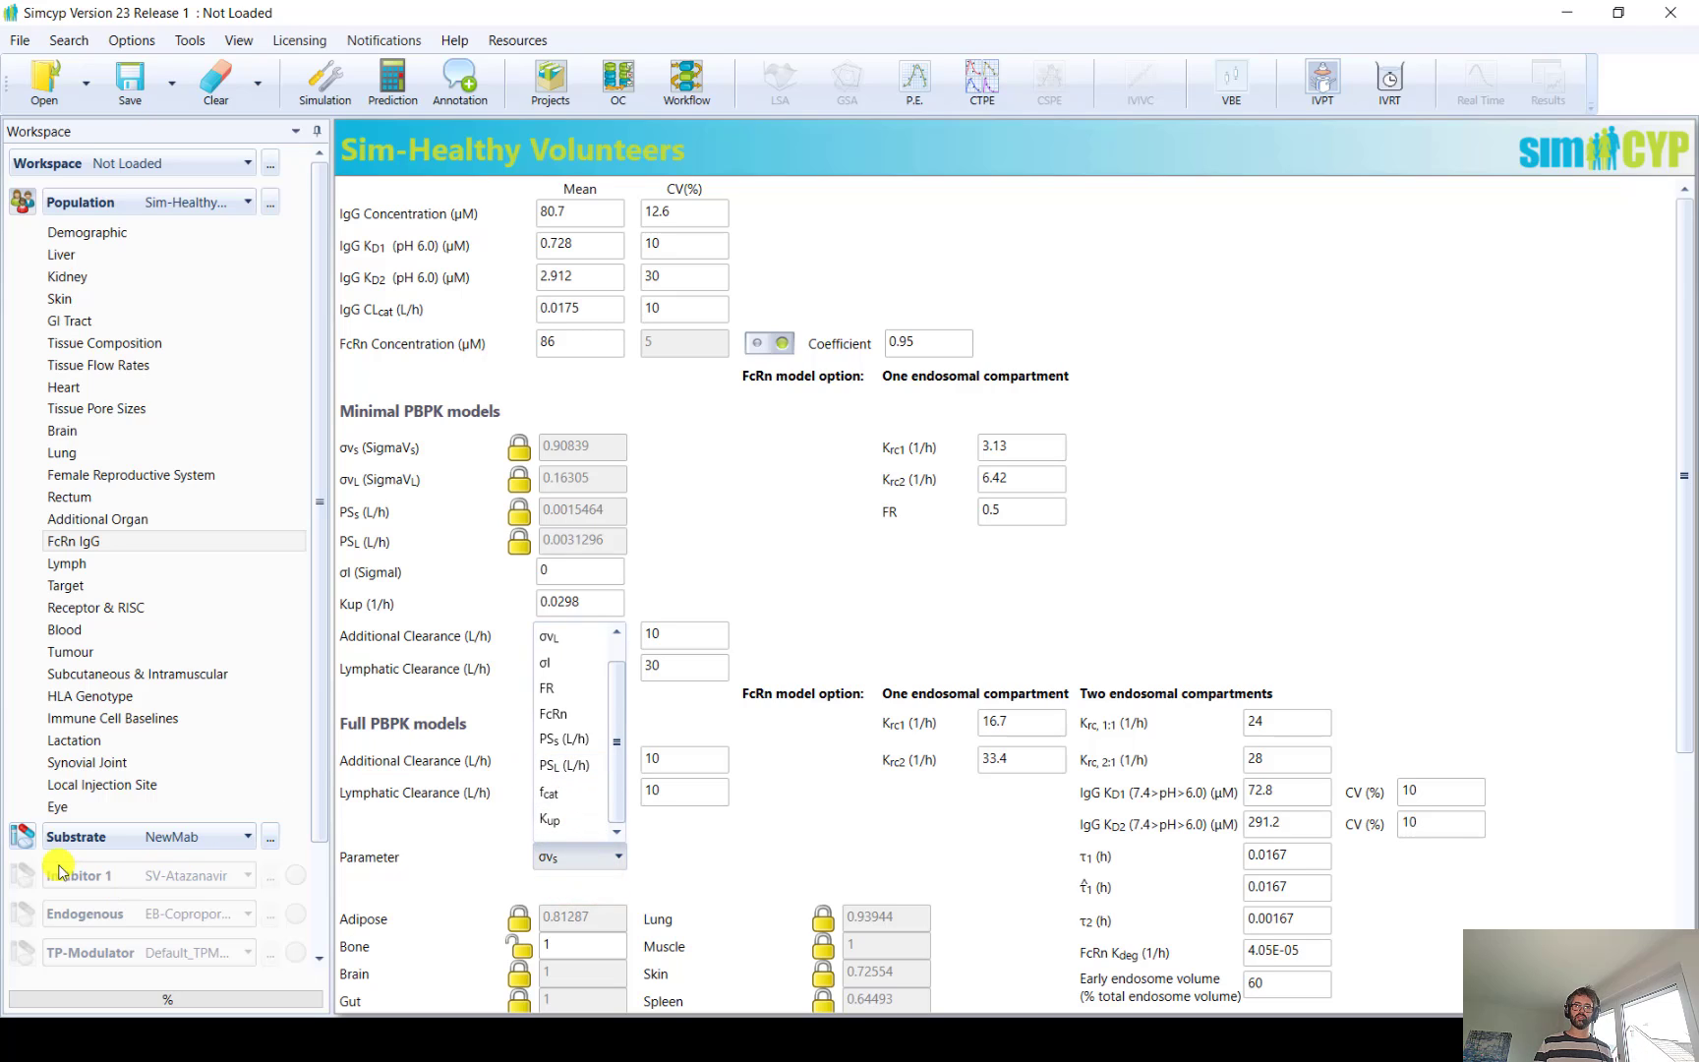
In NewMab's distribution, try two endosomal compartments and 2:1 binding, each time restoring one endosomal compartment and 1:1 binding
{"action": "left_click", "coordinate": [24, 836]}
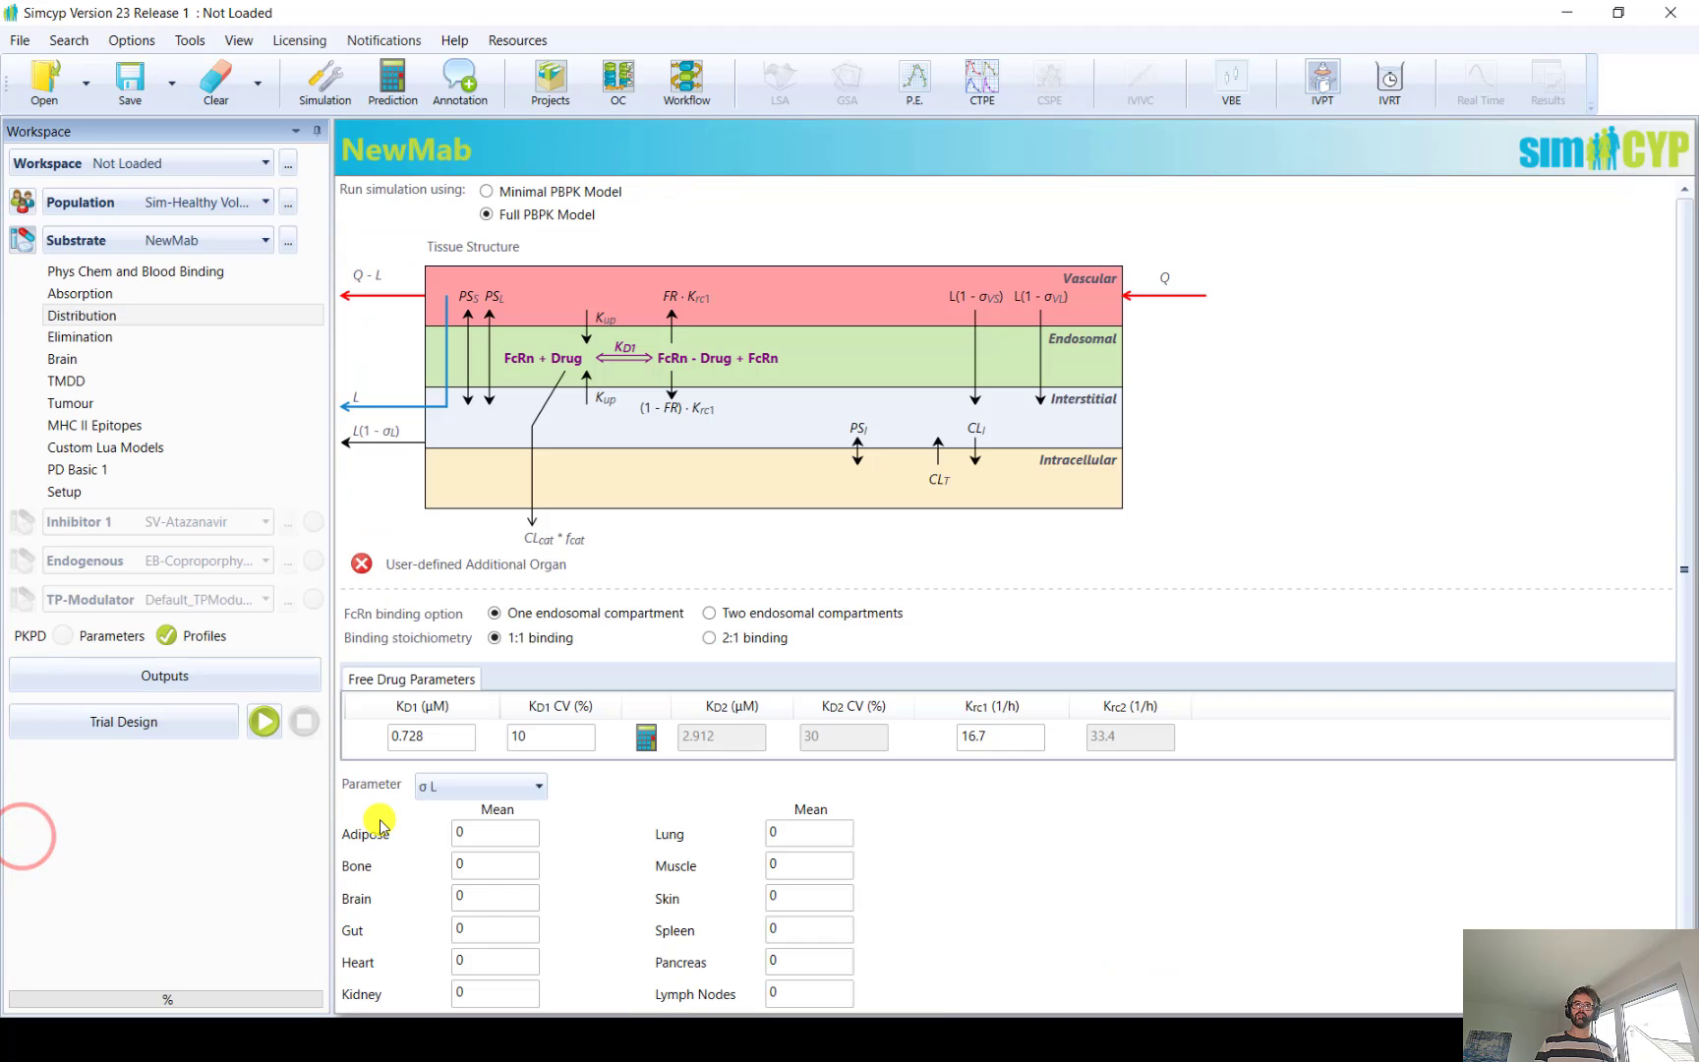
{"action": "scroll", "coordinate": [551, 546], "scroll_direction": "down", "scroll_amount": 1}
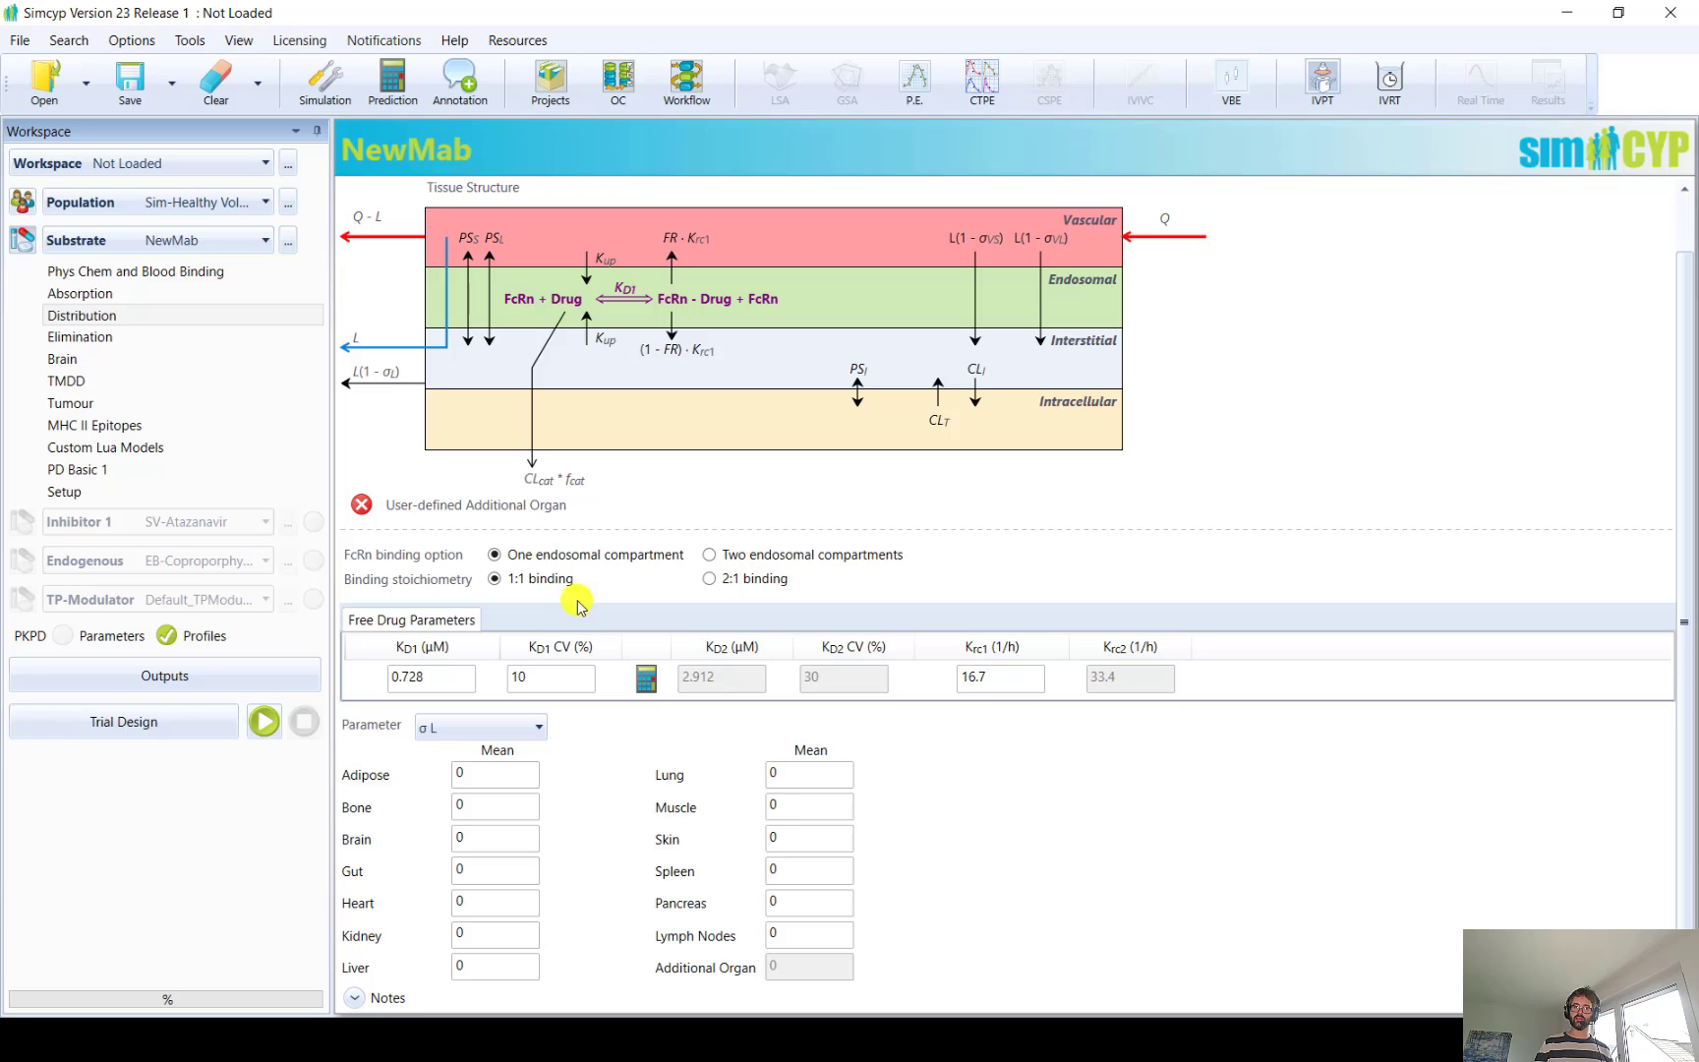
{"action": "left_click", "coordinate": [709, 555]}
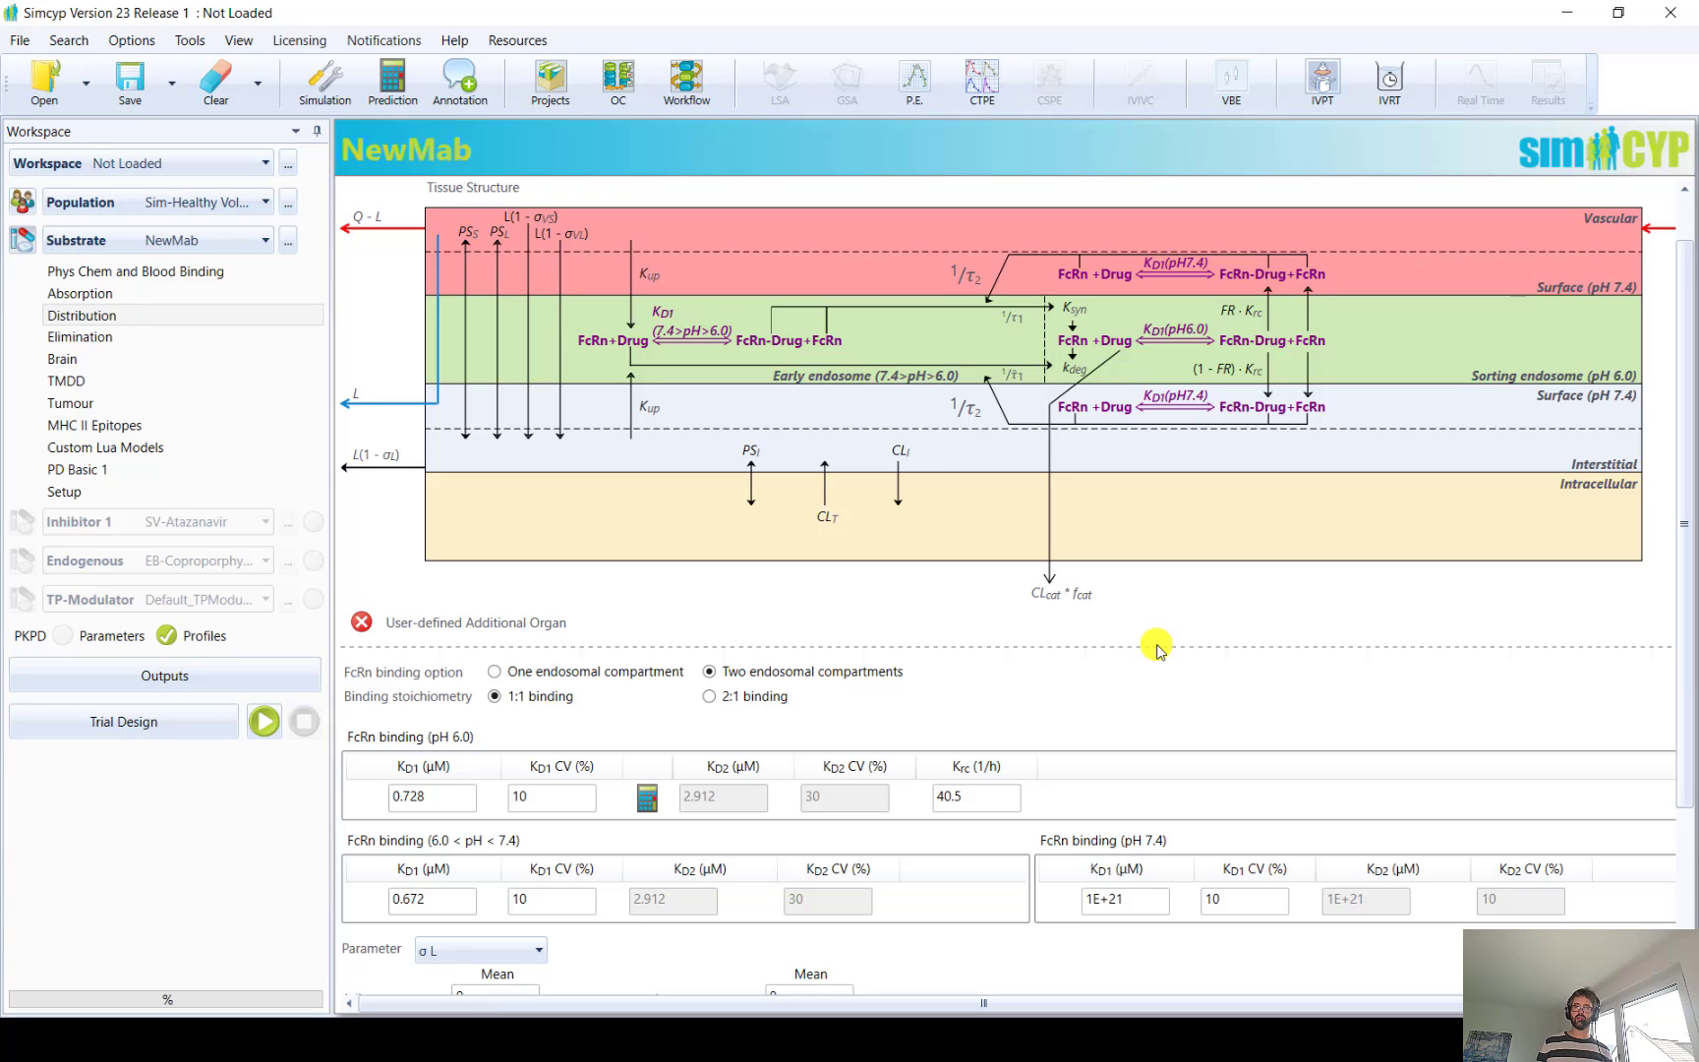
{"action": "left_click", "coordinate": [519, 671]}
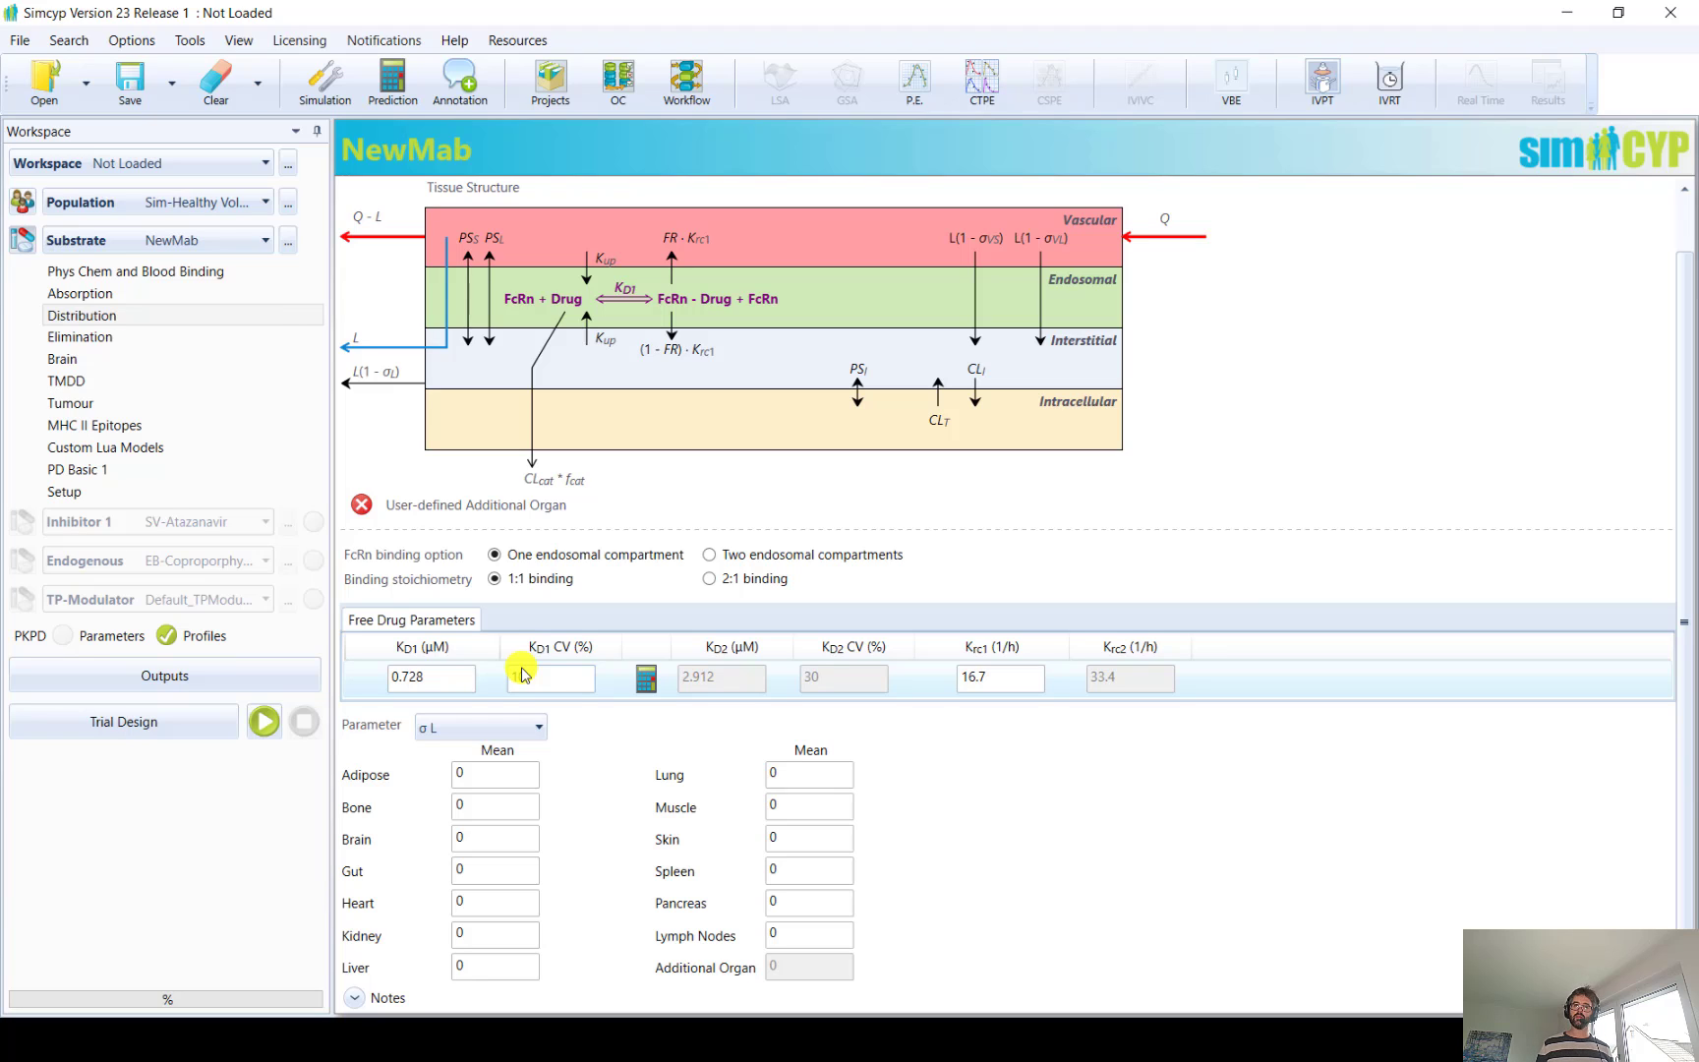
{"action": "type", "text": "10"}
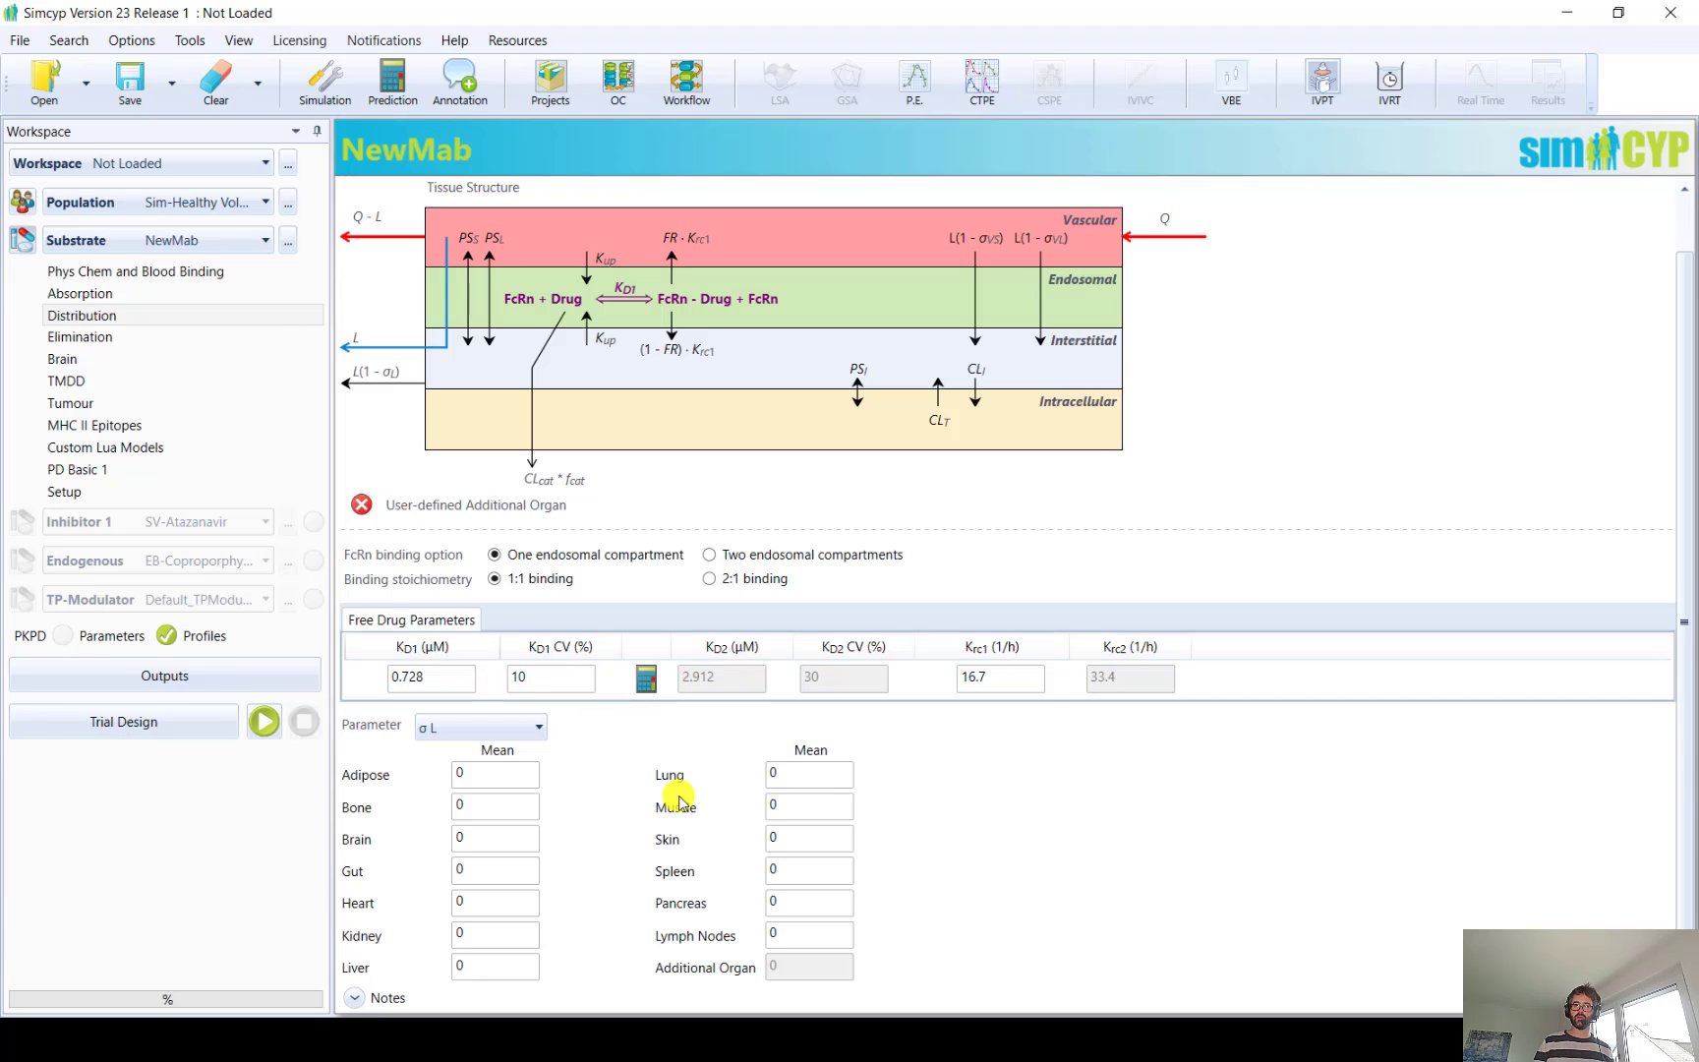
{"action": "left_click", "coordinate": [708, 580]}
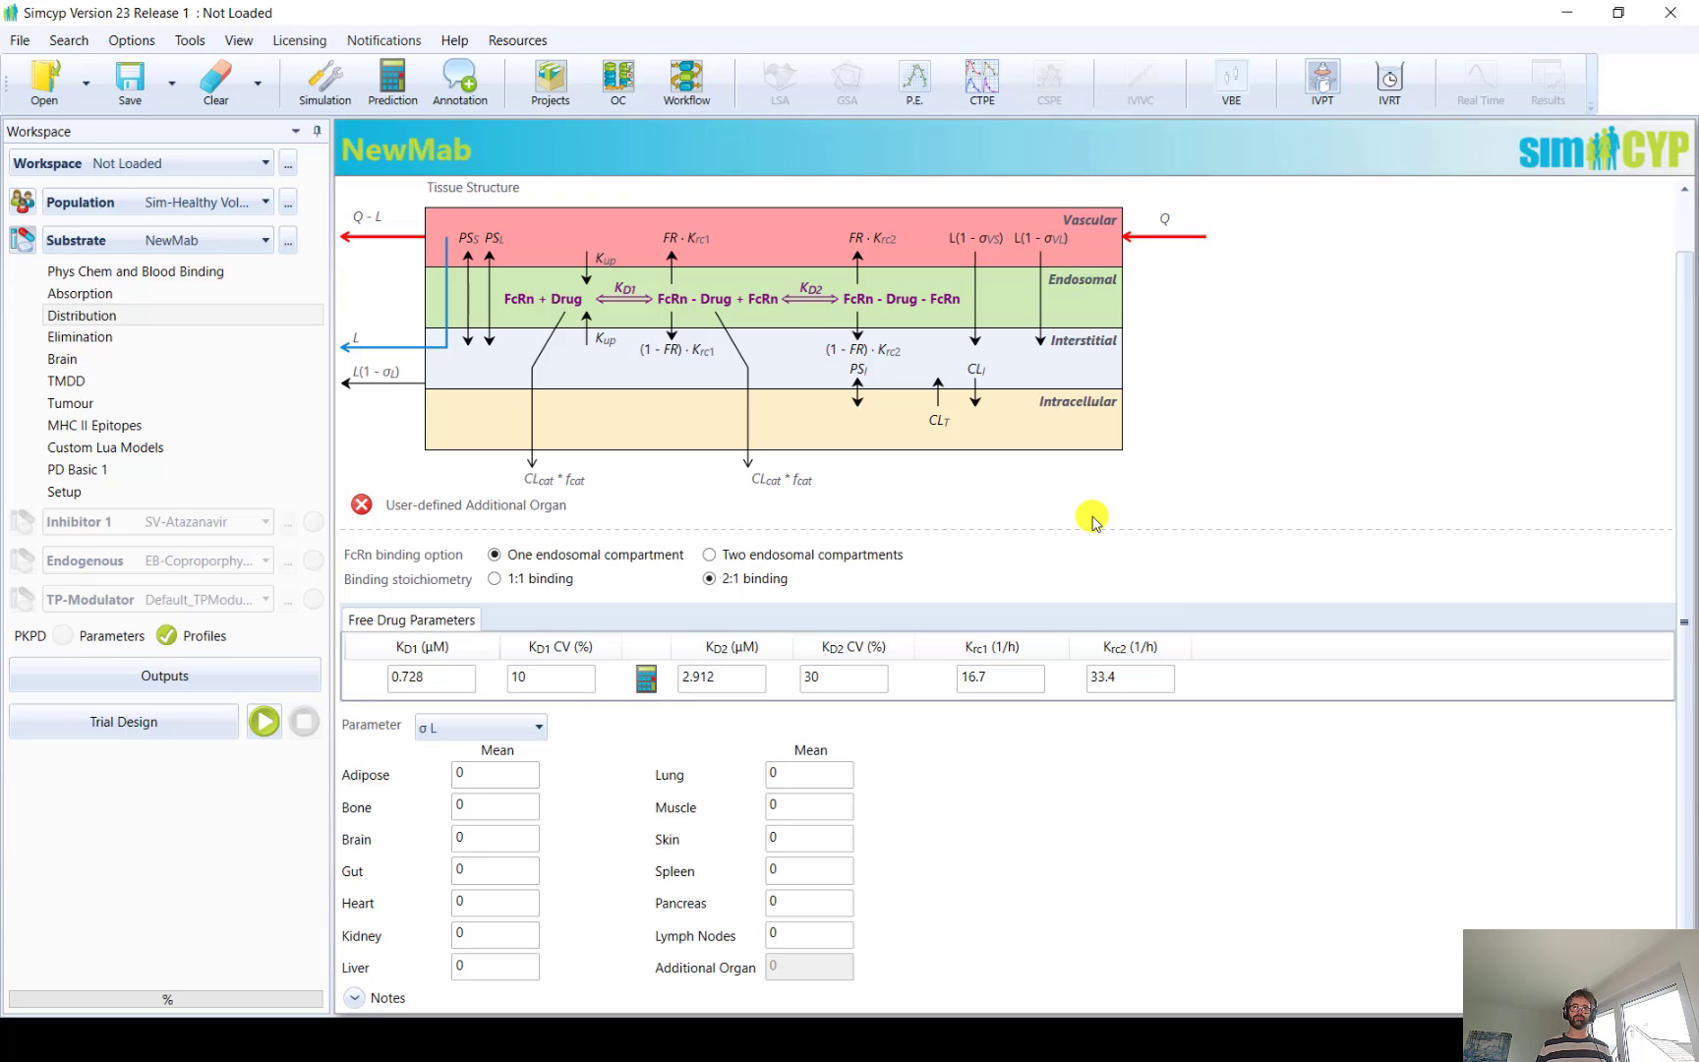
{"action": "left_click", "coordinate": [504, 585]}
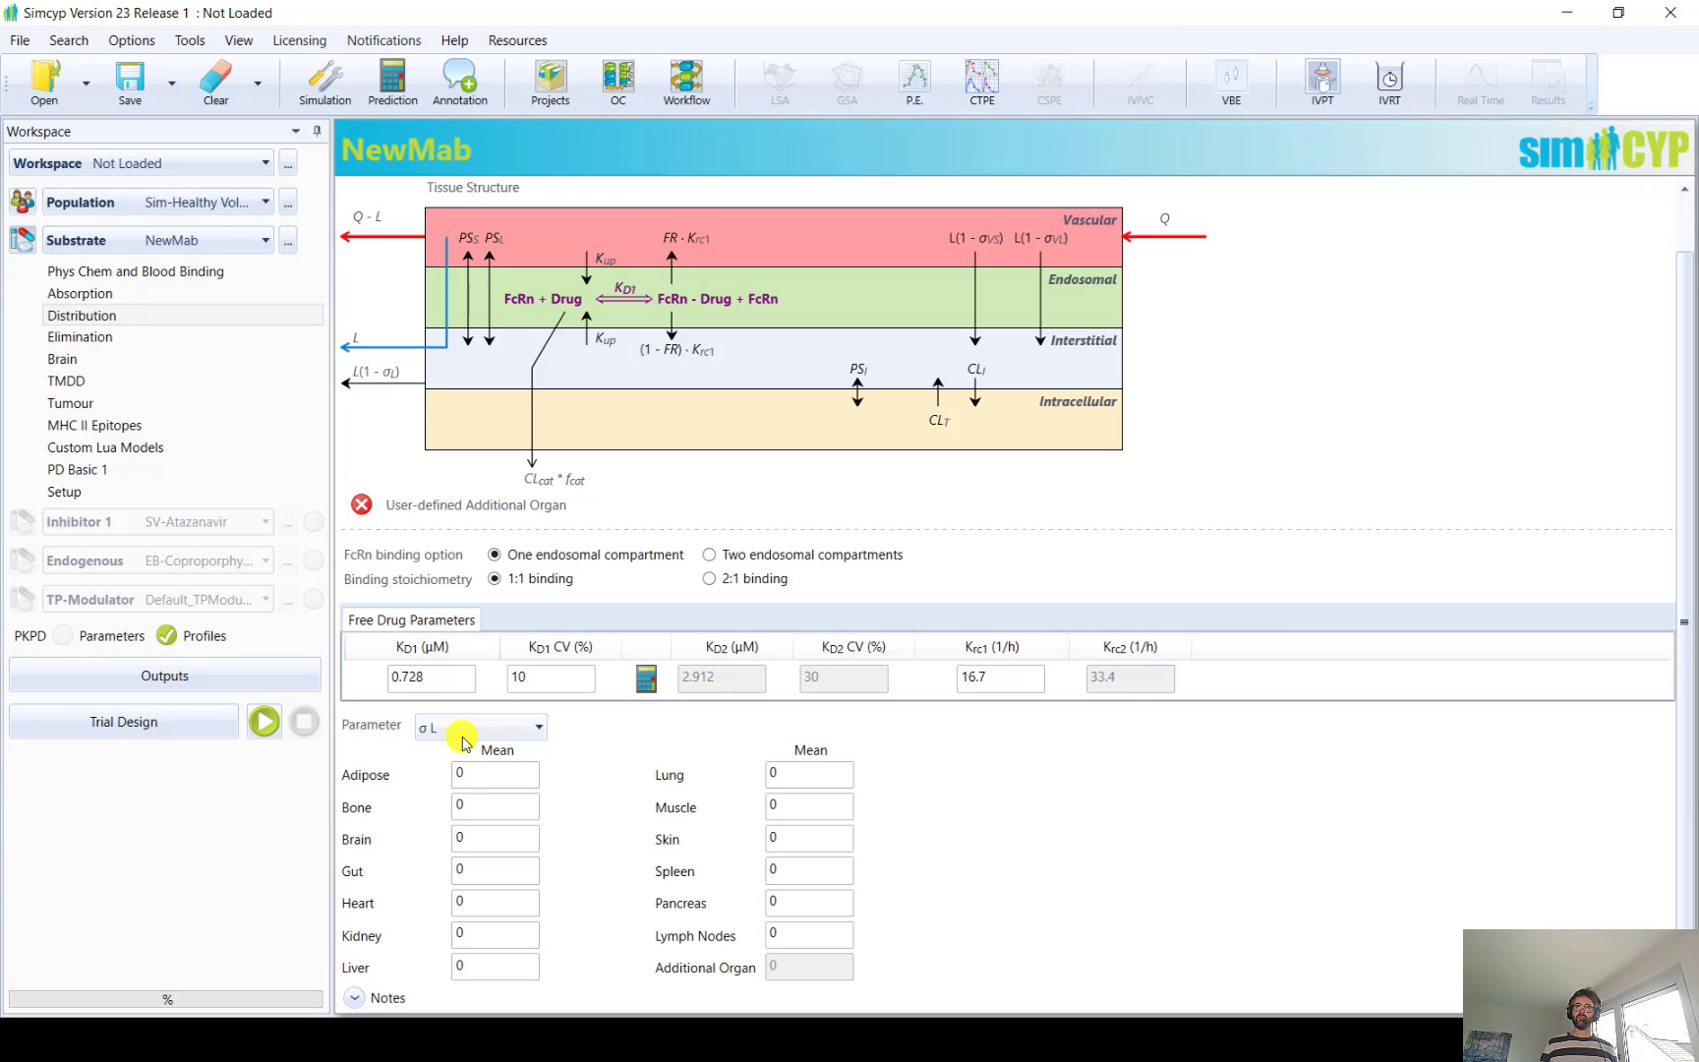
Calibrate the FcRn binding KD1 using a measured KD of 0.845 µM for the test compound and 0.428 µM for wild type IgG
{"action": "left_click", "coordinate": [646, 681]}
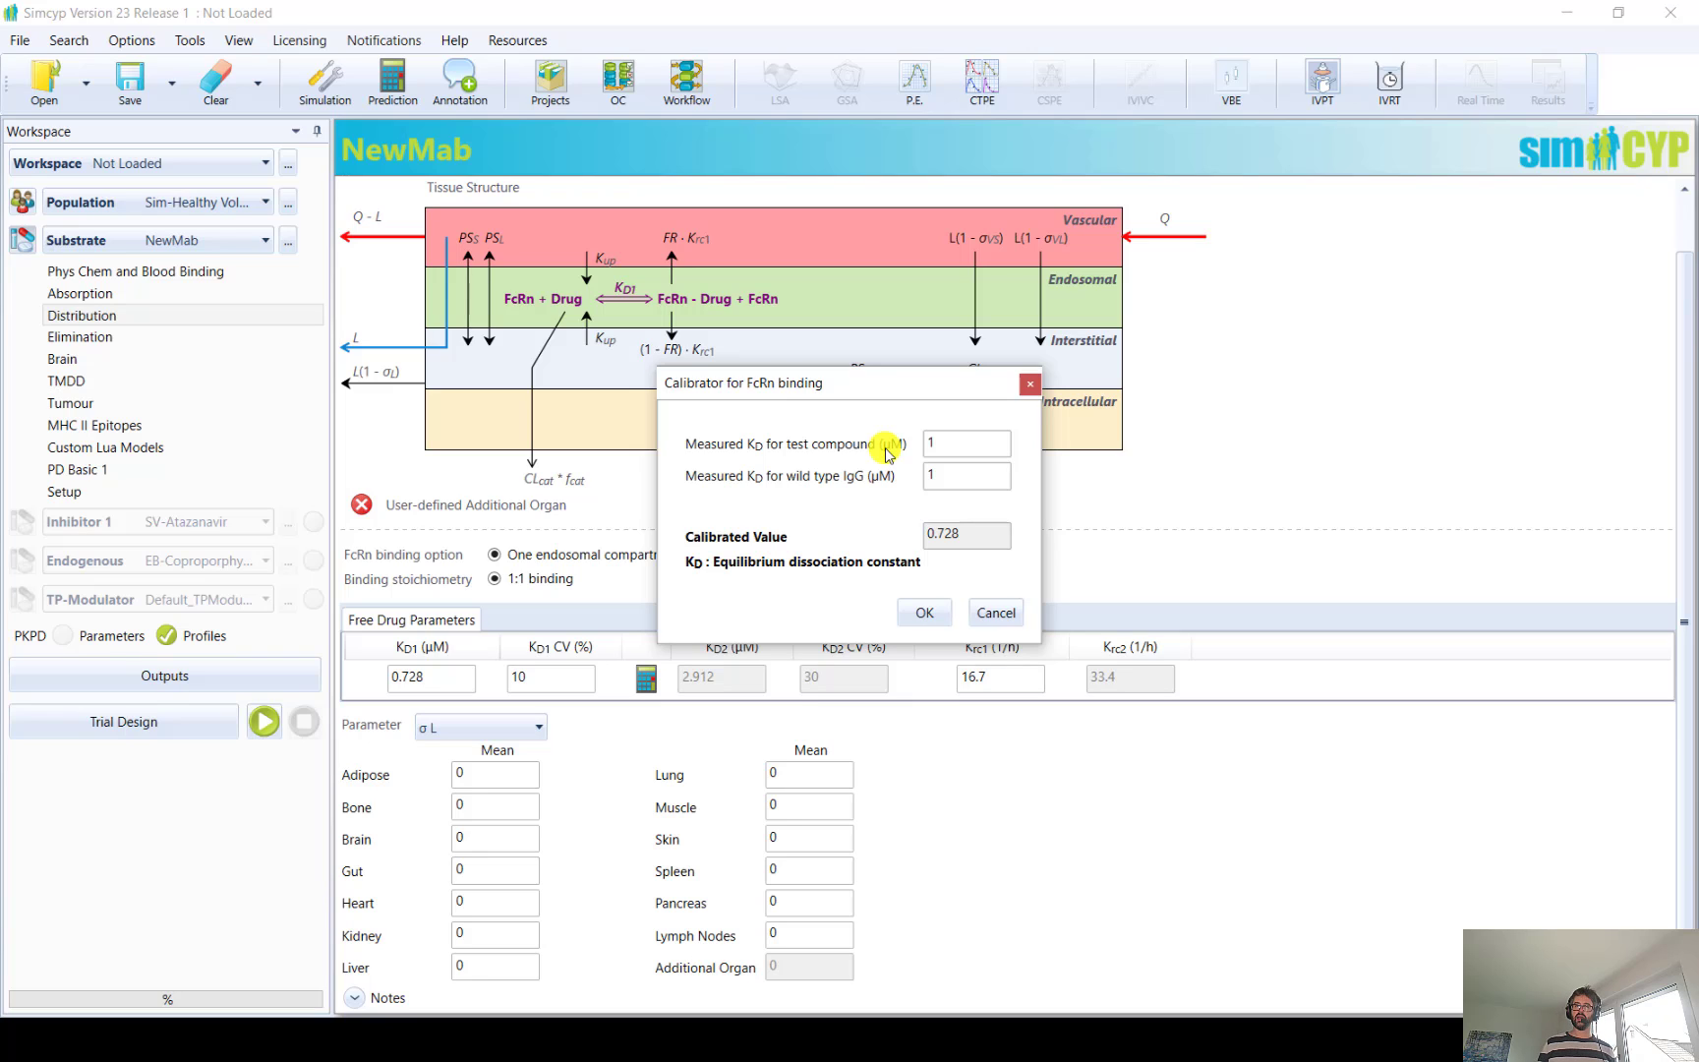
{"action": "double_click", "coordinate": [942, 442]}
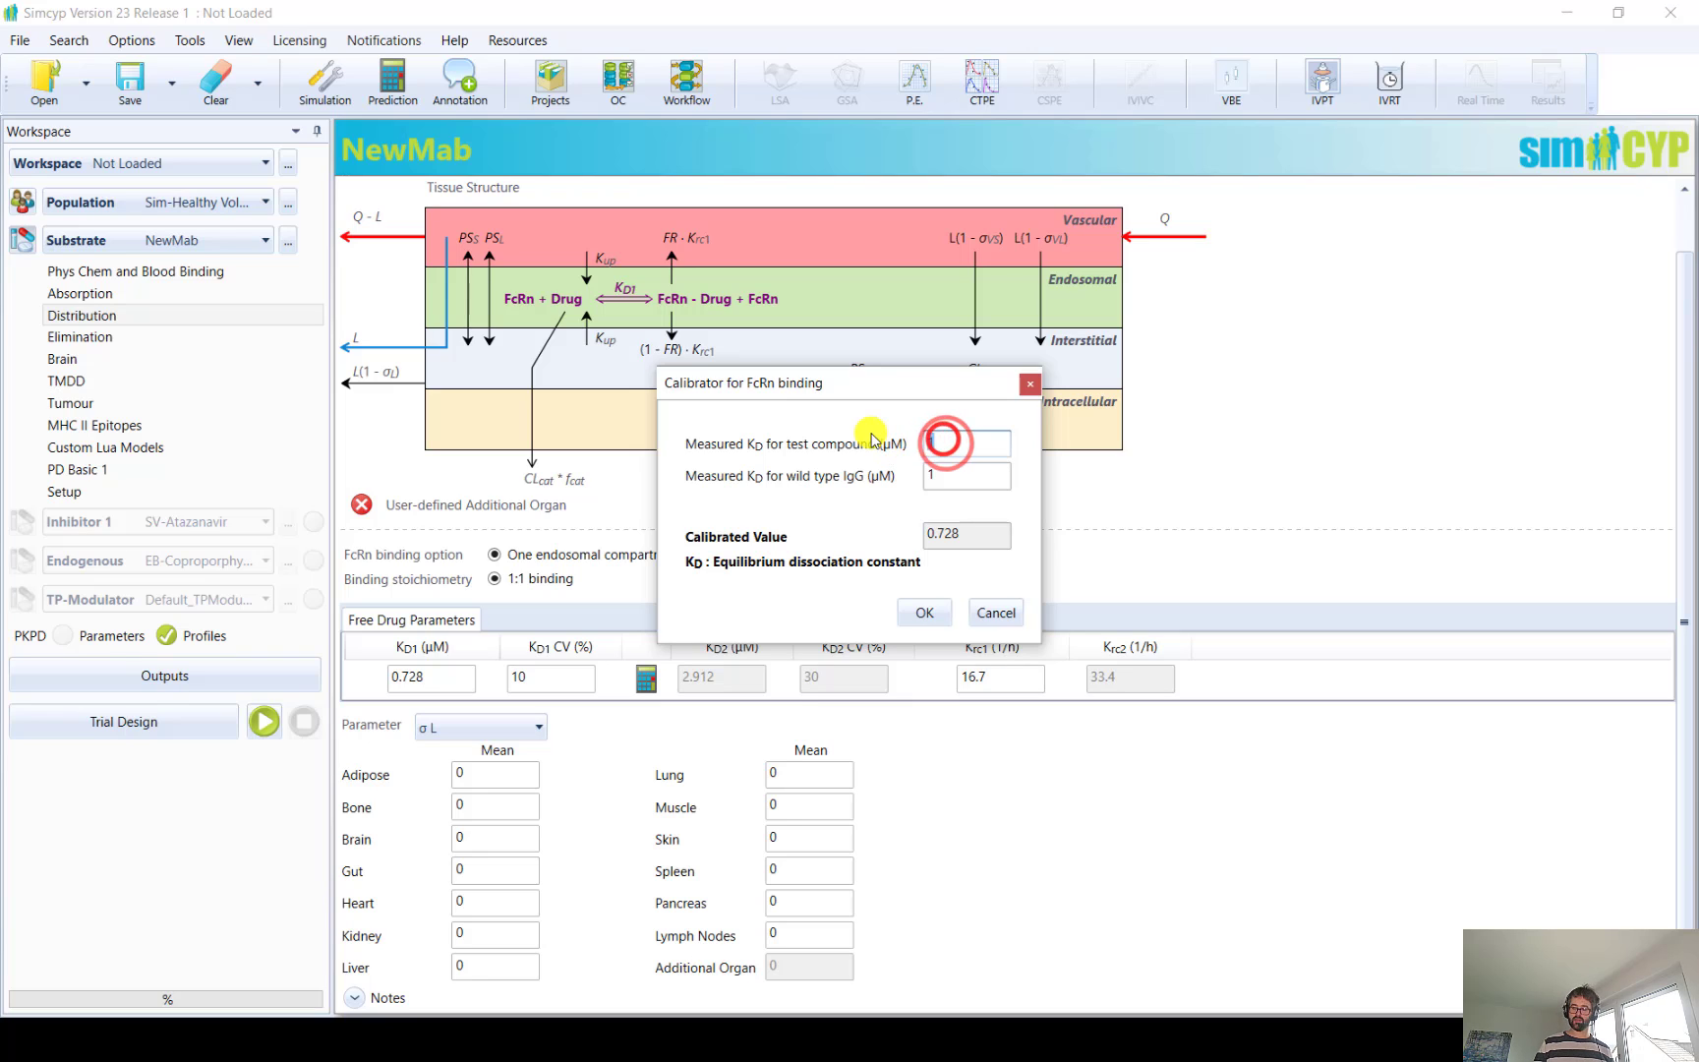
{"action": "type", "text": "0.845"}
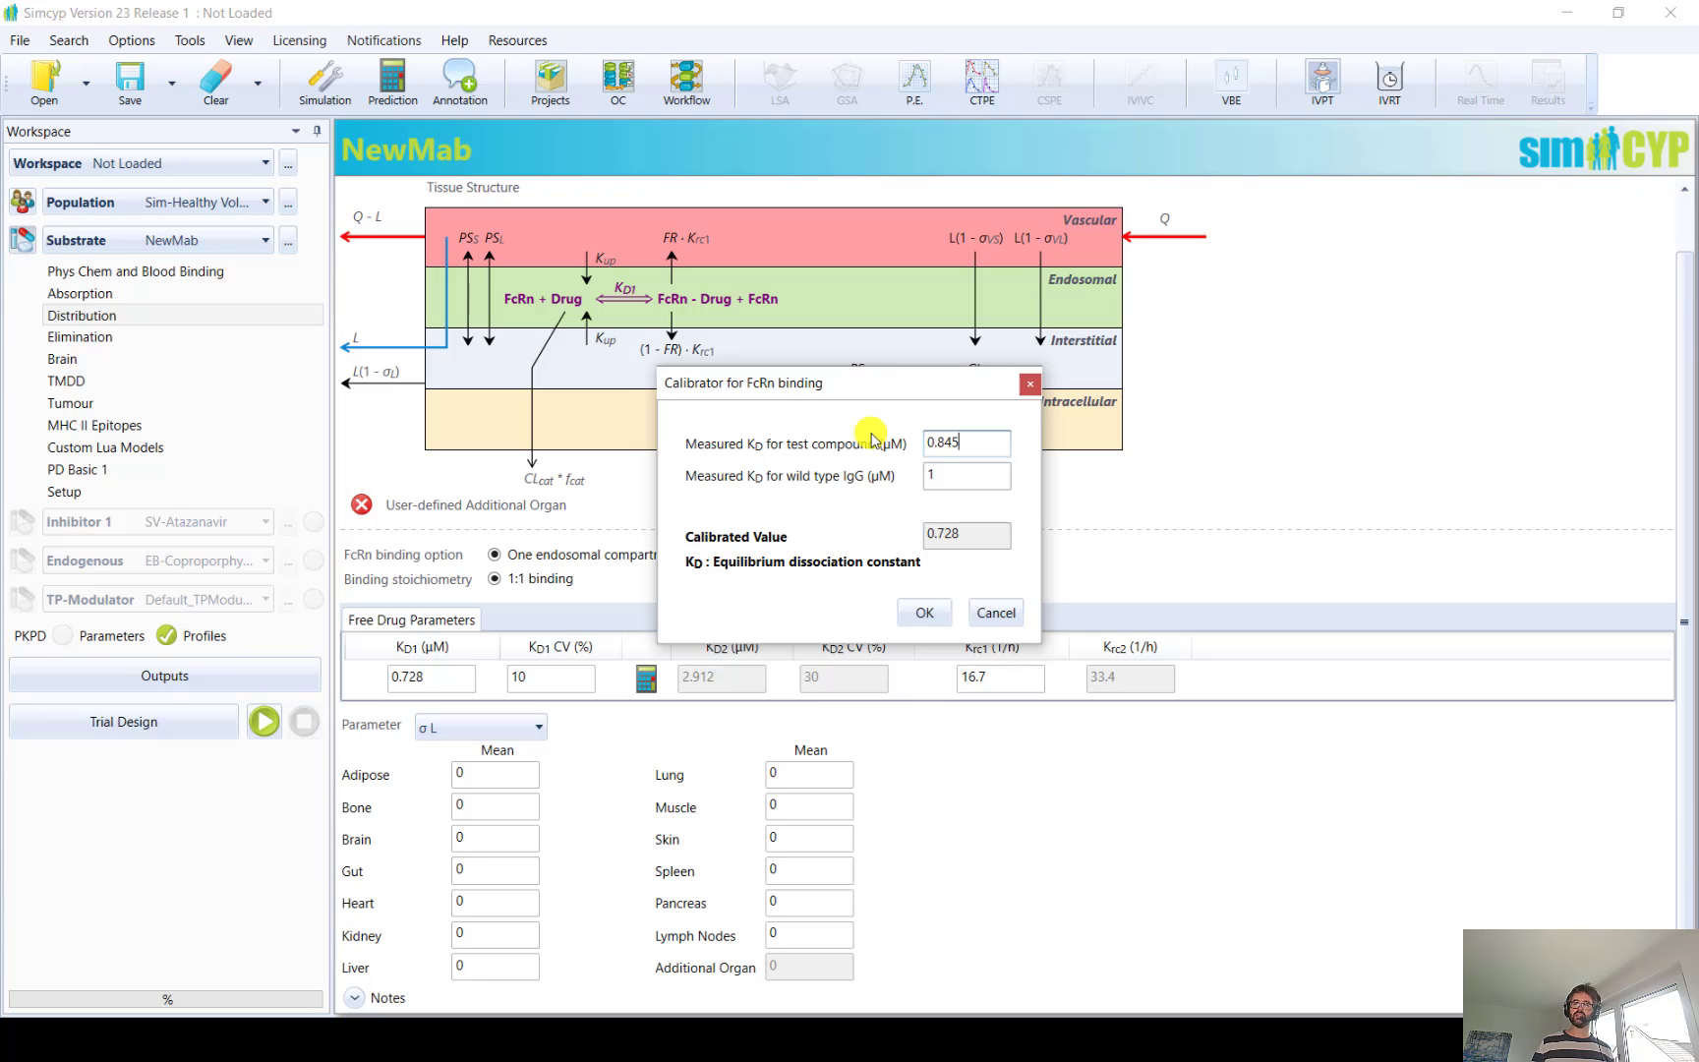
{"action": "double_click", "coordinate": [951, 477]}
{"action": "type", "text": "0"}
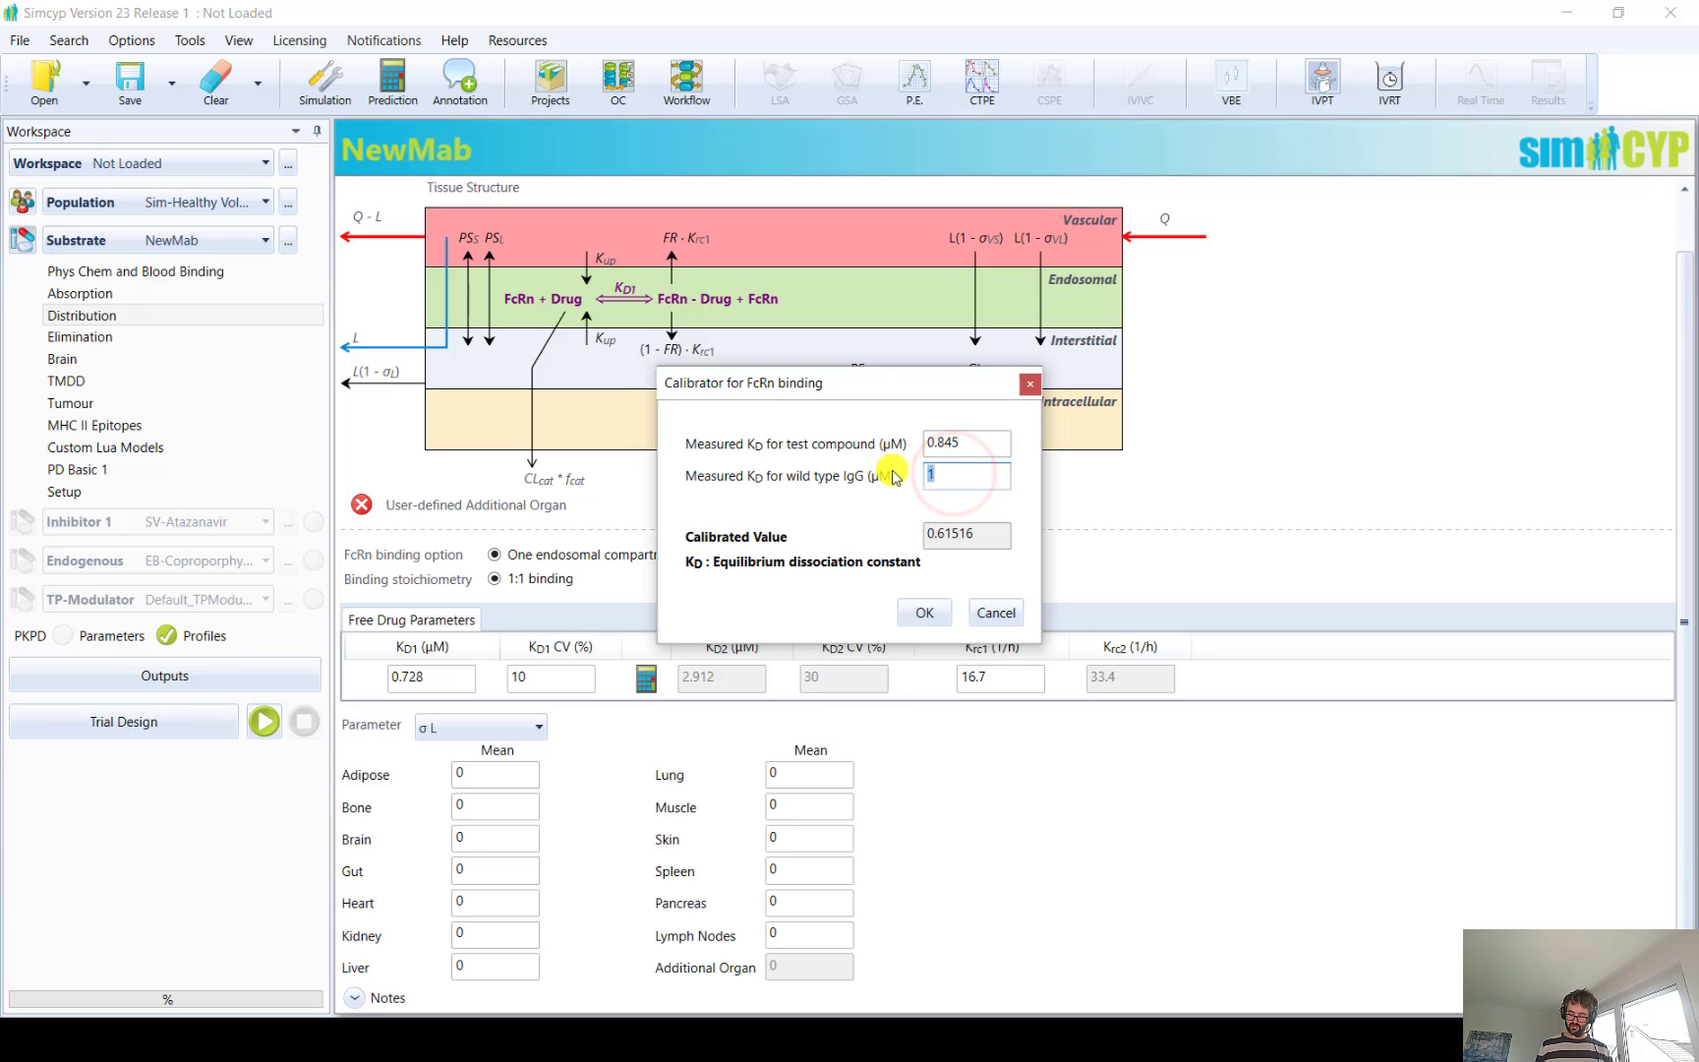
{"action": "type", "text": ".428"}
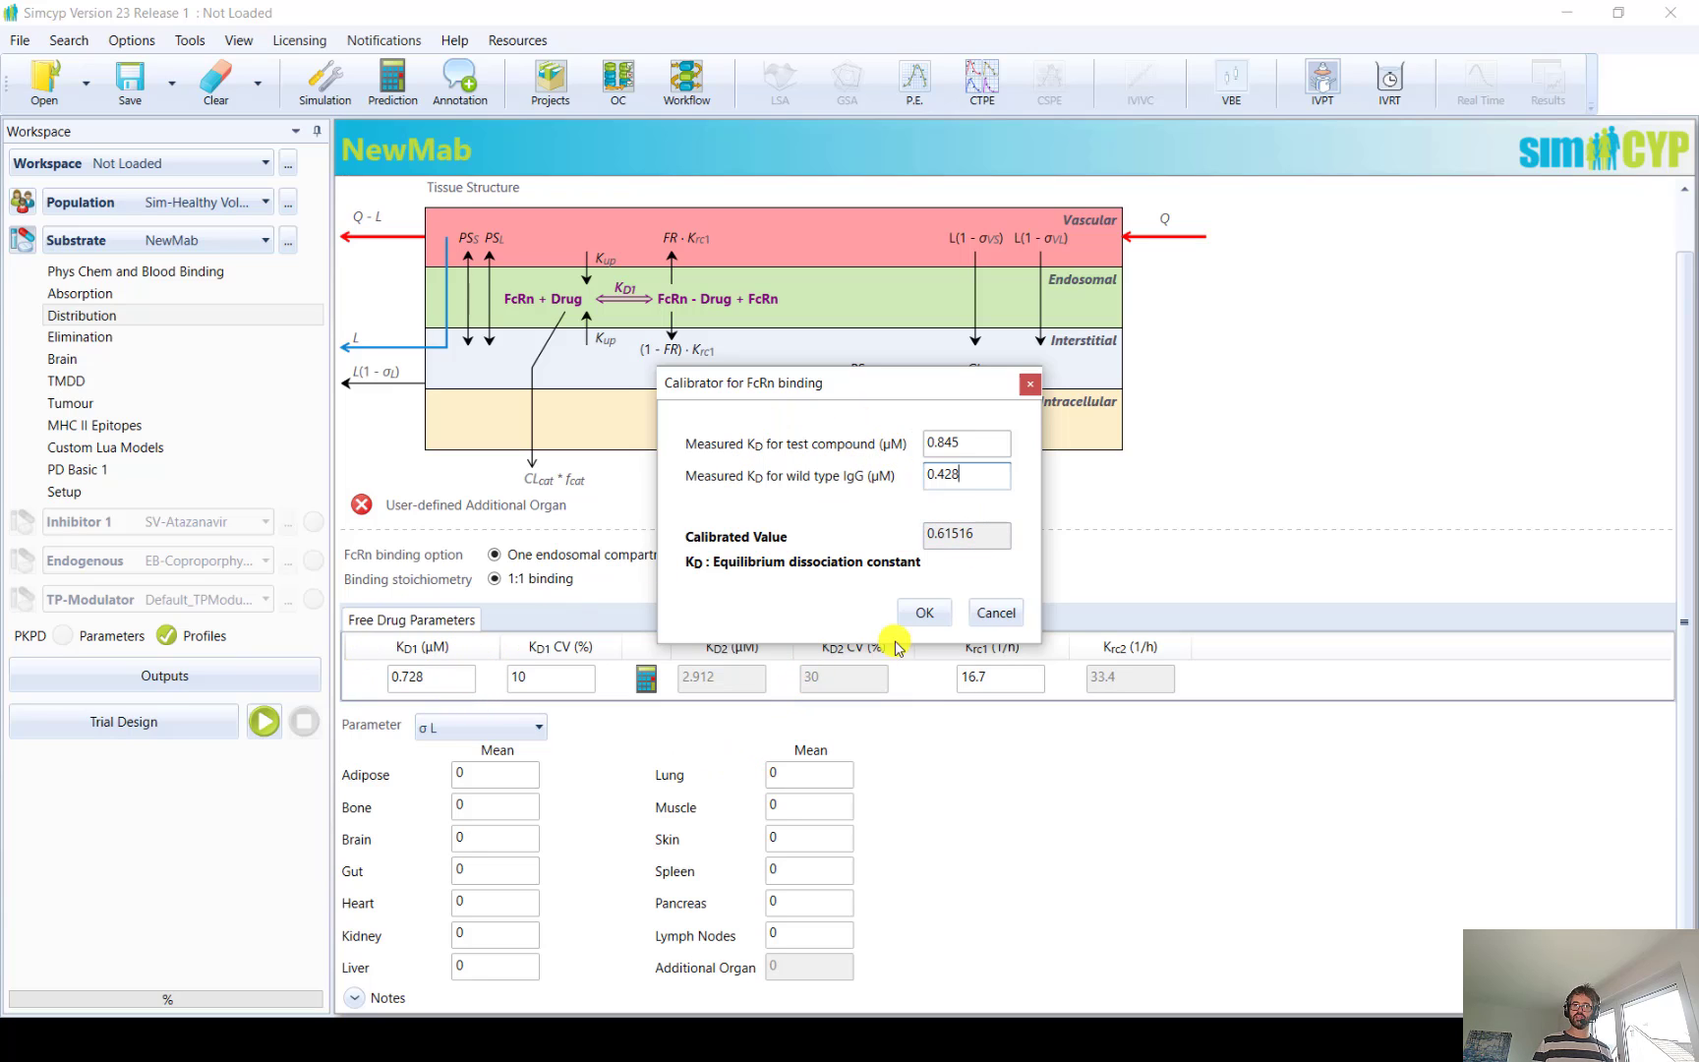
{"action": "left_click", "coordinate": [922, 612]}
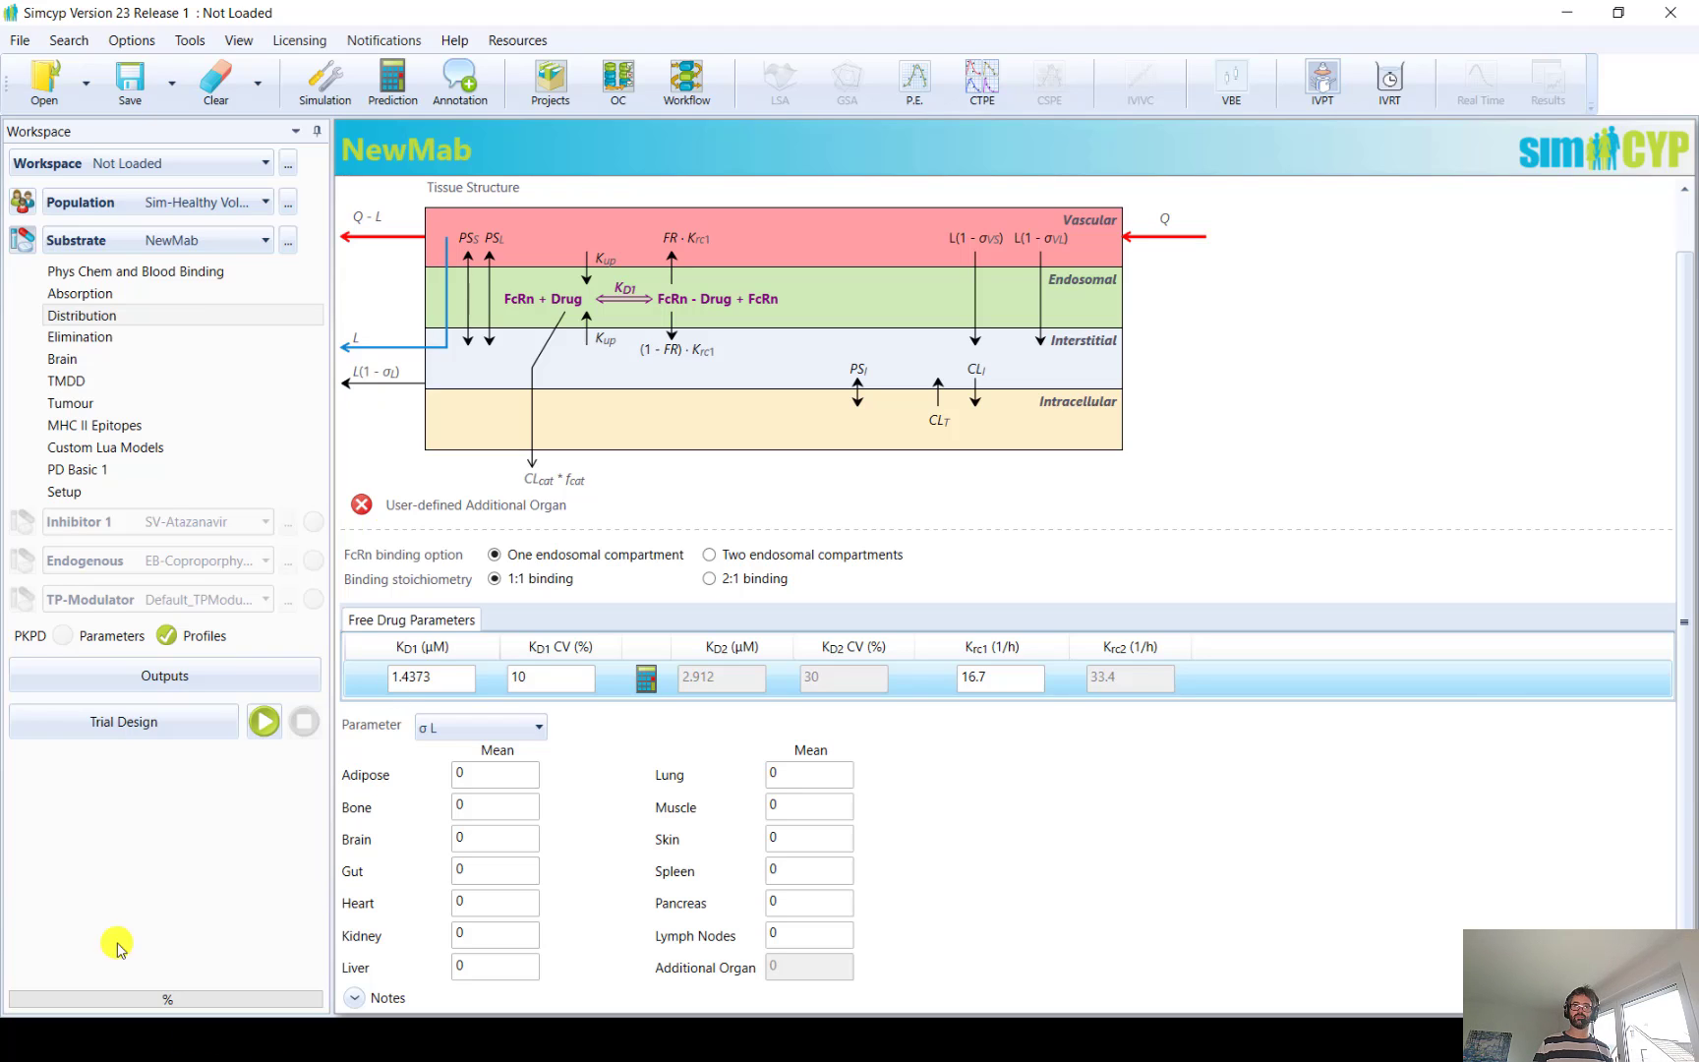
Examine NewMab's tissue-specific values for the parameters PSs free (L/h) and σvs free
{"action": "left_click", "coordinate": [444, 727]}
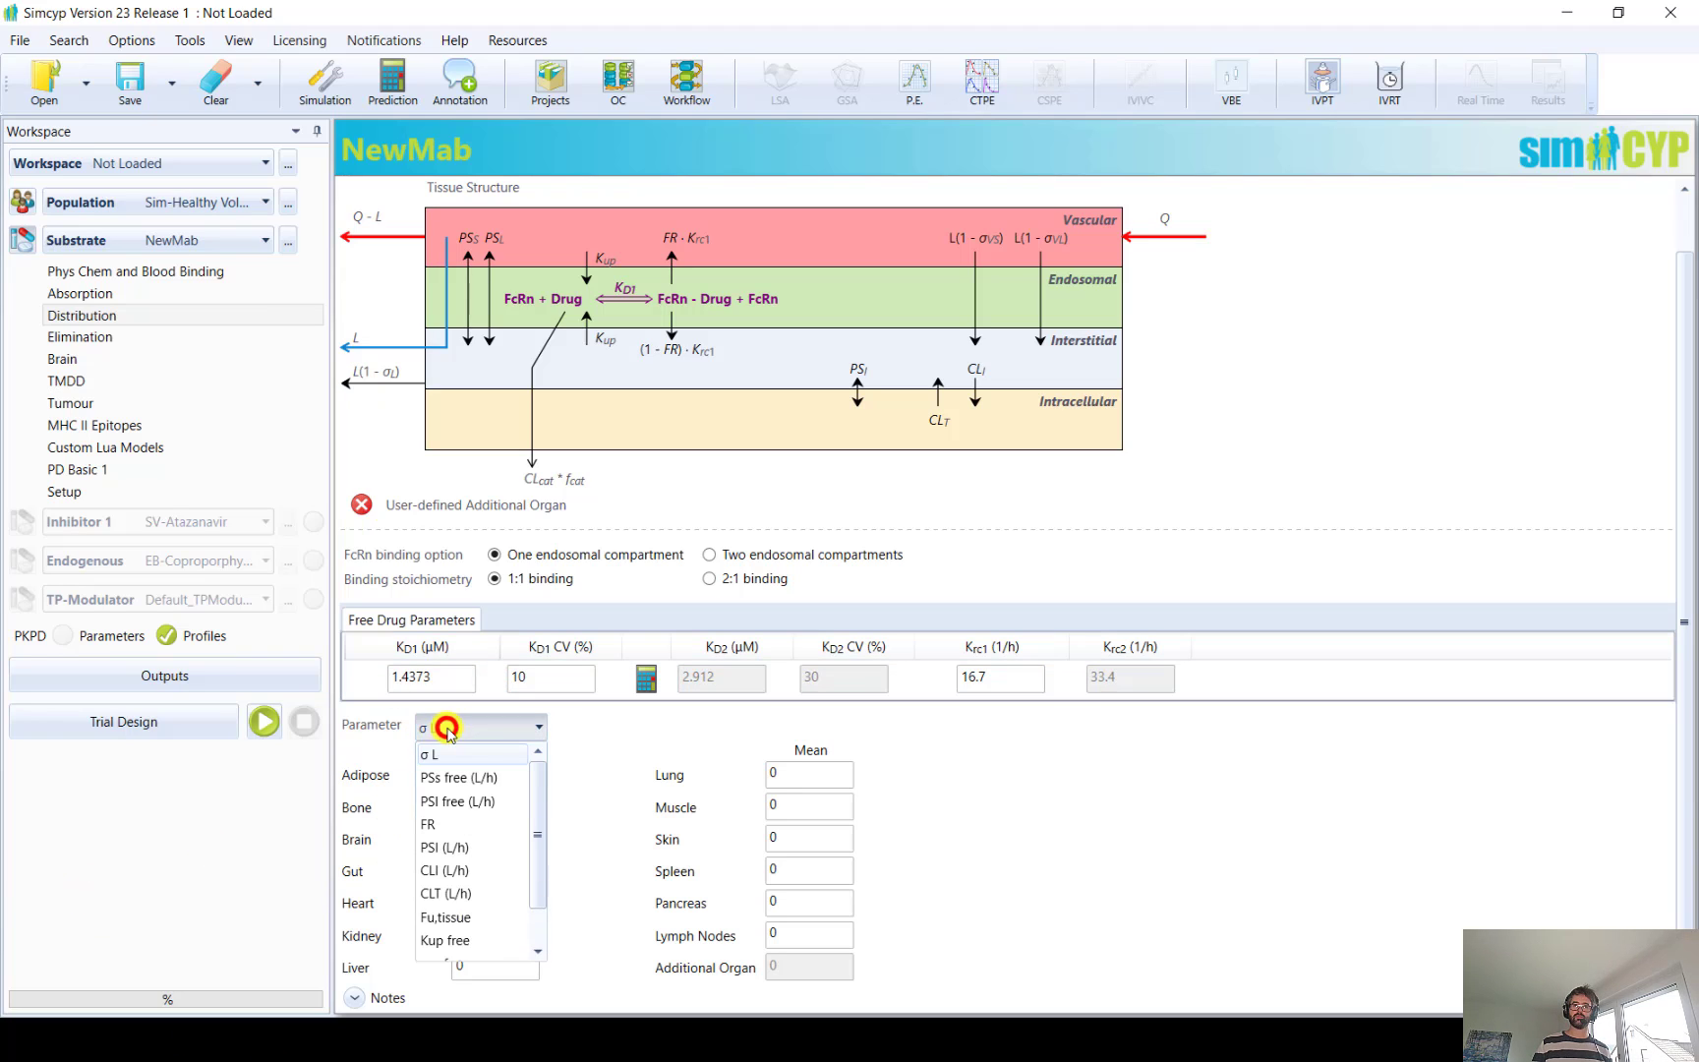
{"action": "left_click", "coordinate": [460, 781]}
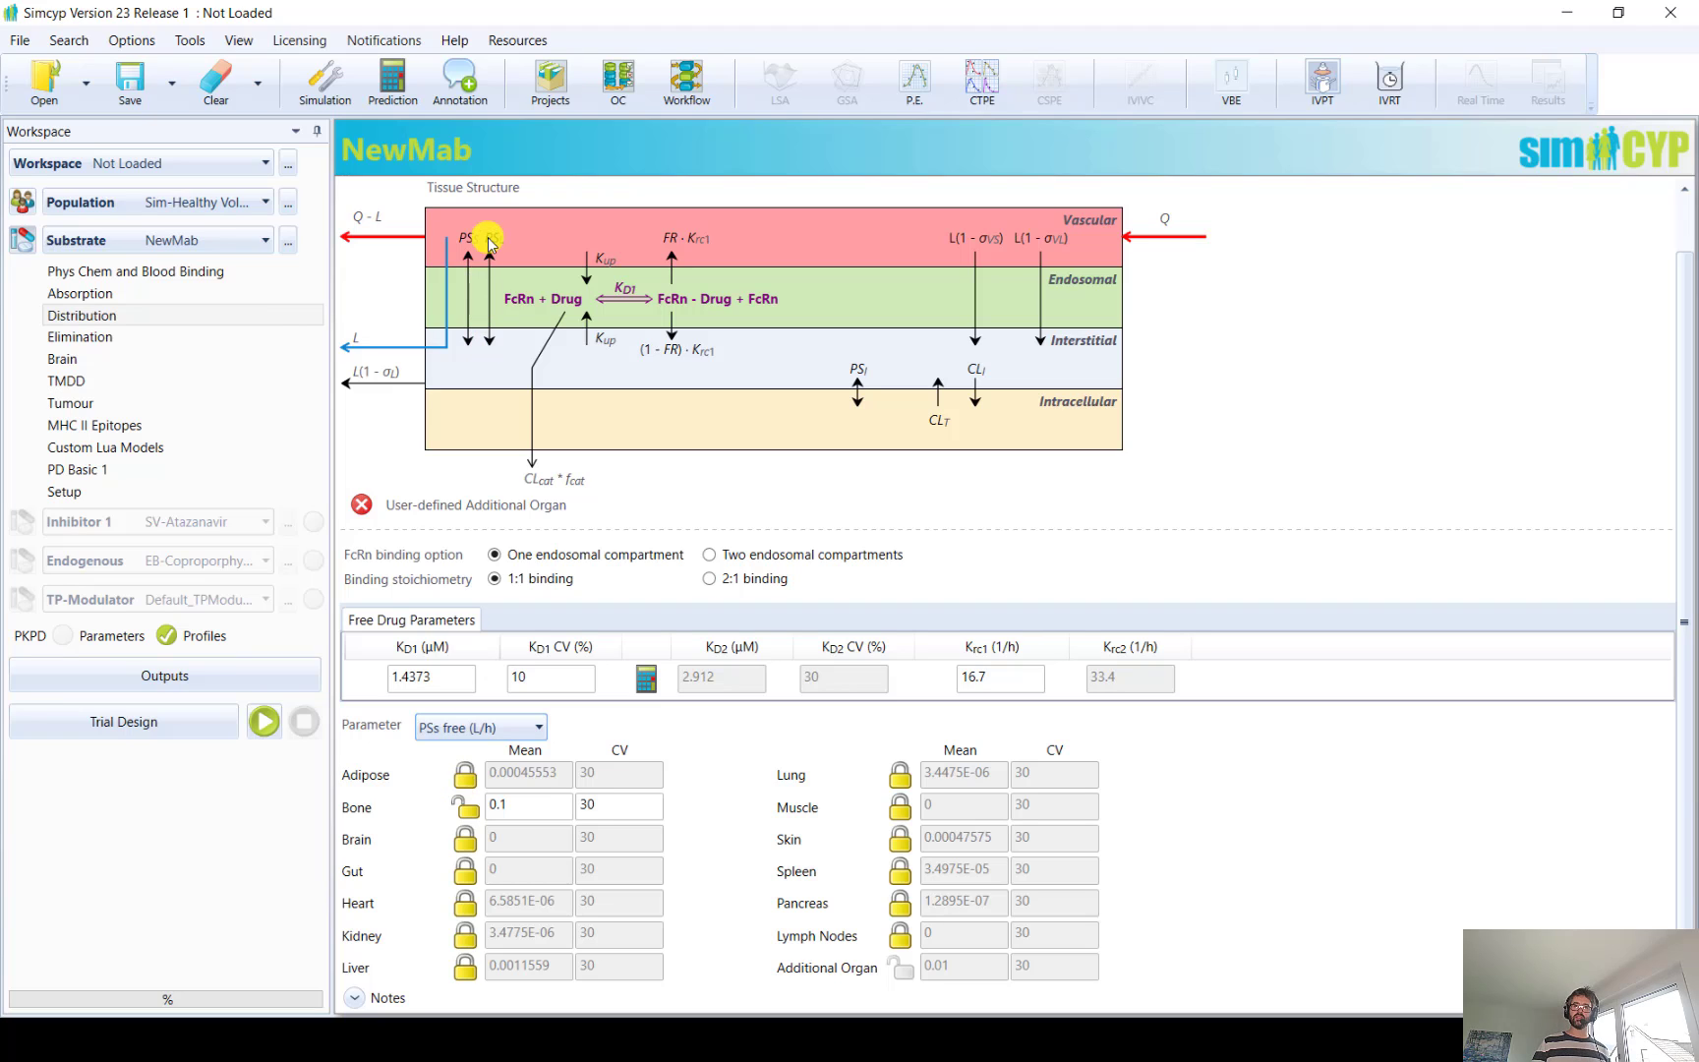
{"action": "left_click", "coordinate": [489, 725]}
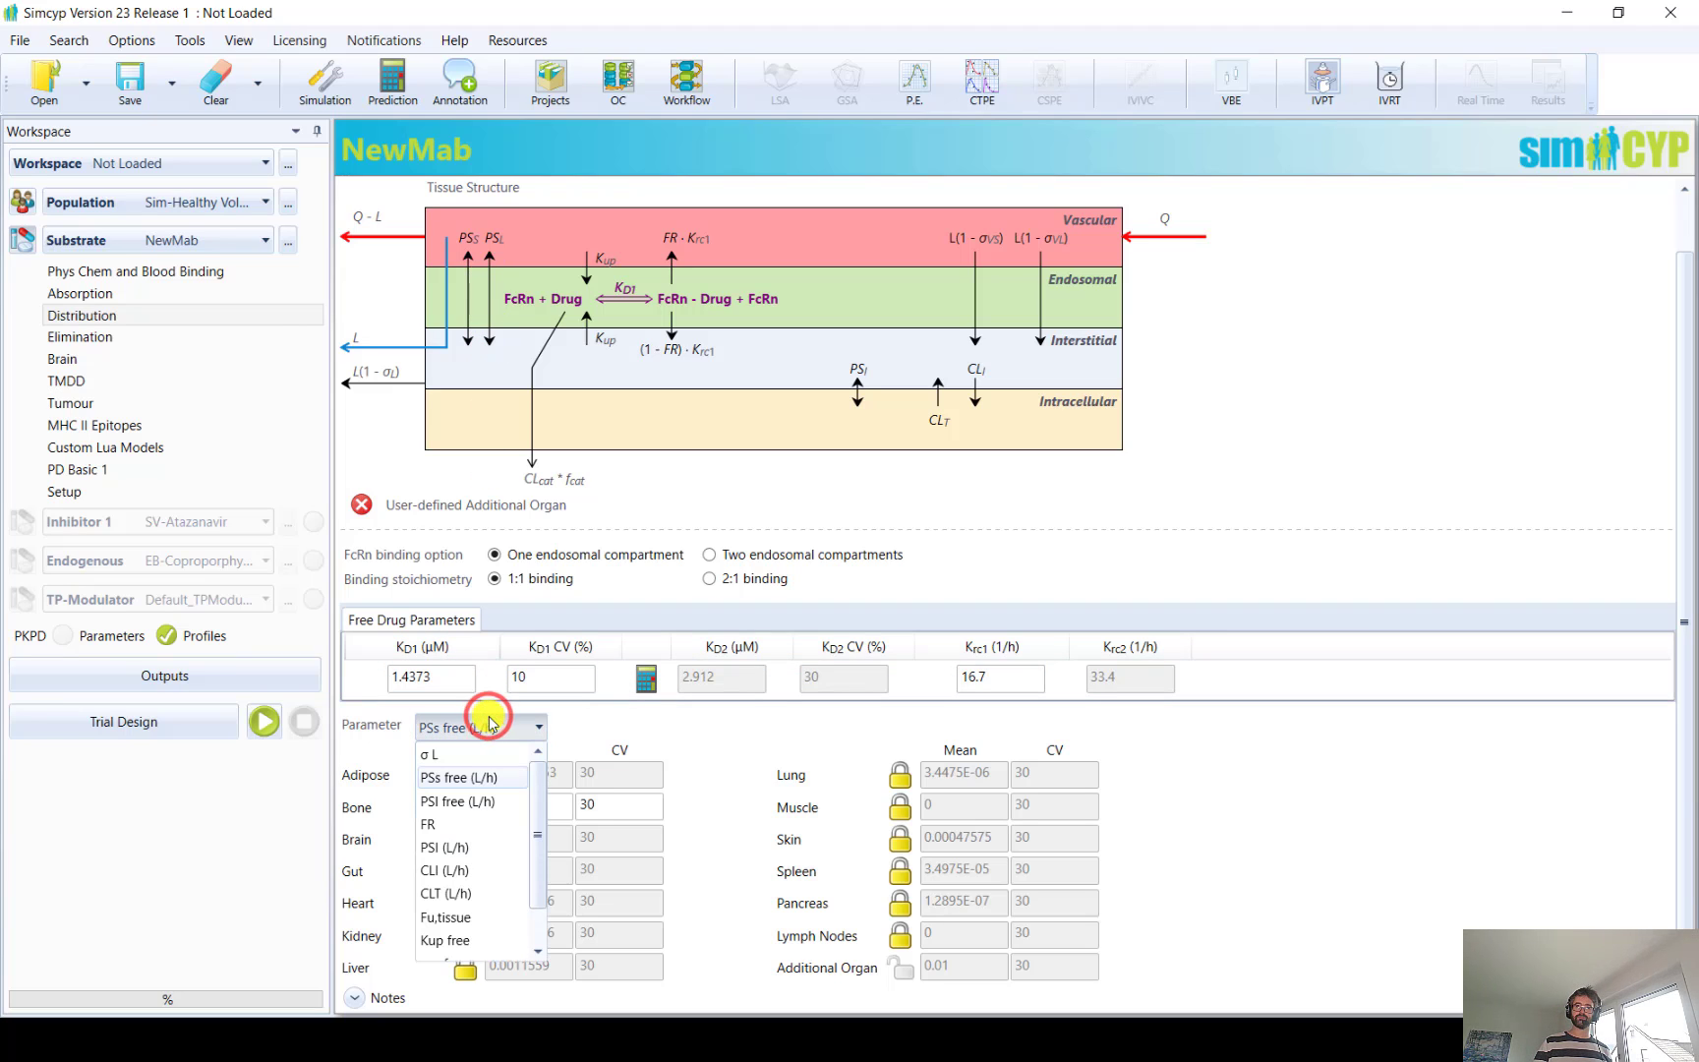
{"action": "left_click_drag", "start_coordinate": [536, 799], "coordinate": [535, 869]}
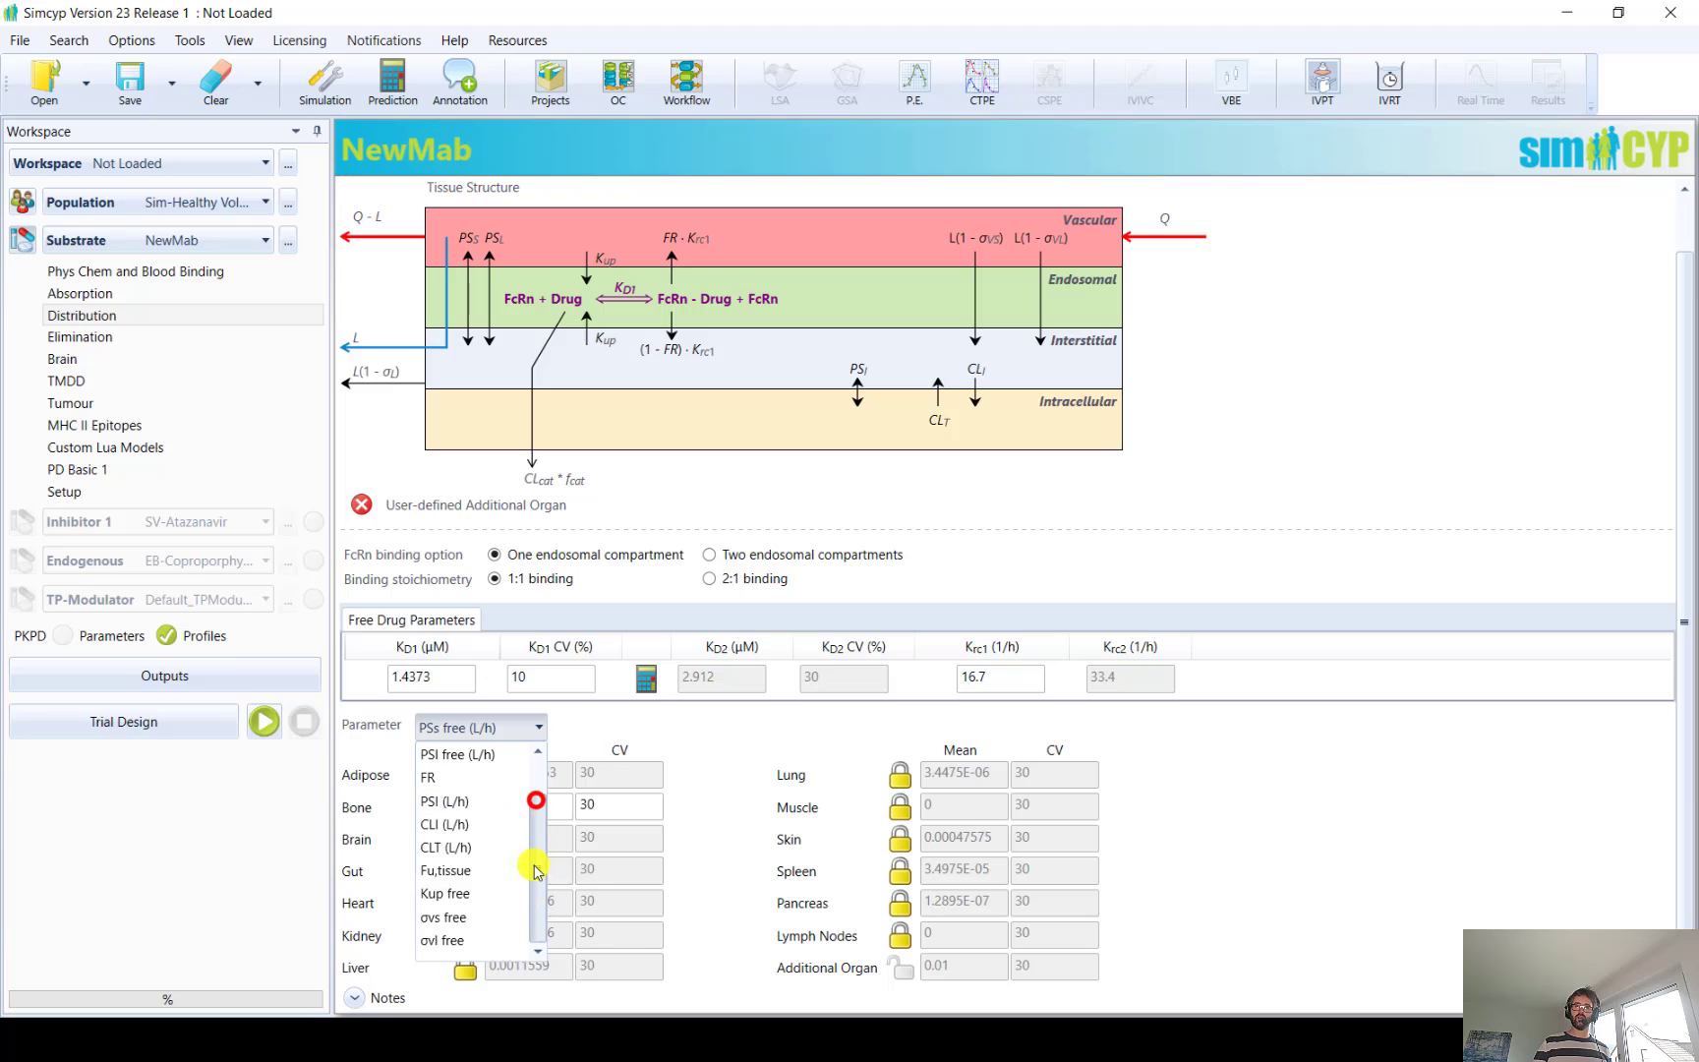
{"action": "left_click", "coordinate": [454, 917]}
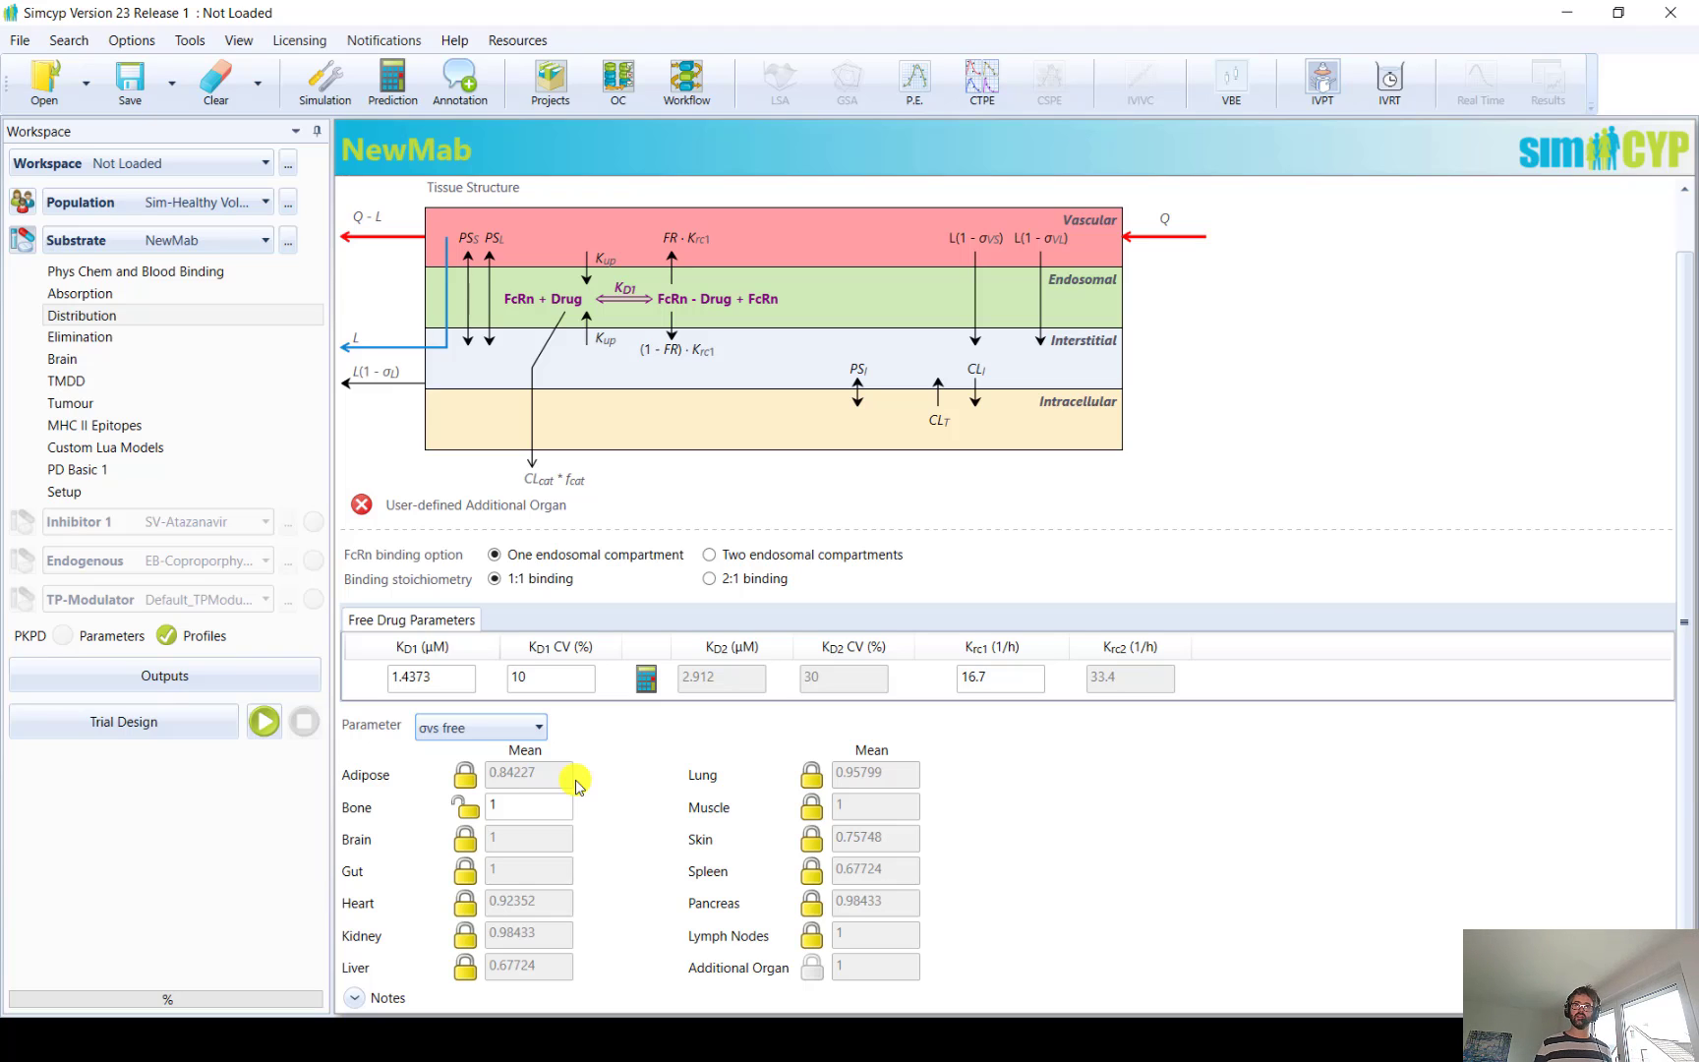
Review the population's Tissue Pore Sizes, Tissue Flow Rates and Lymph settings
{"action": "left_click", "coordinate": [25, 205]}
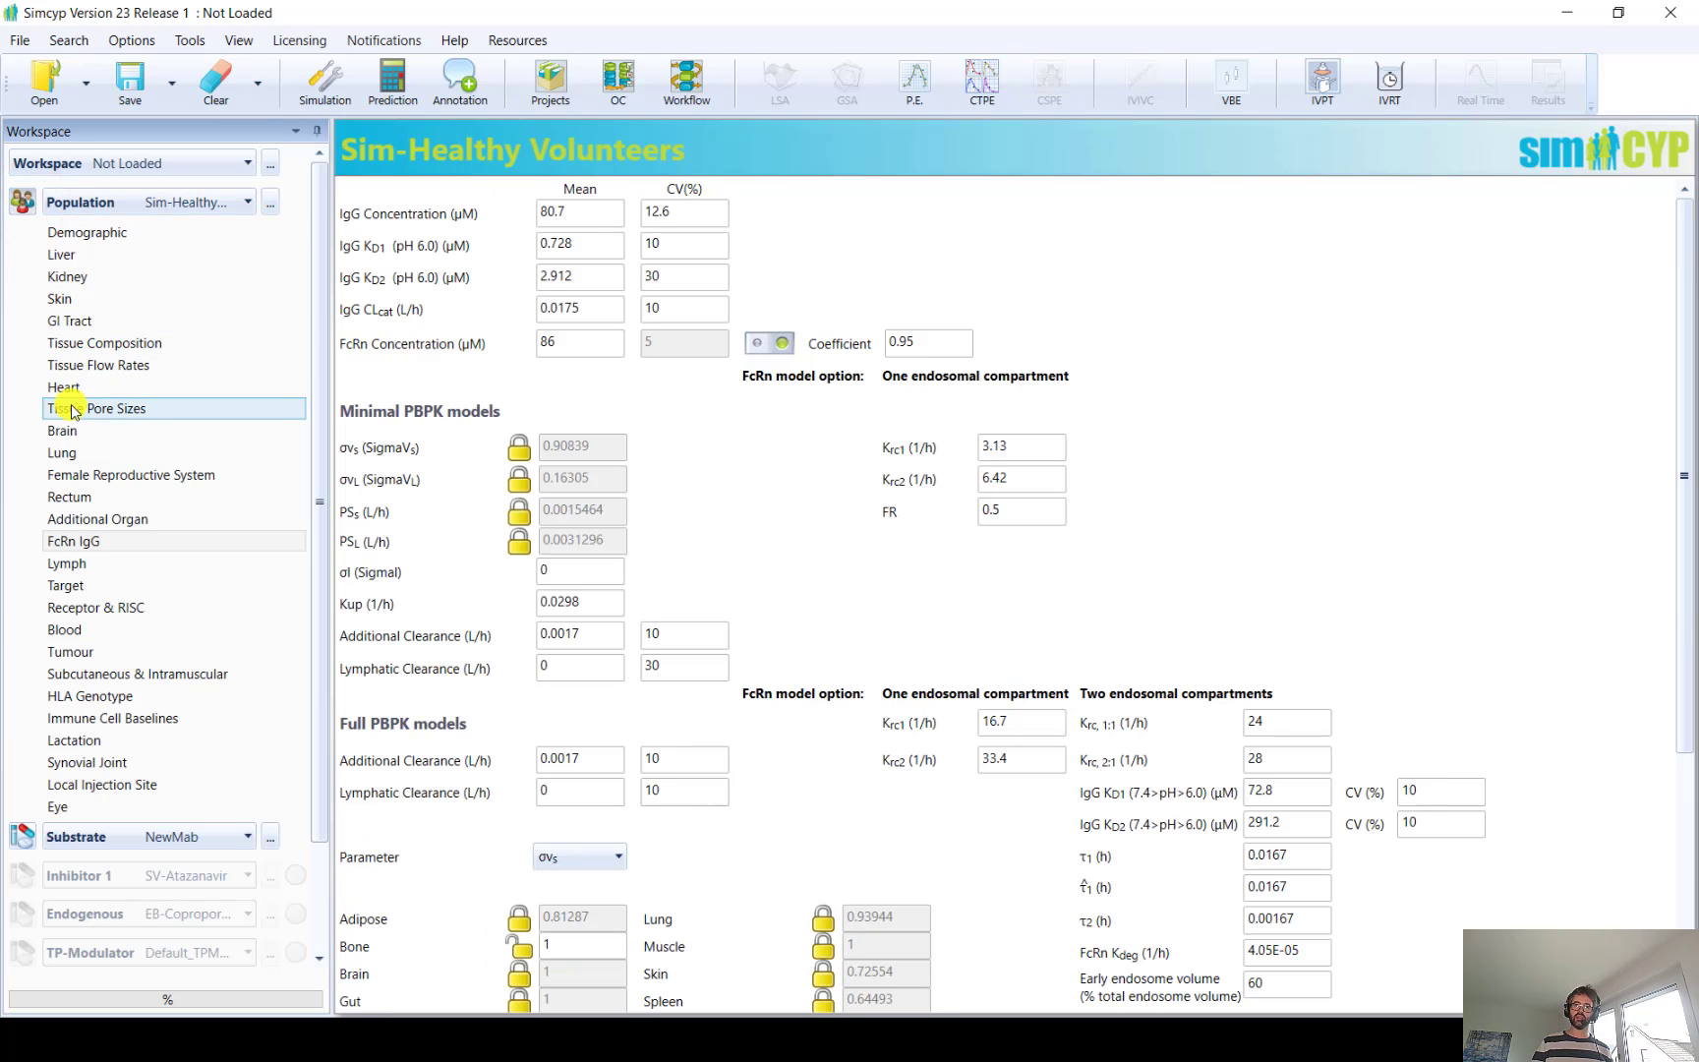
{"action": "left_click", "coordinate": [70, 406]}
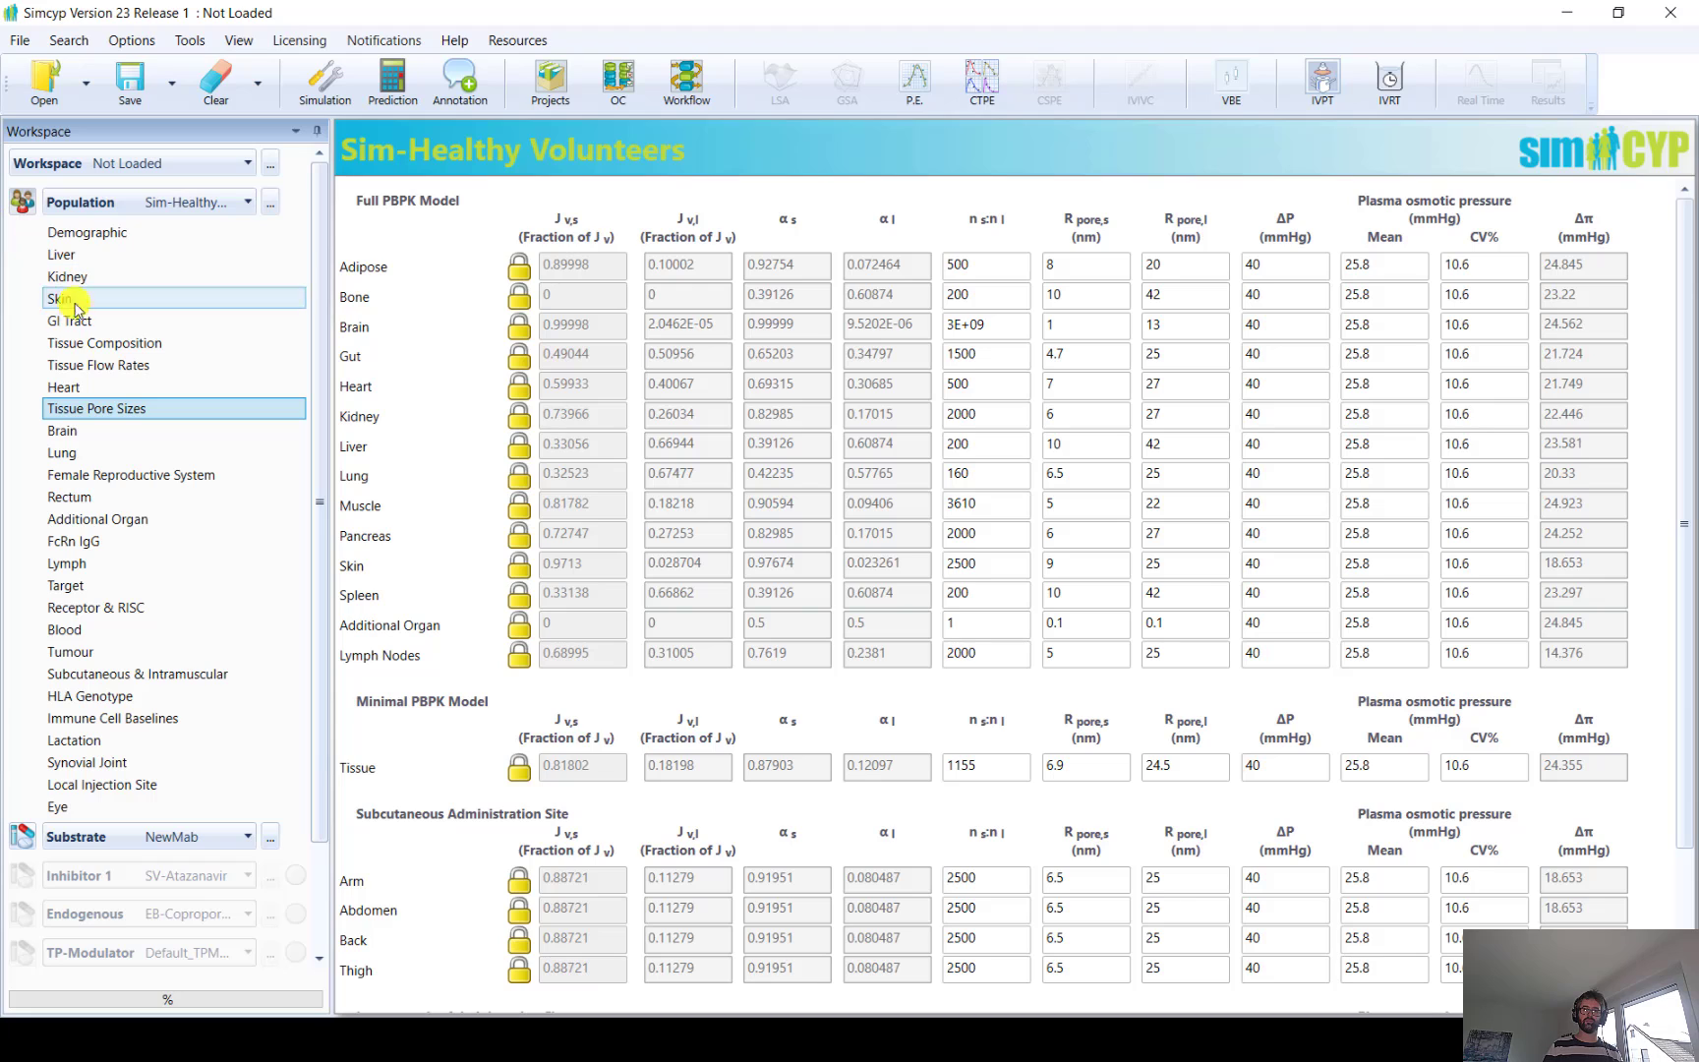
{"action": "left_click", "coordinate": [69, 365]}
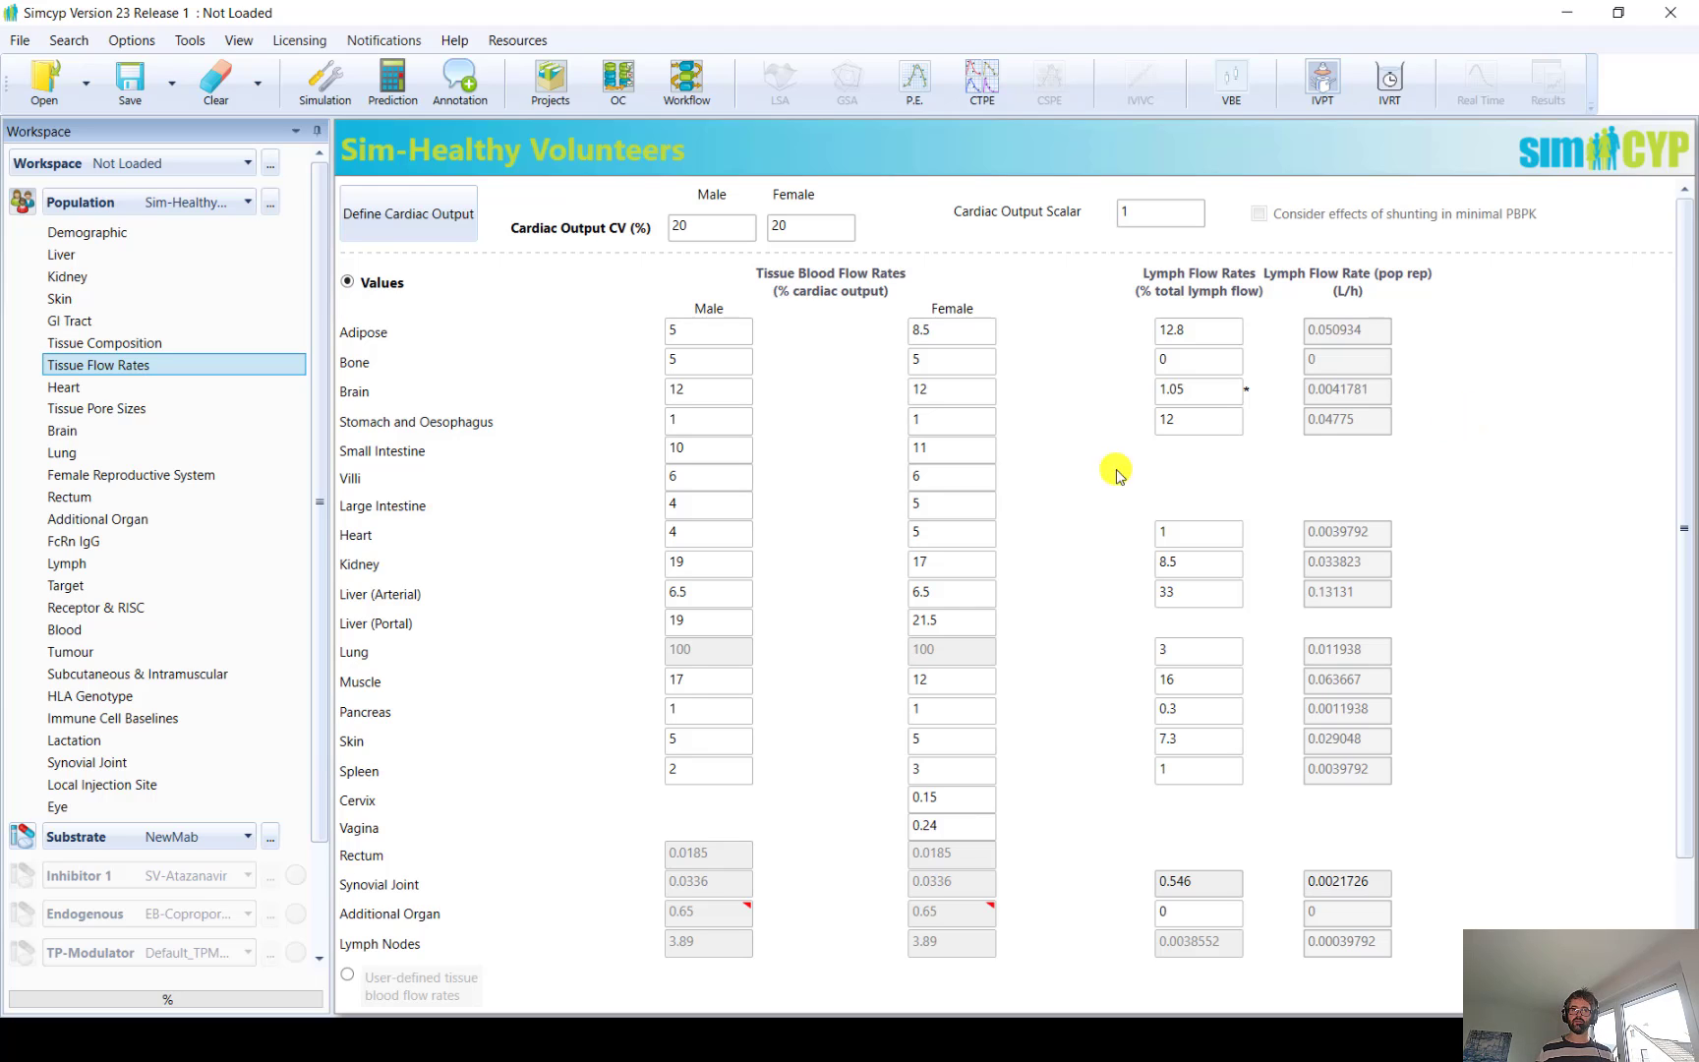
{"action": "left_click", "coordinate": [86, 562]}
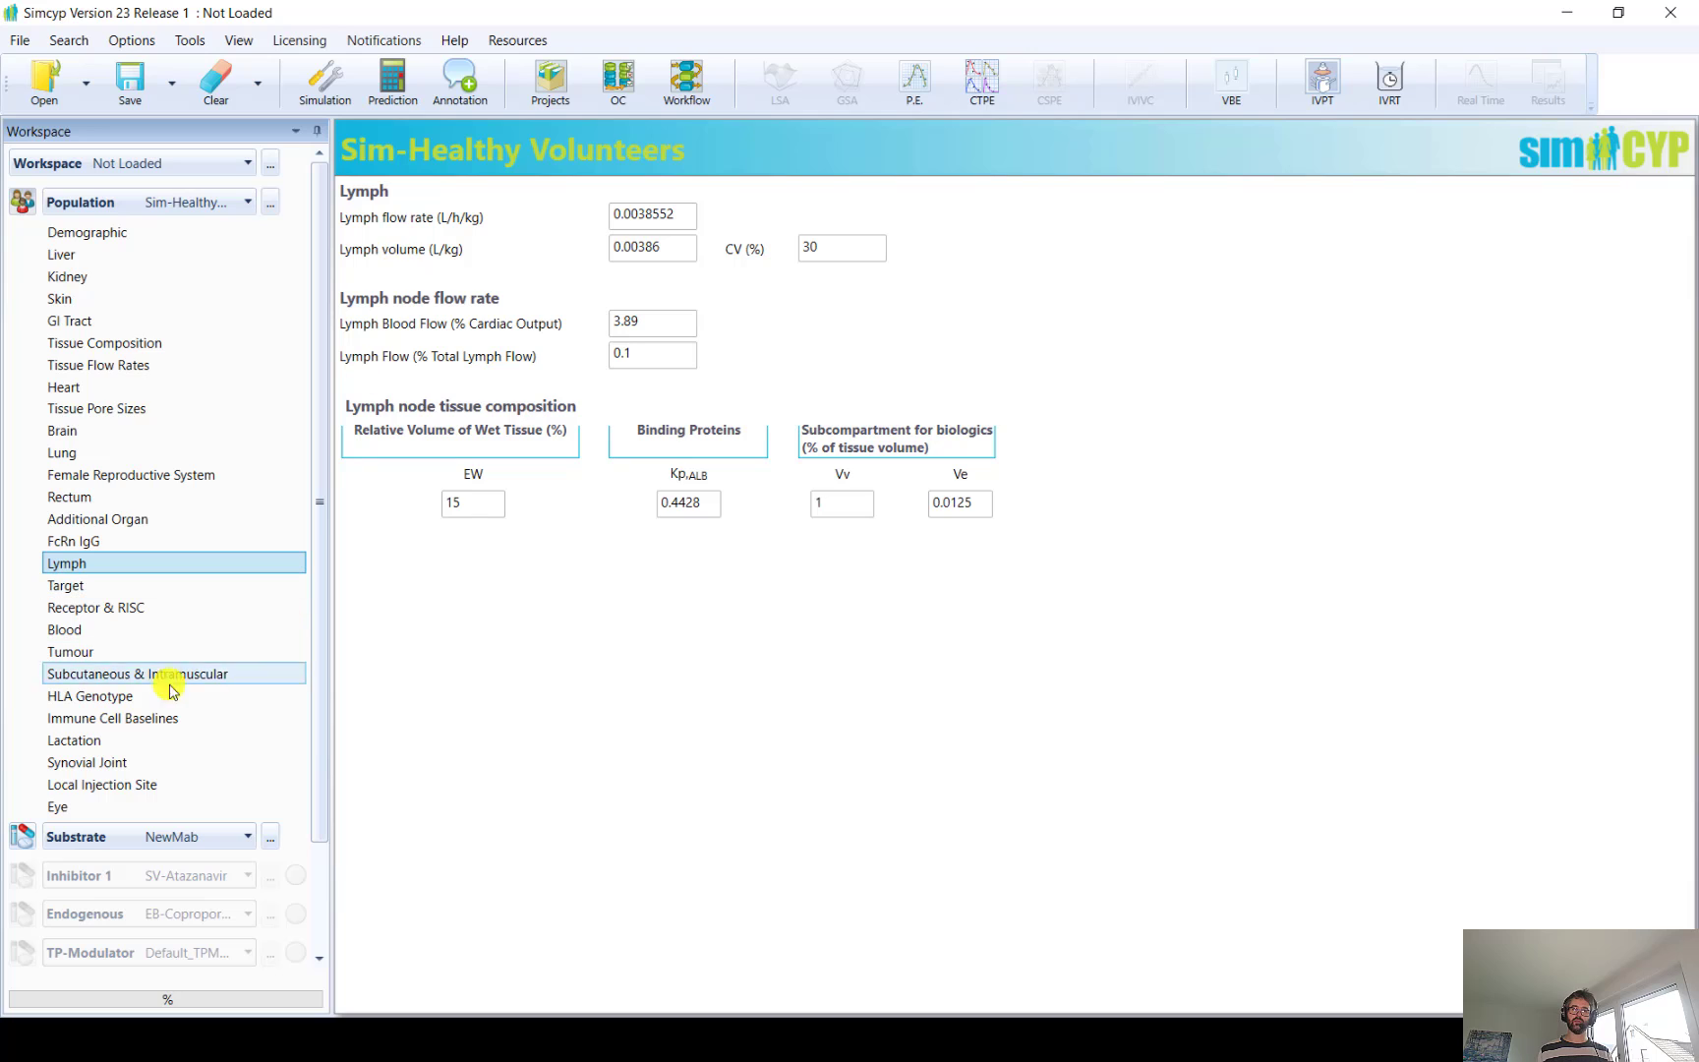
Examine NewMab's tissue-specific distribution values for the parameters Kup free and FR
{"action": "left_click", "coordinate": [98, 835]}
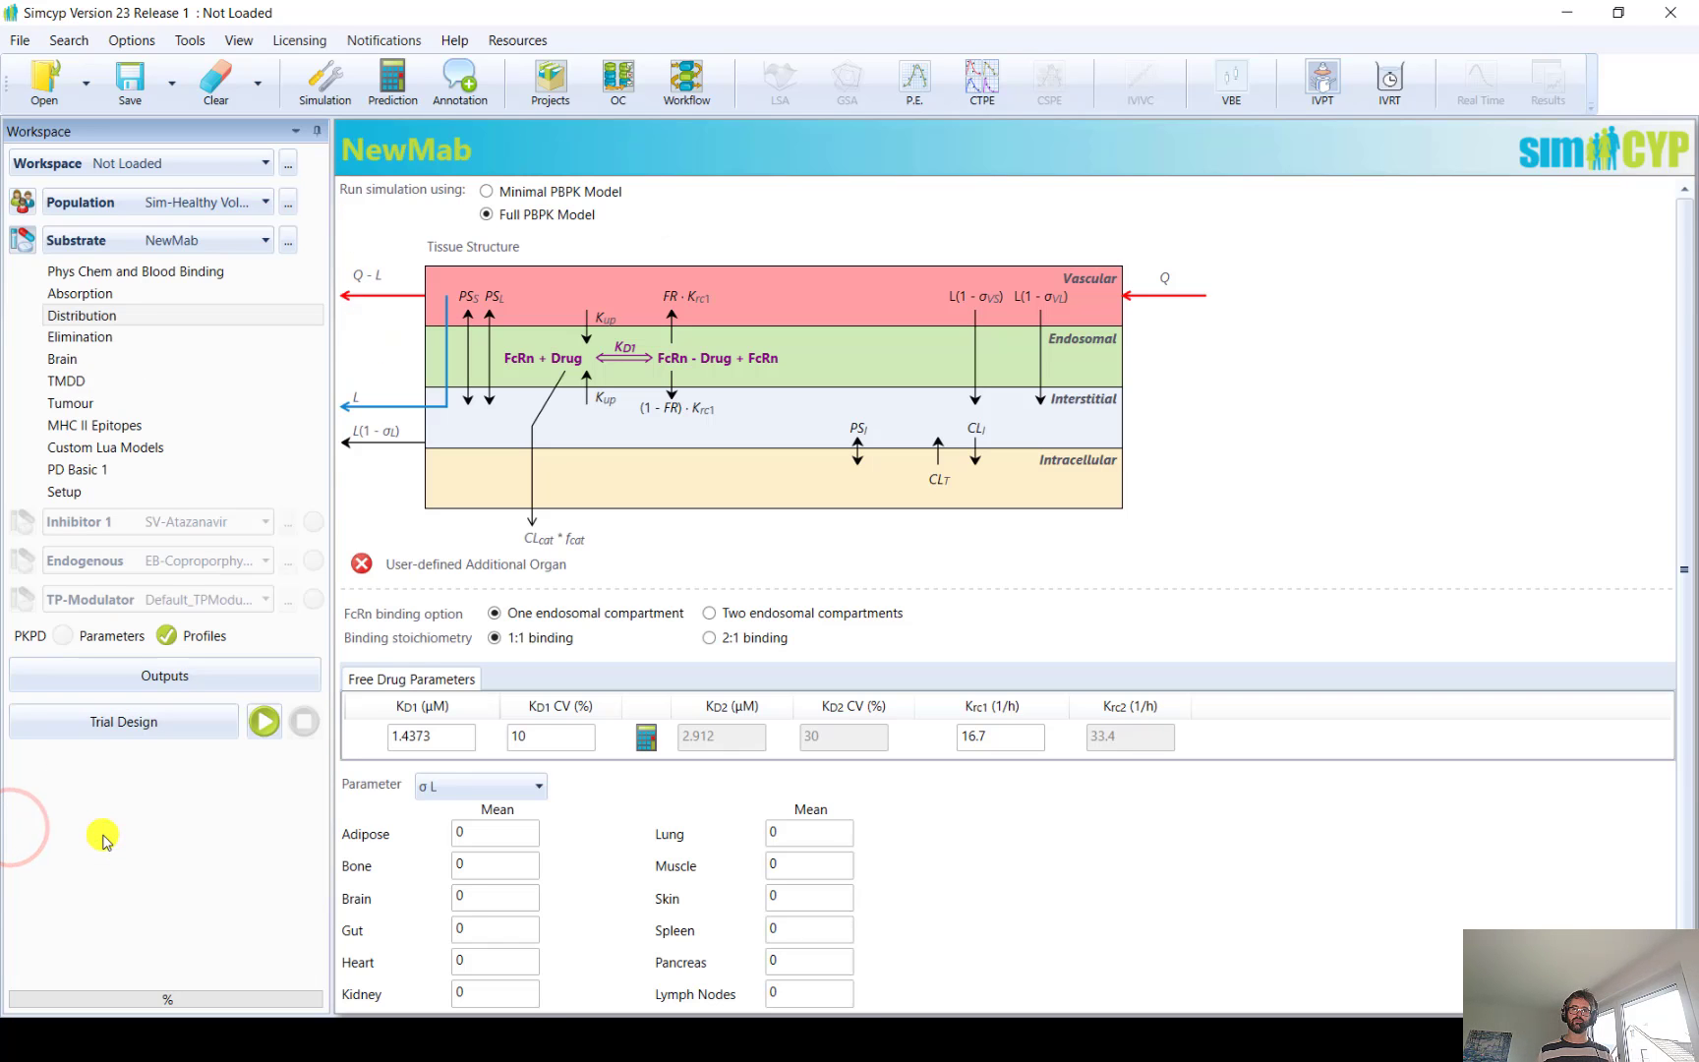
{"action": "left_click", "coordinate": [449, 790]}
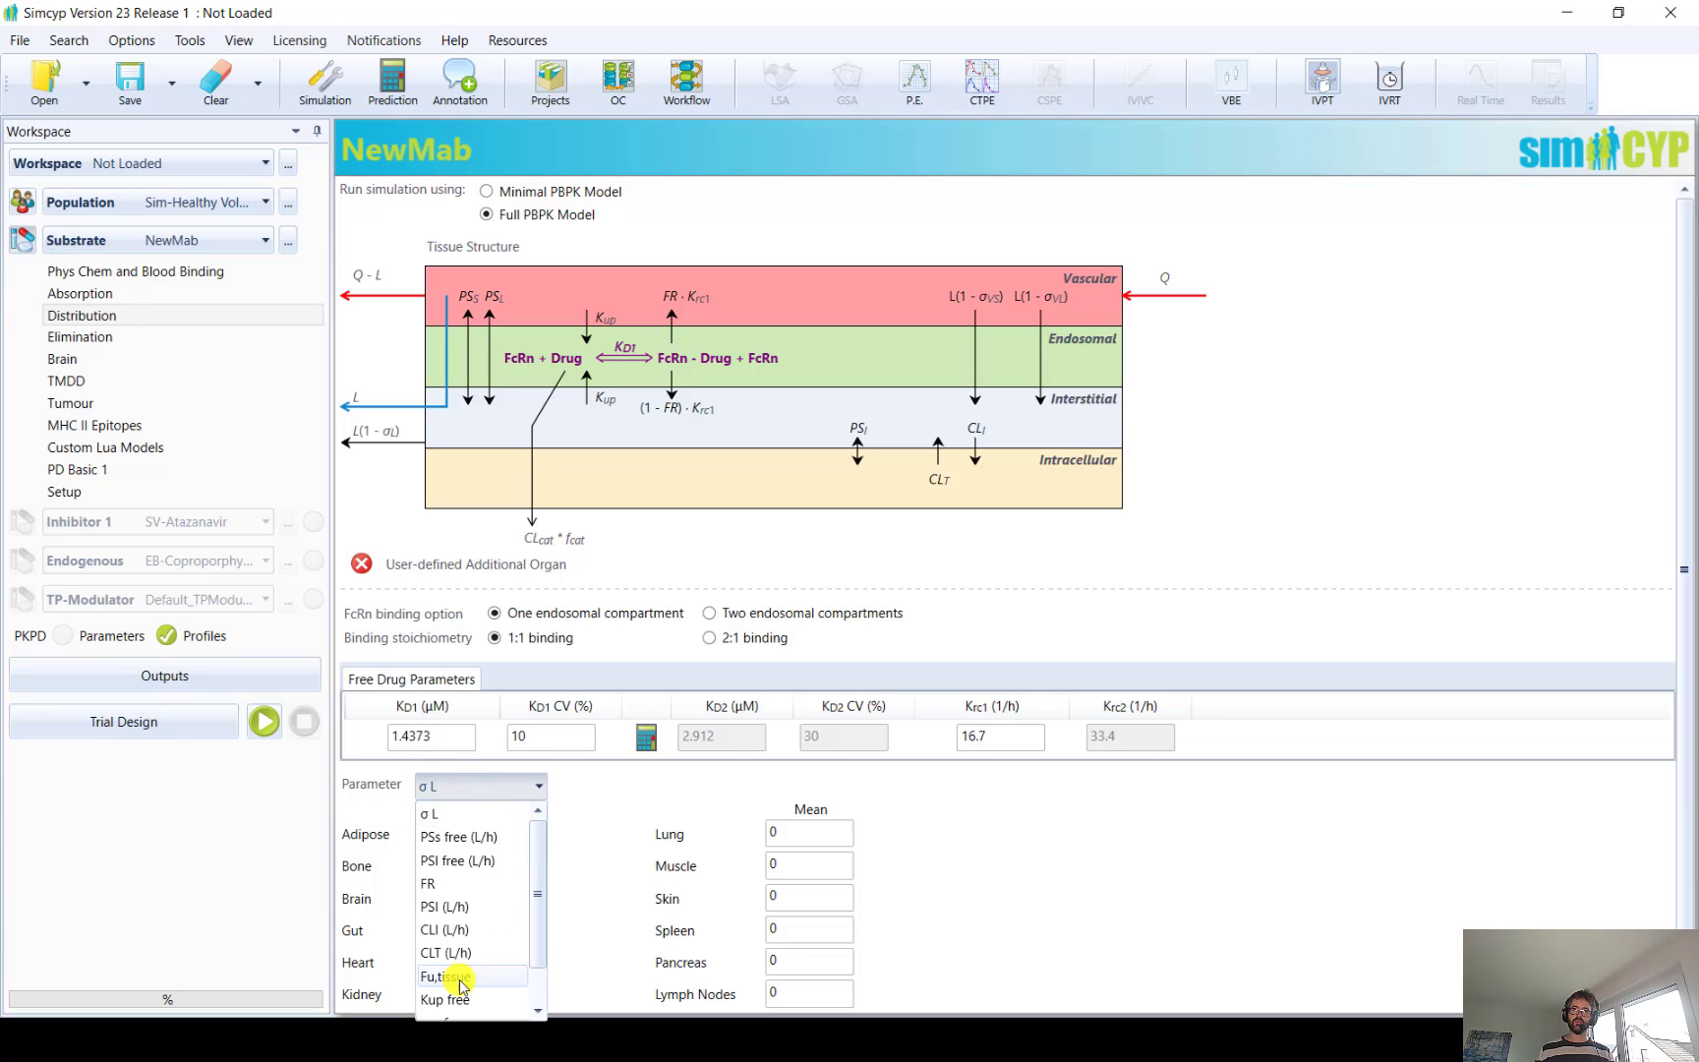
{"action": "left_click", "coordinate": [545, 889]}
{"action": "scroll", "coordinate": [544, 887], "scroll_direction": "down", "scroll_amount": 2}
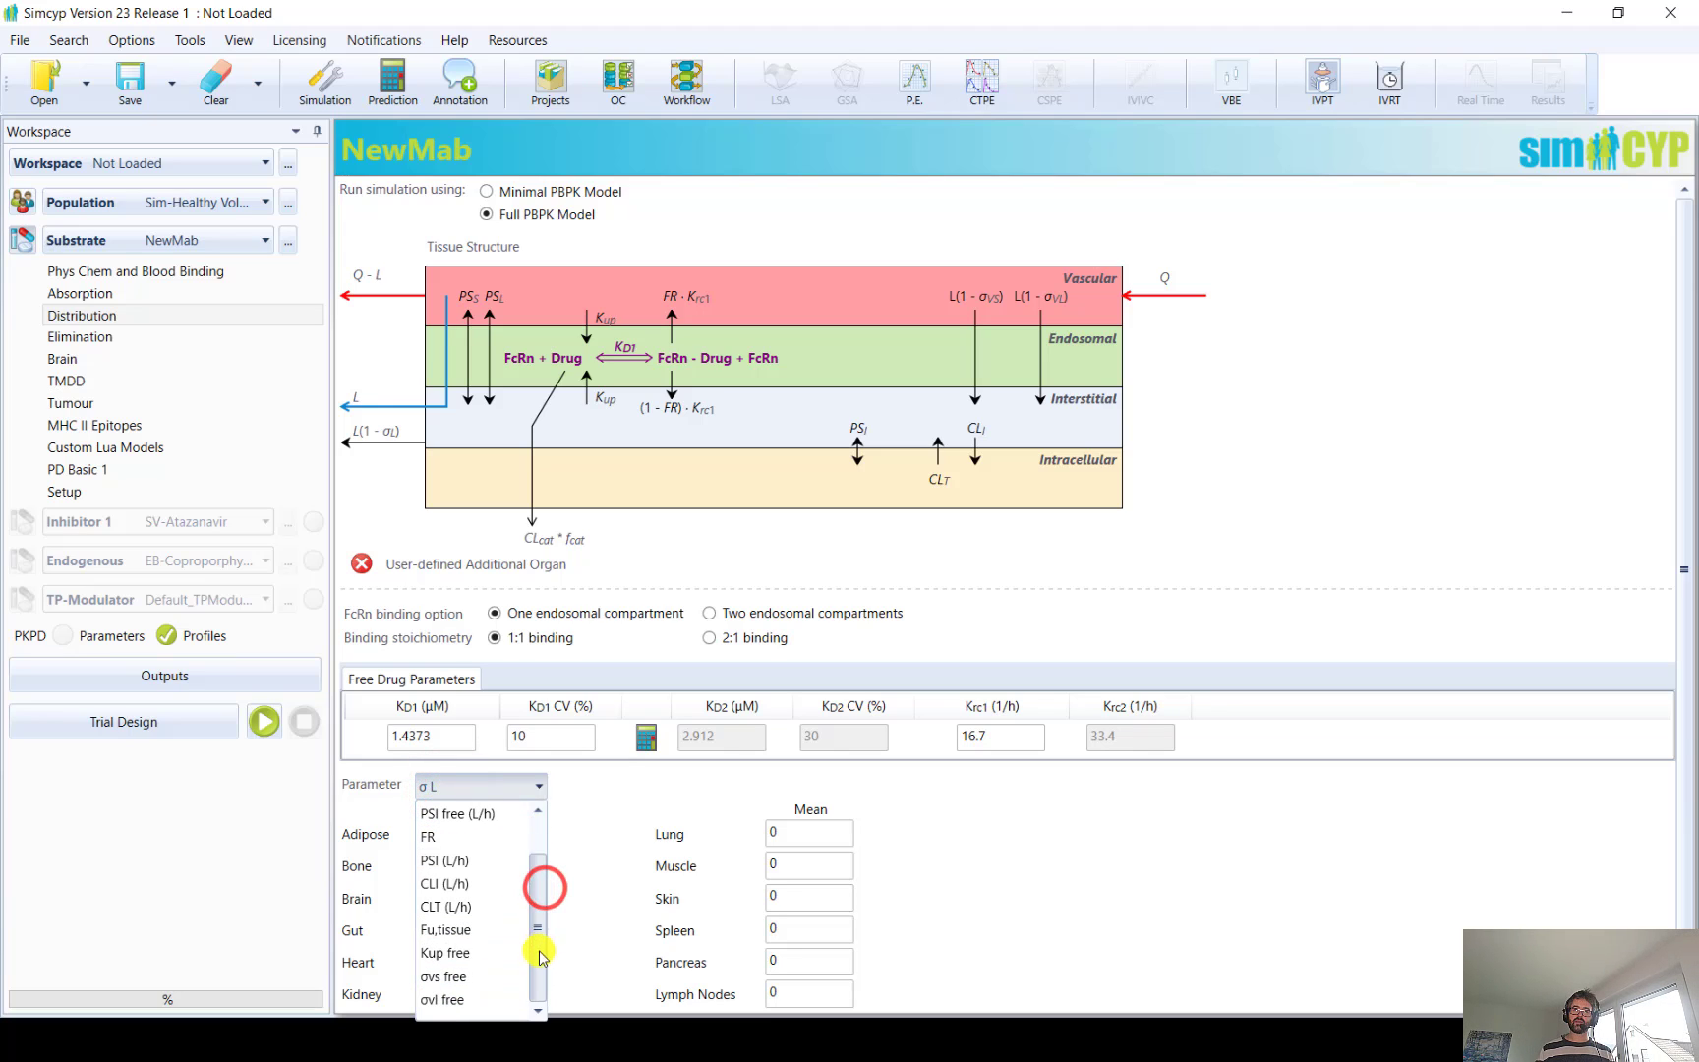
{"action": "left_click", "coordinate": [468, 955]}
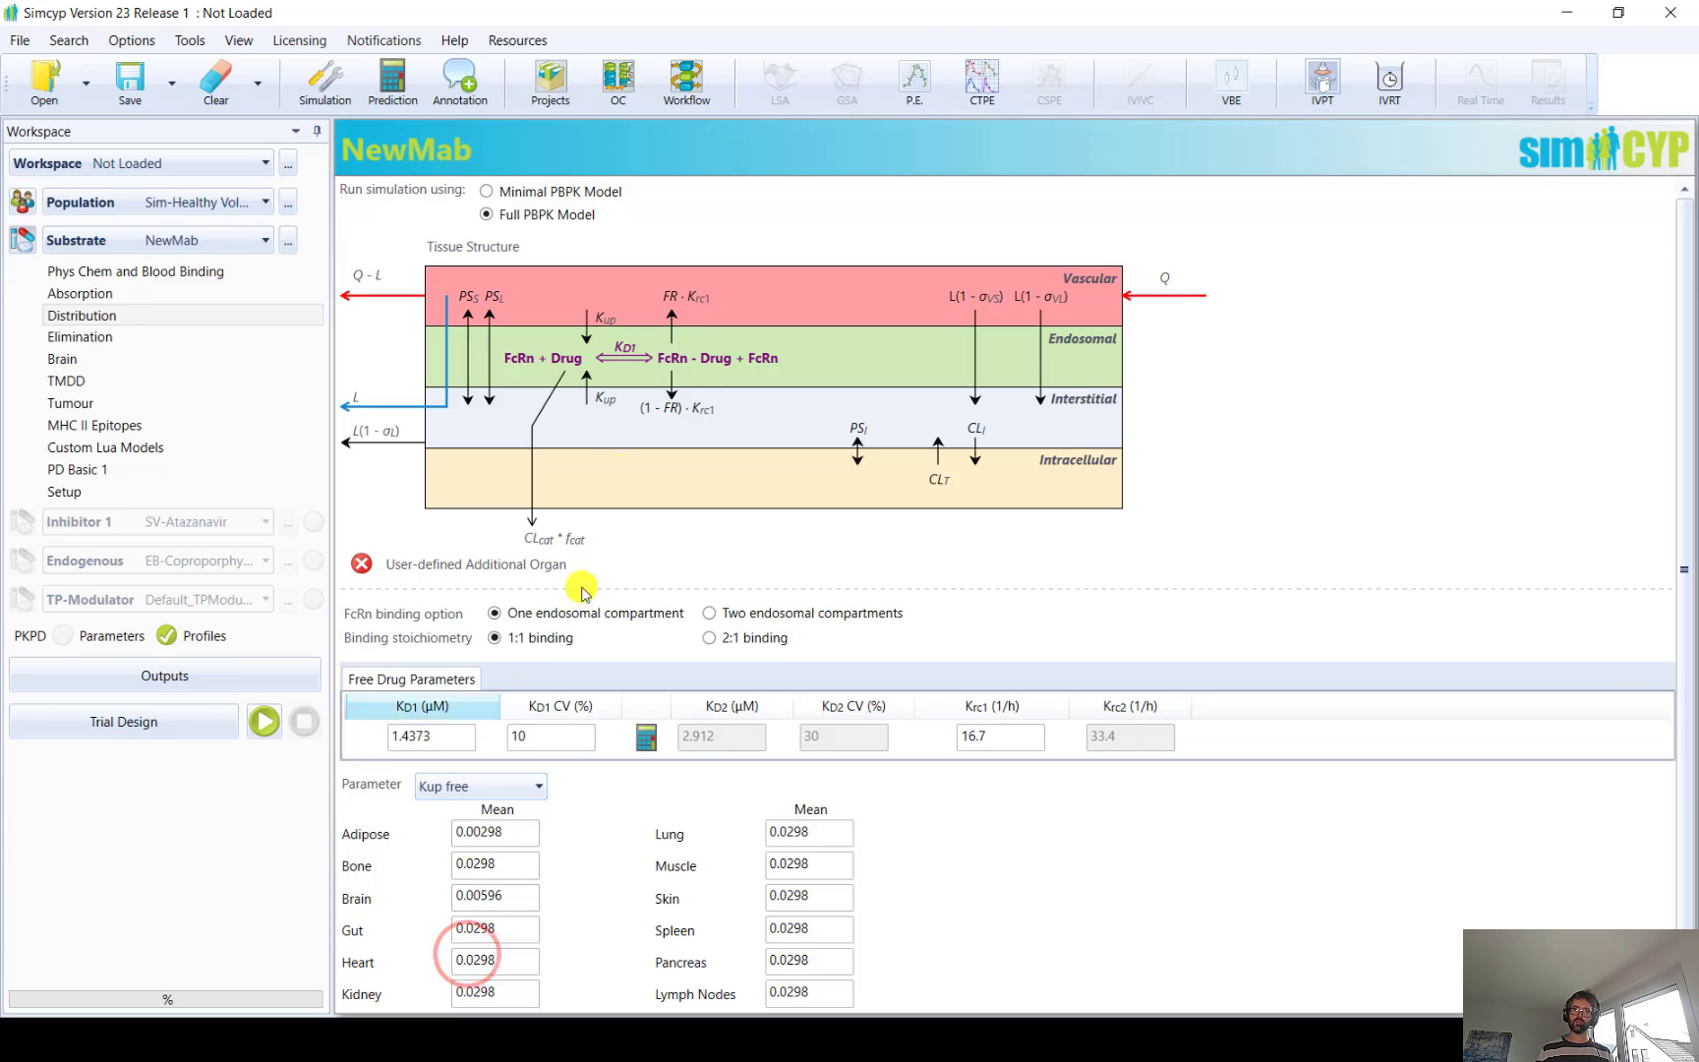
{"action": "left_click", "coordinate": [518, 794]}
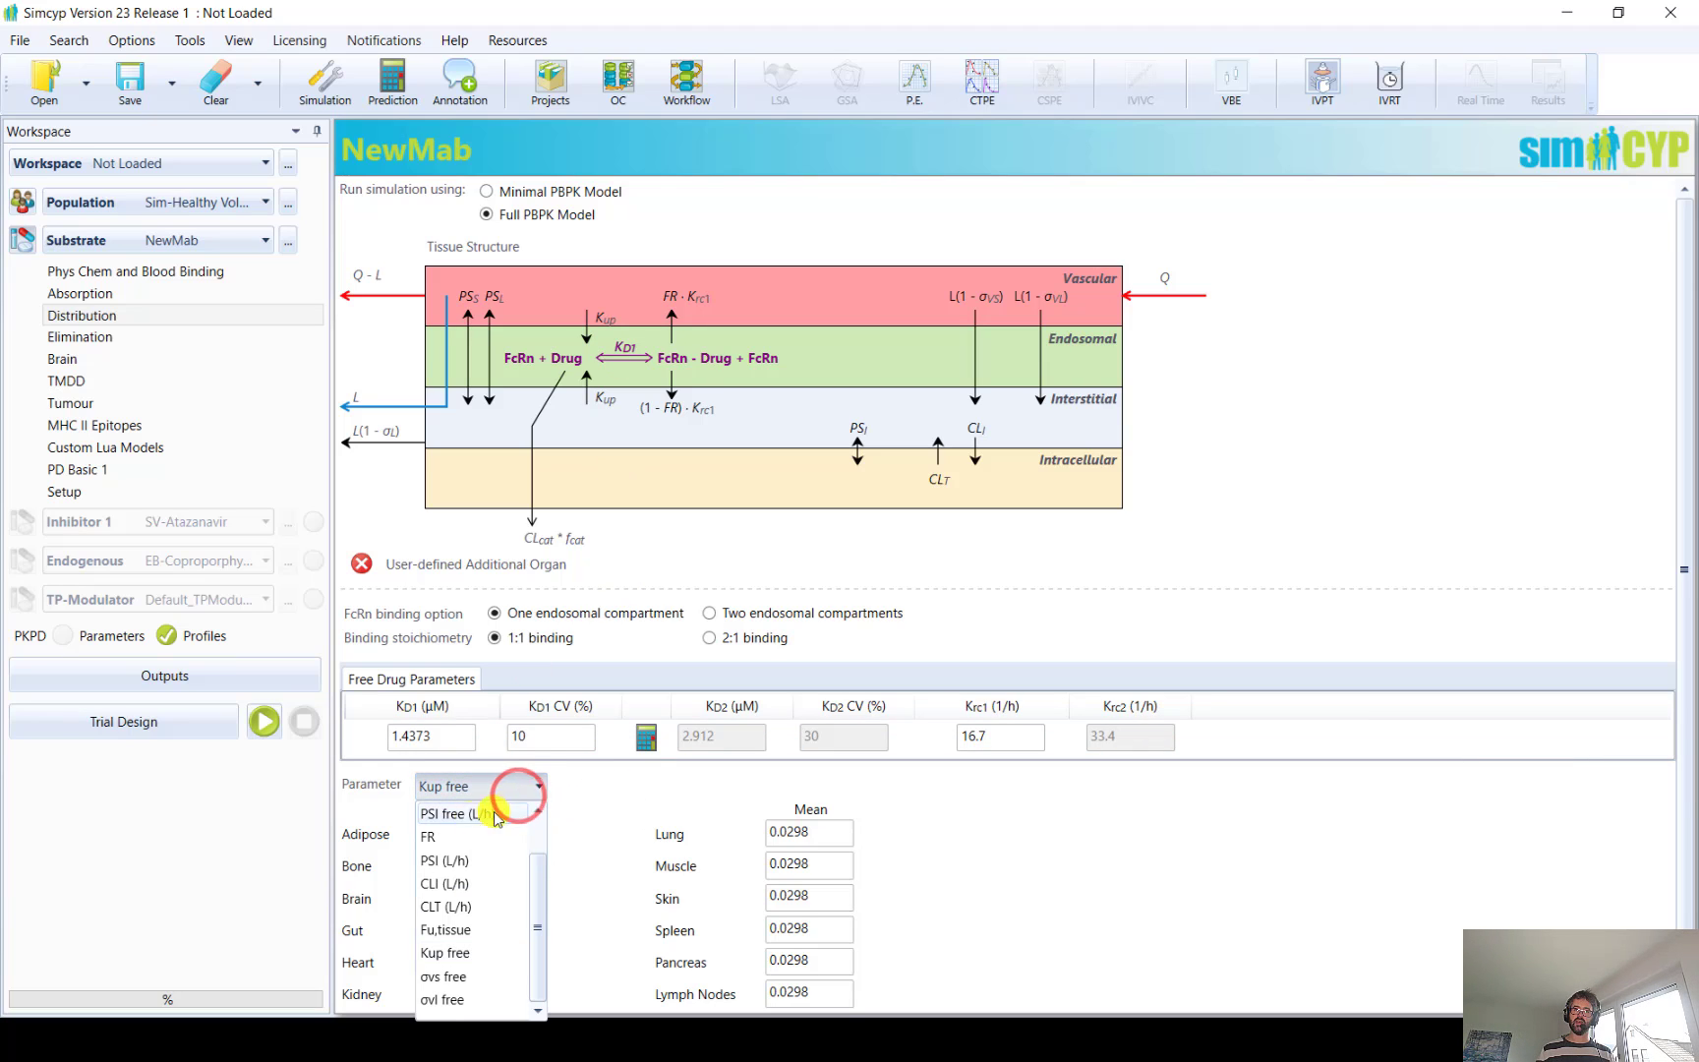
{"action": "left_click", "coordinate": [457, 838]}
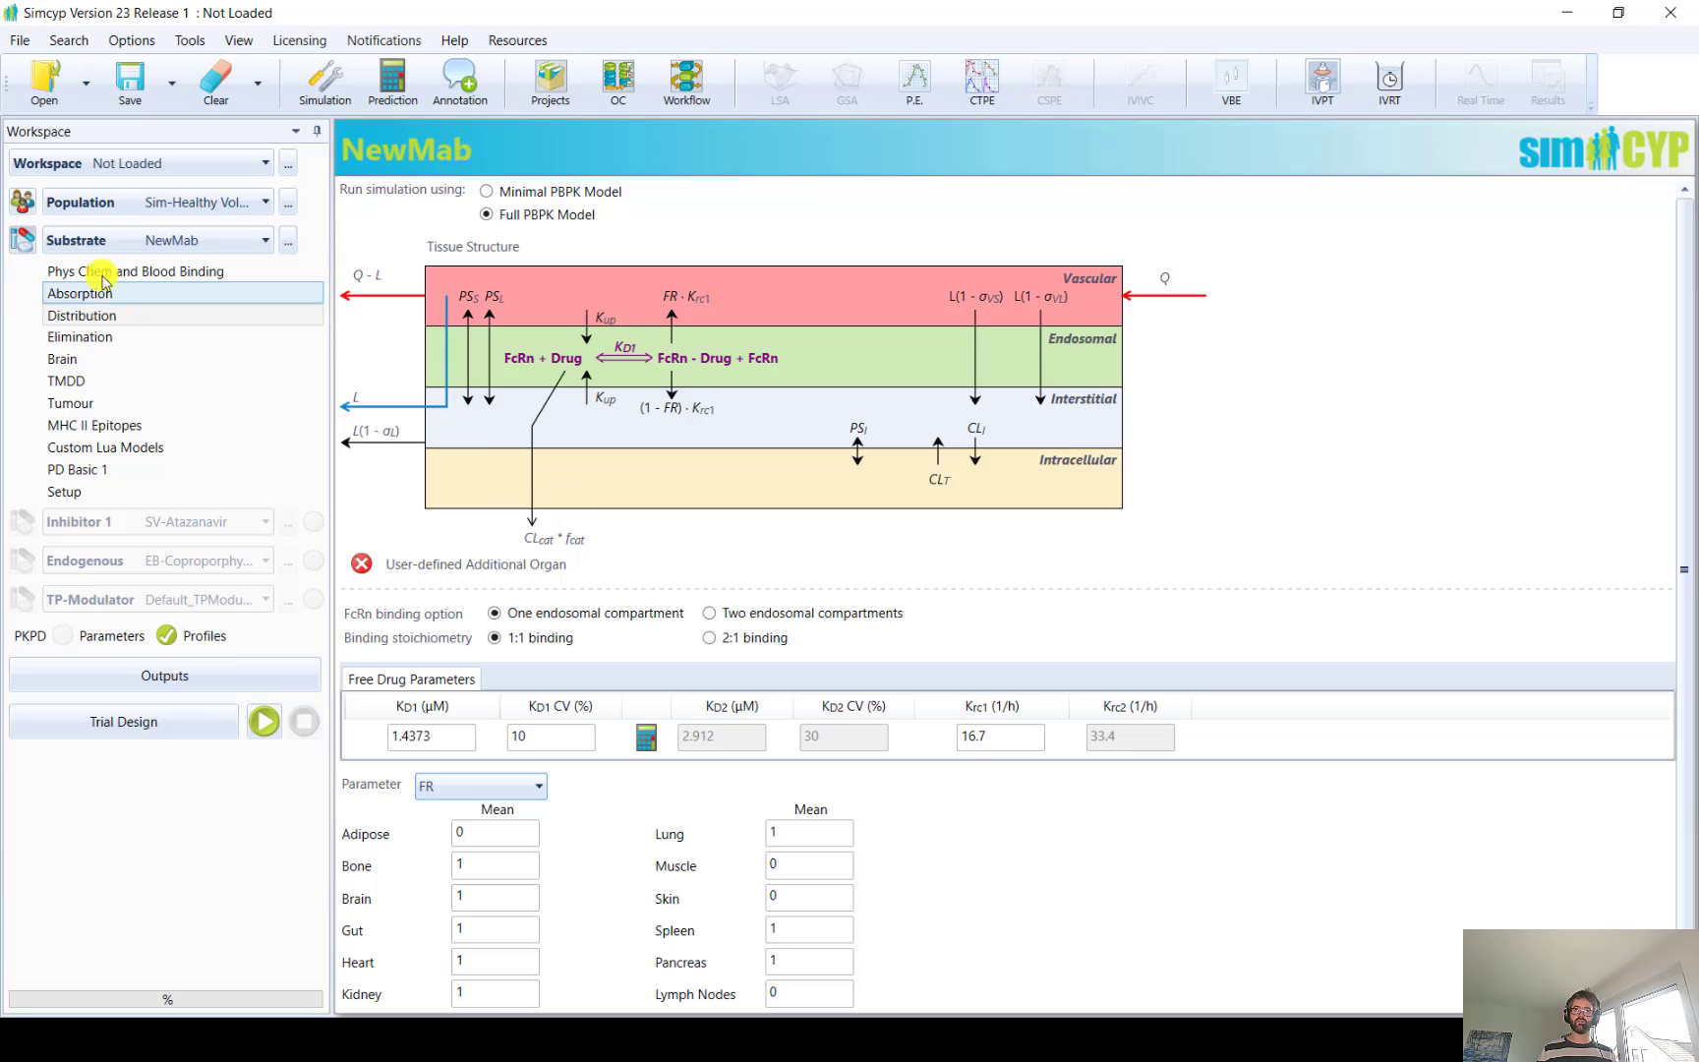
Review NewMab's elimination settings for non-specific clearance, renal filtration and tissue metabolism
{"action": "left_click", "coordinate": [63, 337]}
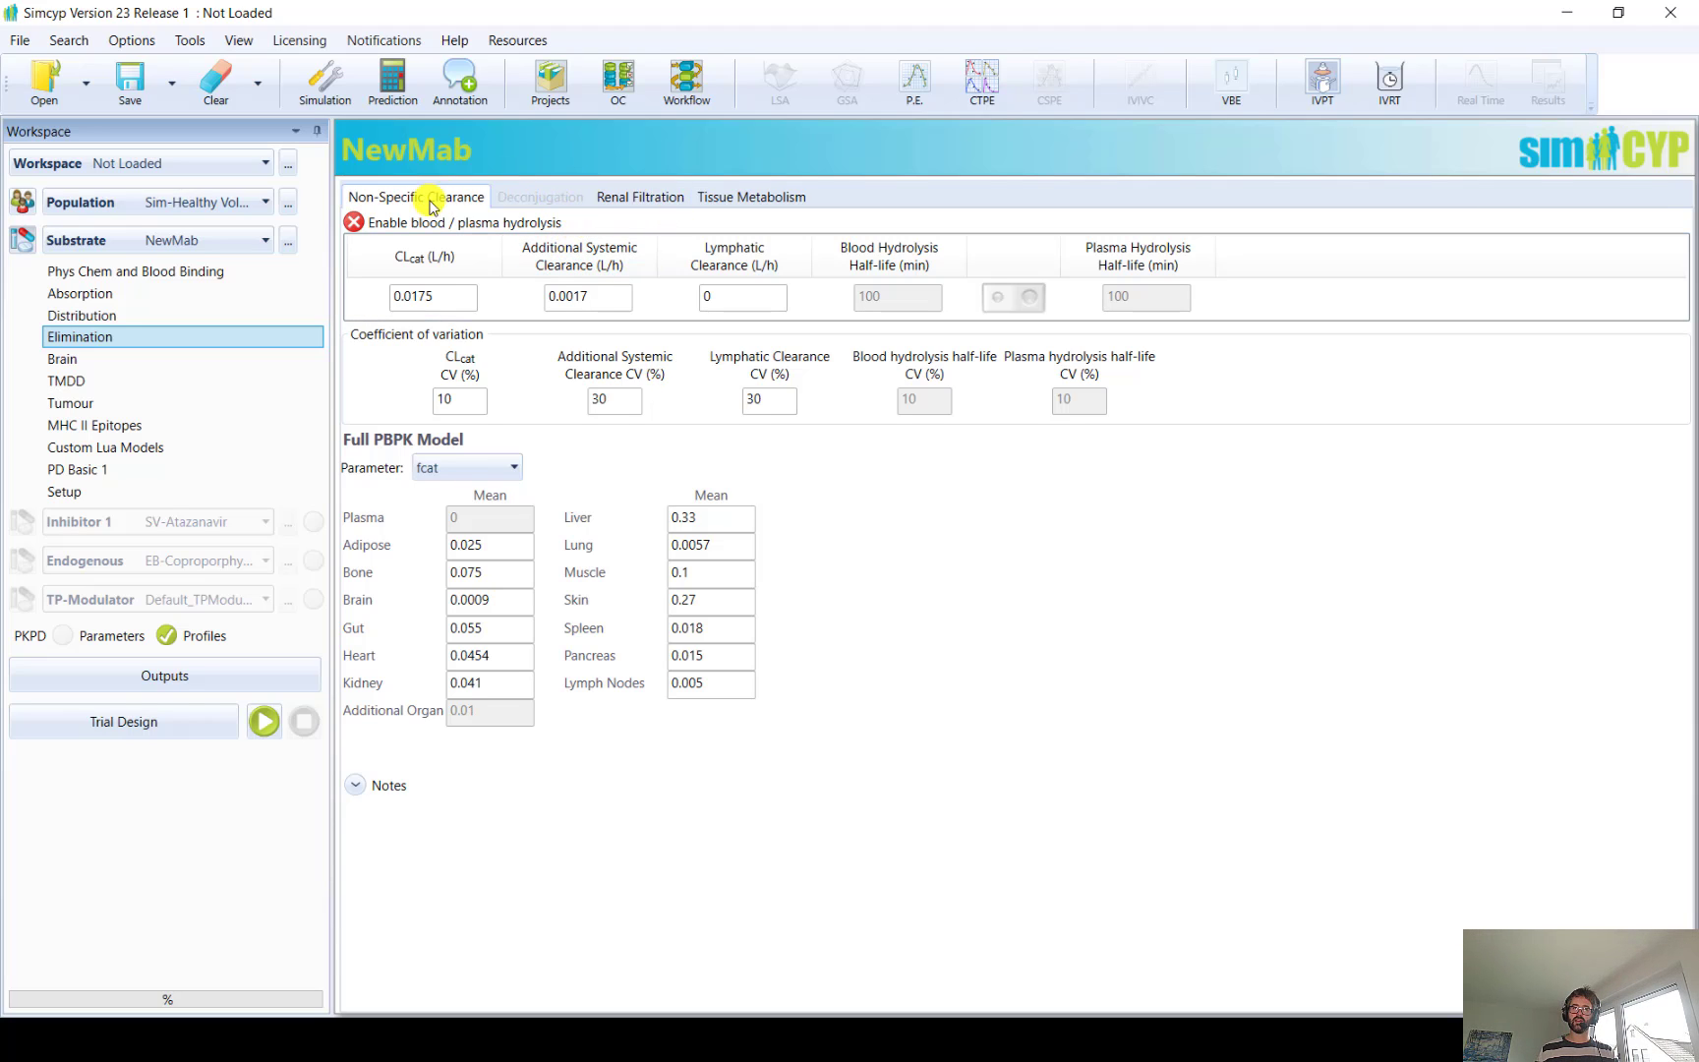
{"action": "left_click", "coordinate": [652, 197]}
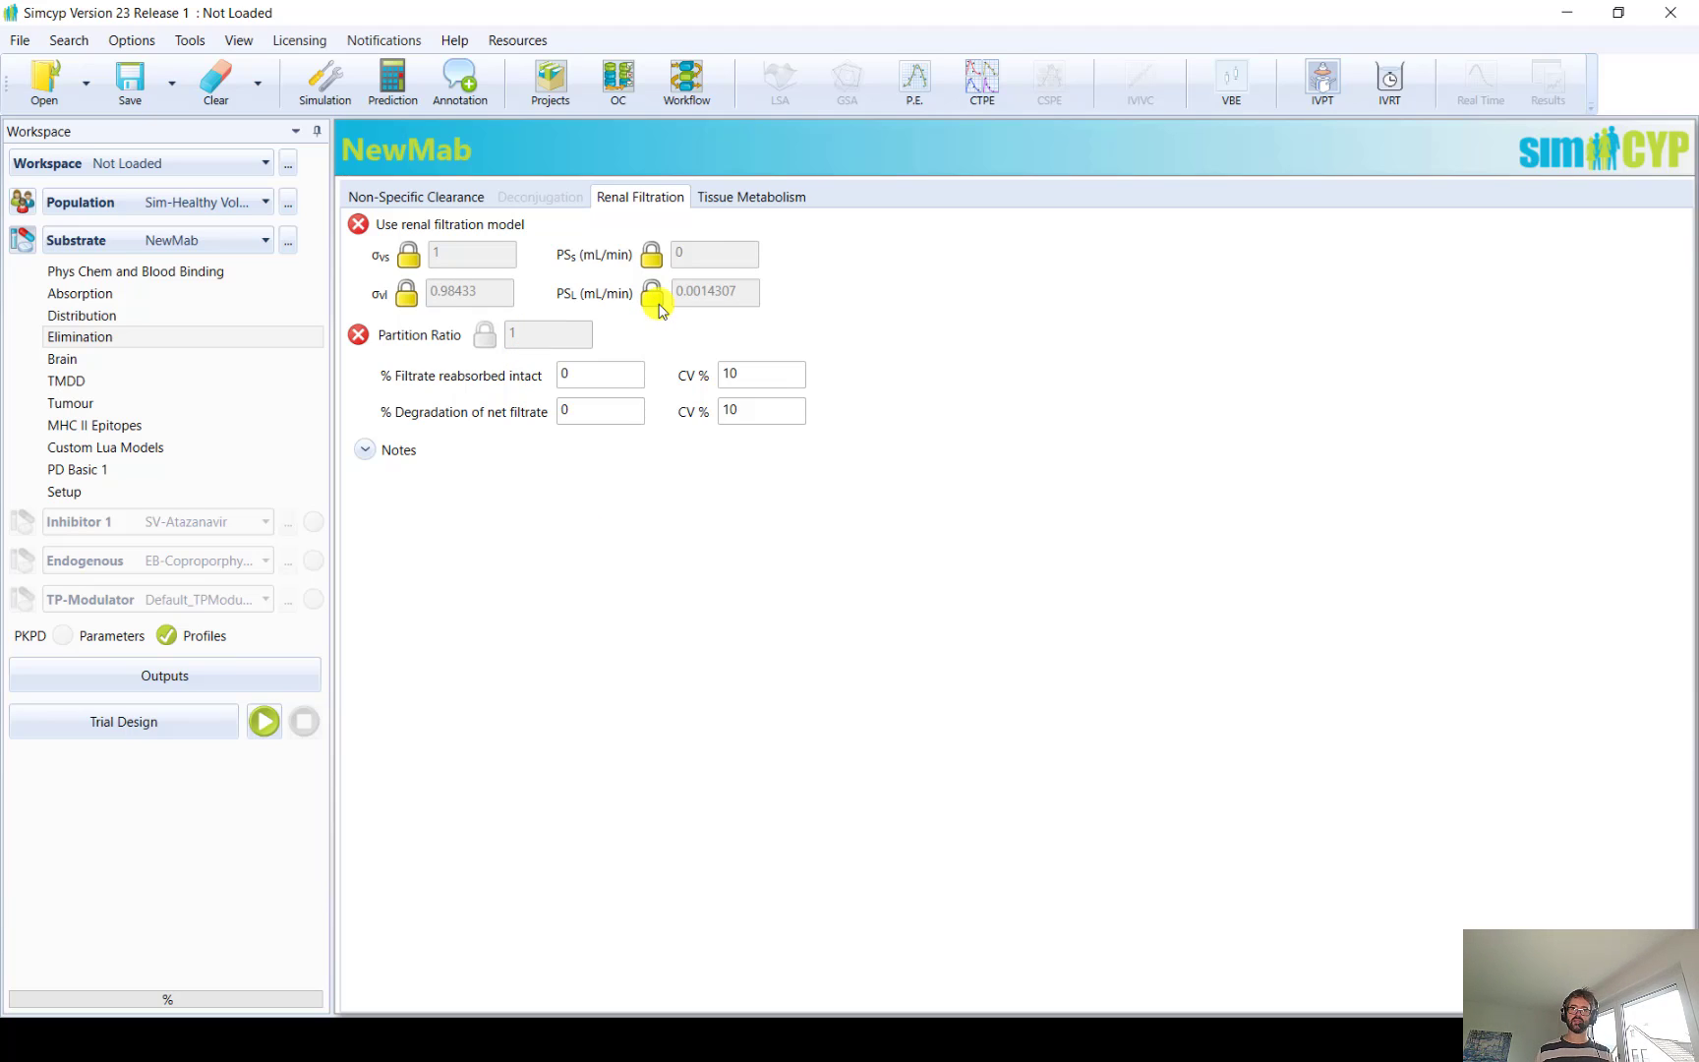
{"action": "left_click", "coordinate": [798, 202]}
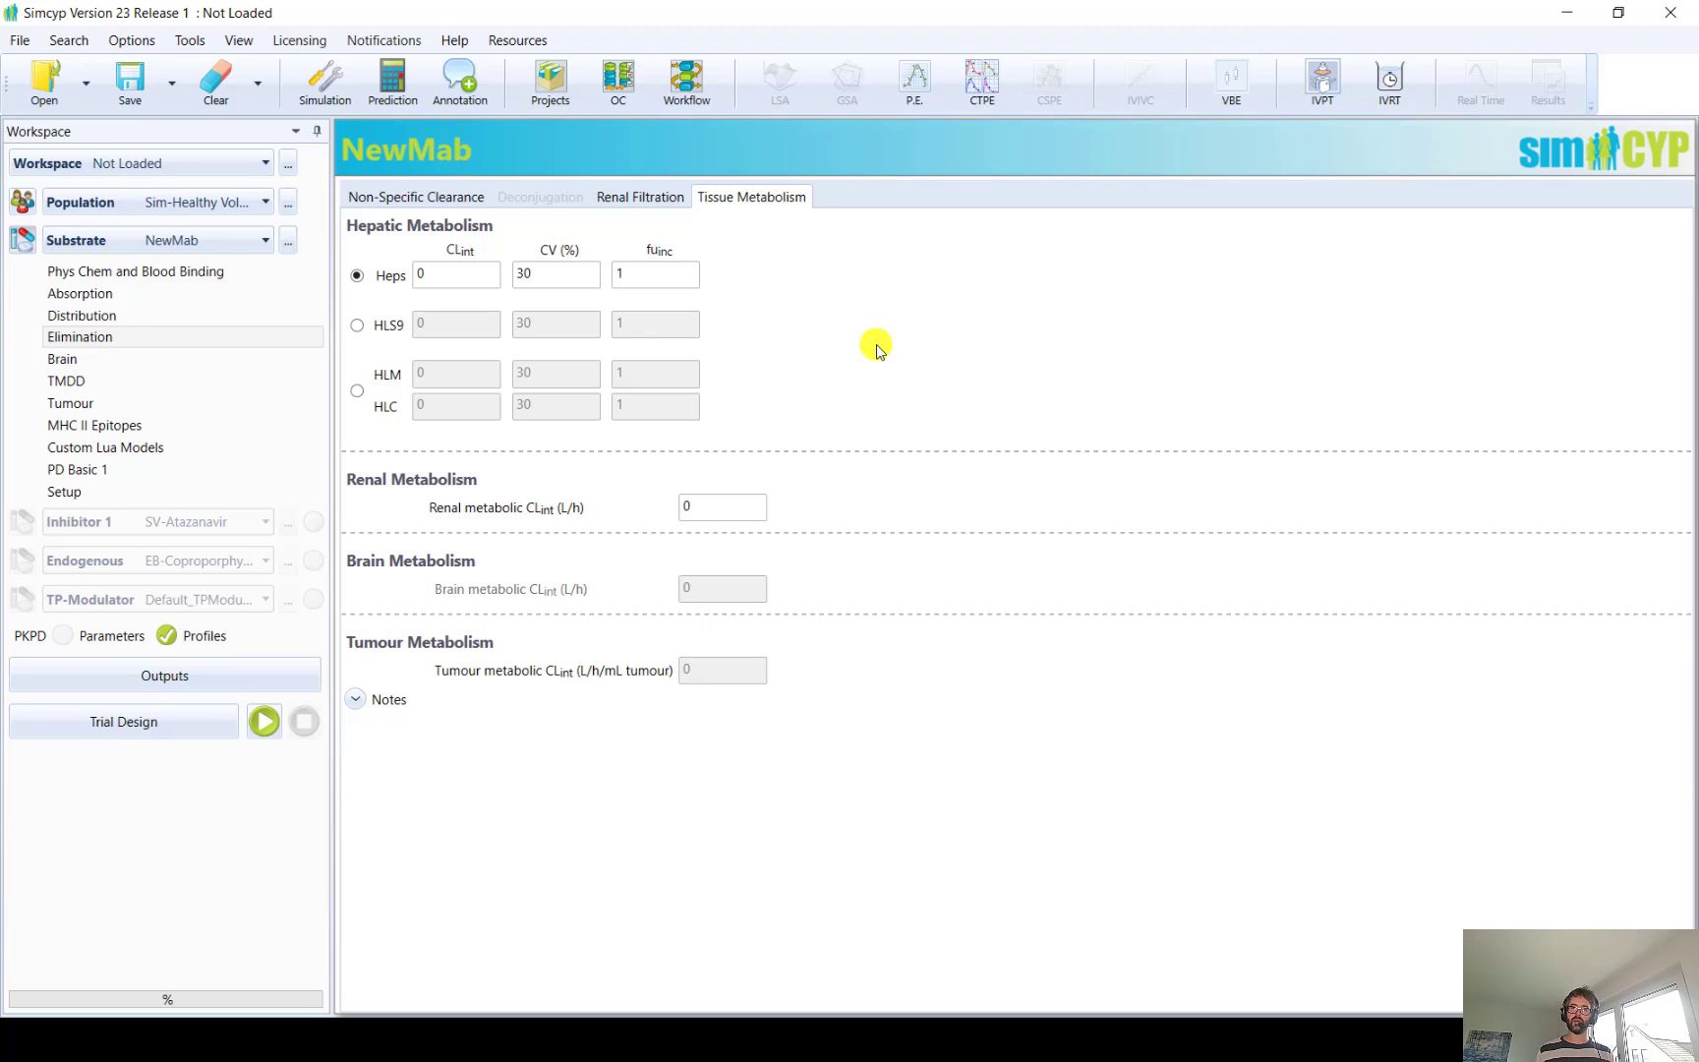
{"action": "left_click", "coordinate": [452, 198]}
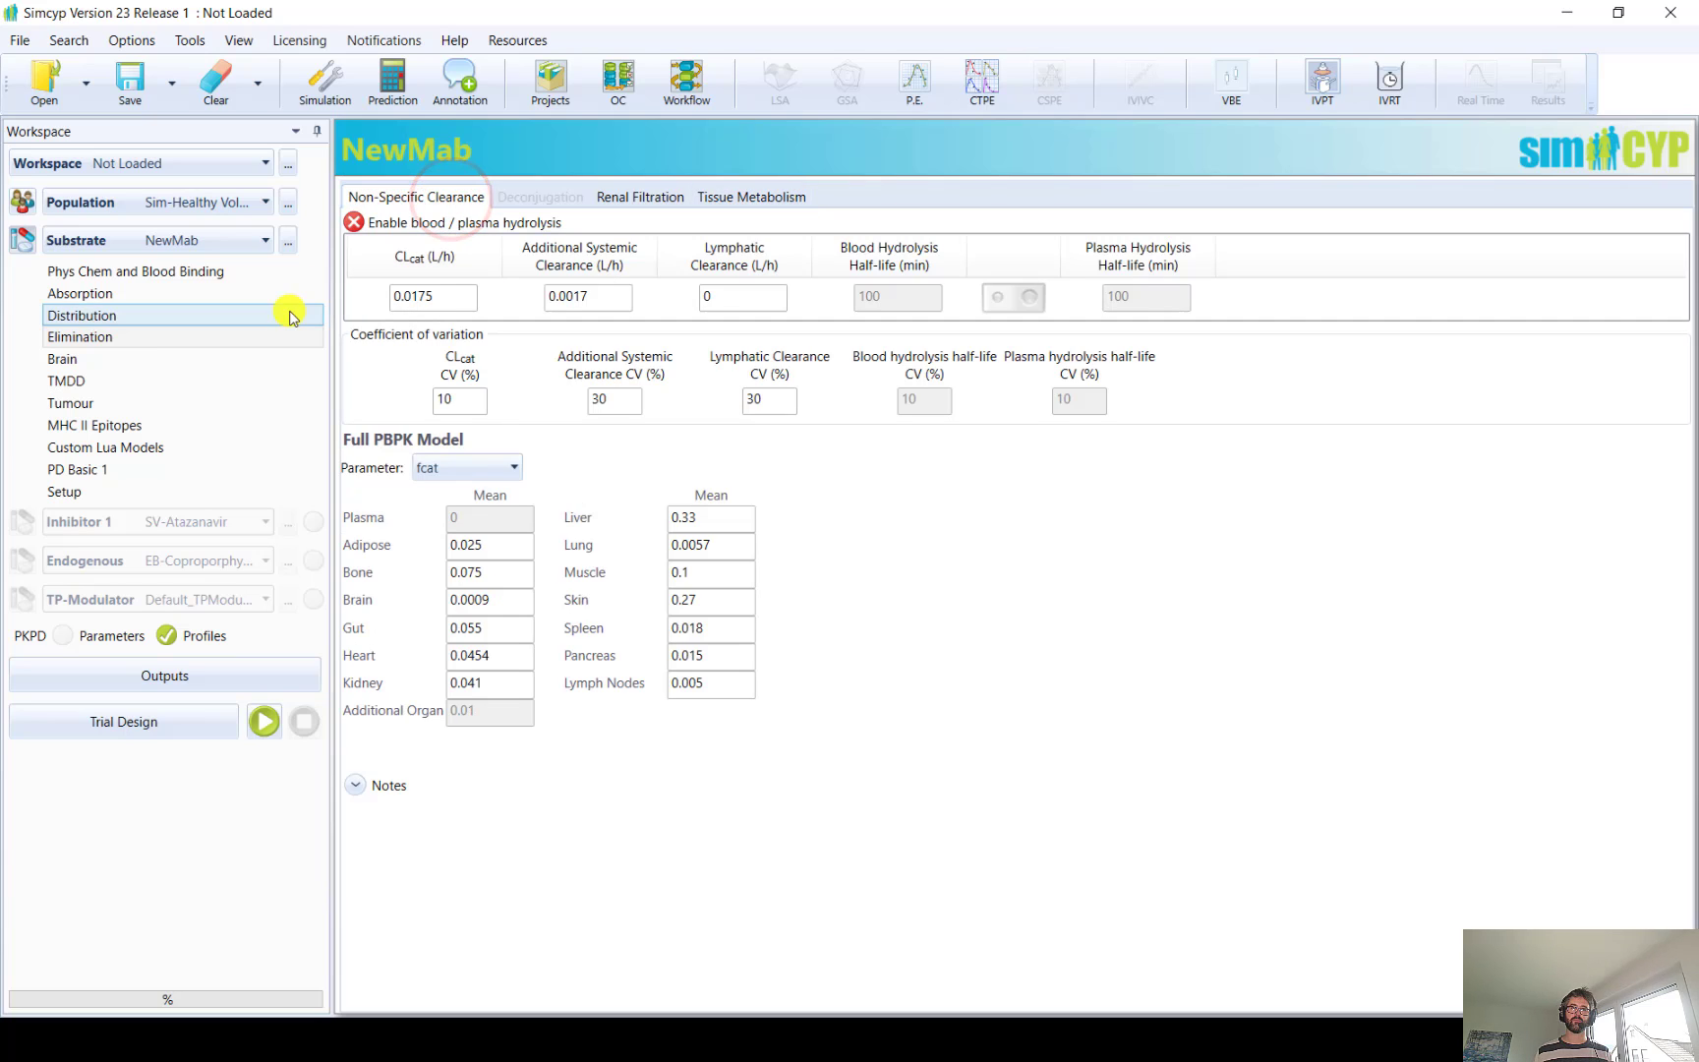
Enable the Target Mediated Drug Disposition model for NewMab and add Target 9 with expression in the liver
{"action": "left_click", "coordinate": [59, 382]}
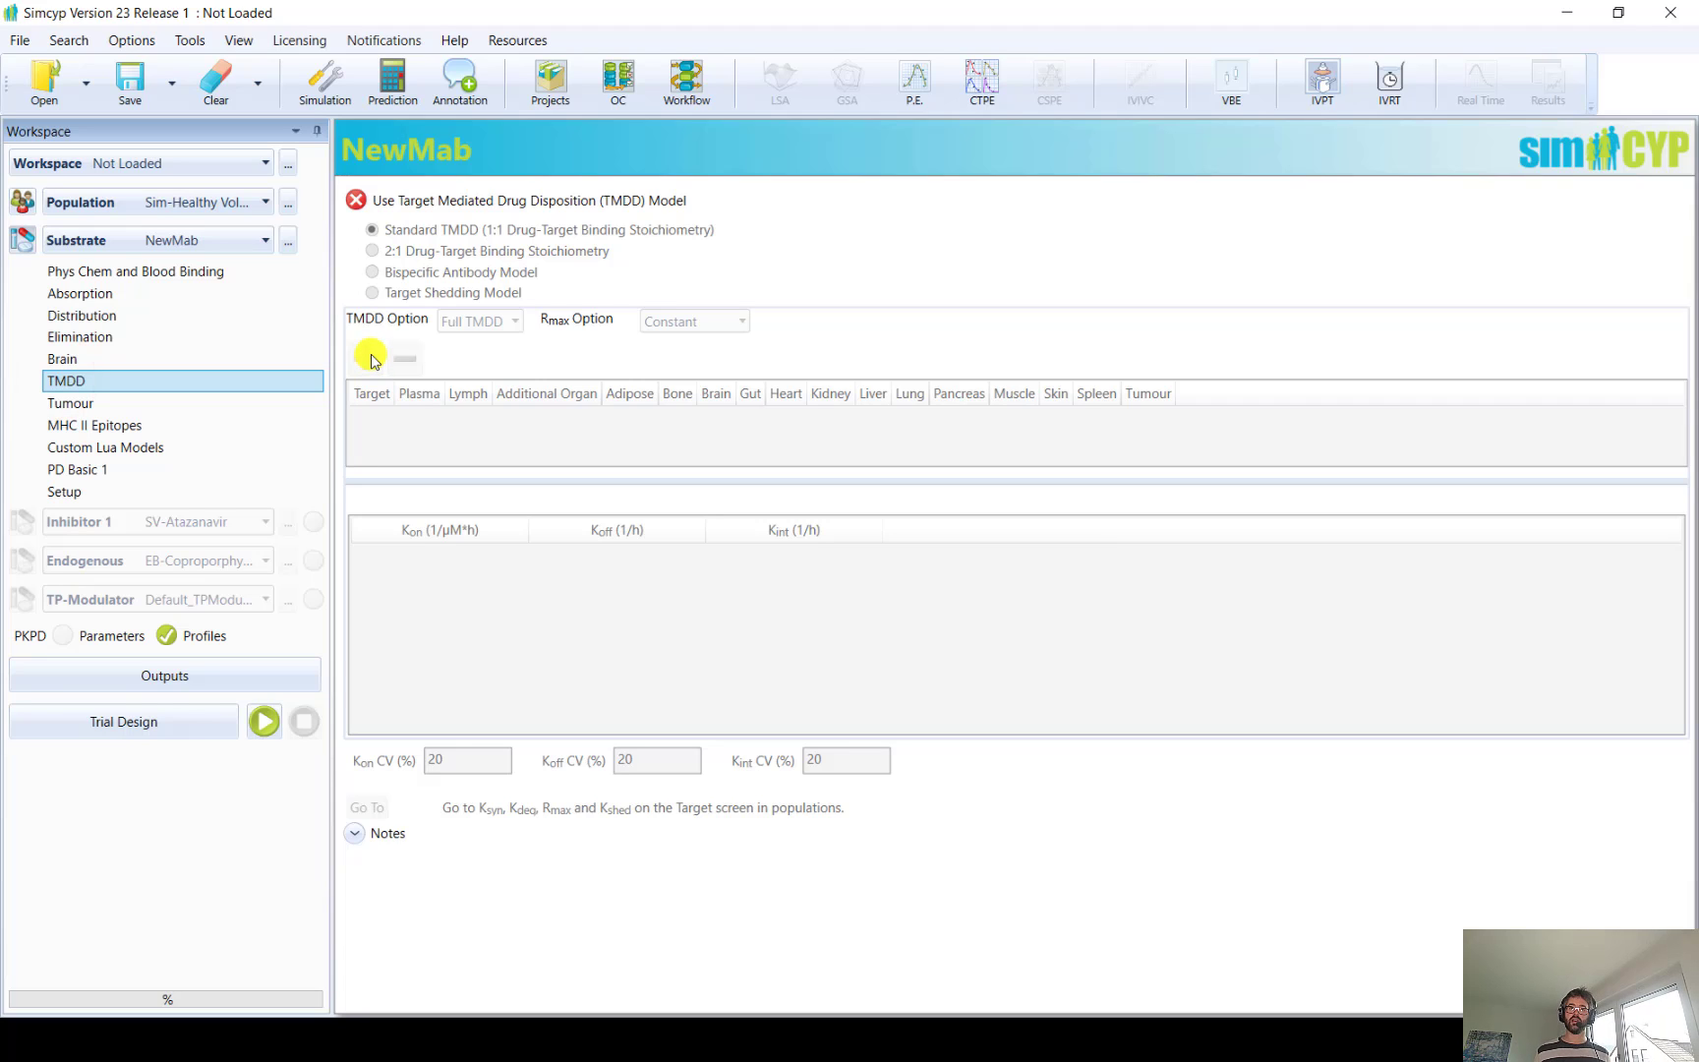
{"action": "left_click", "coordinate": [353, 204]}
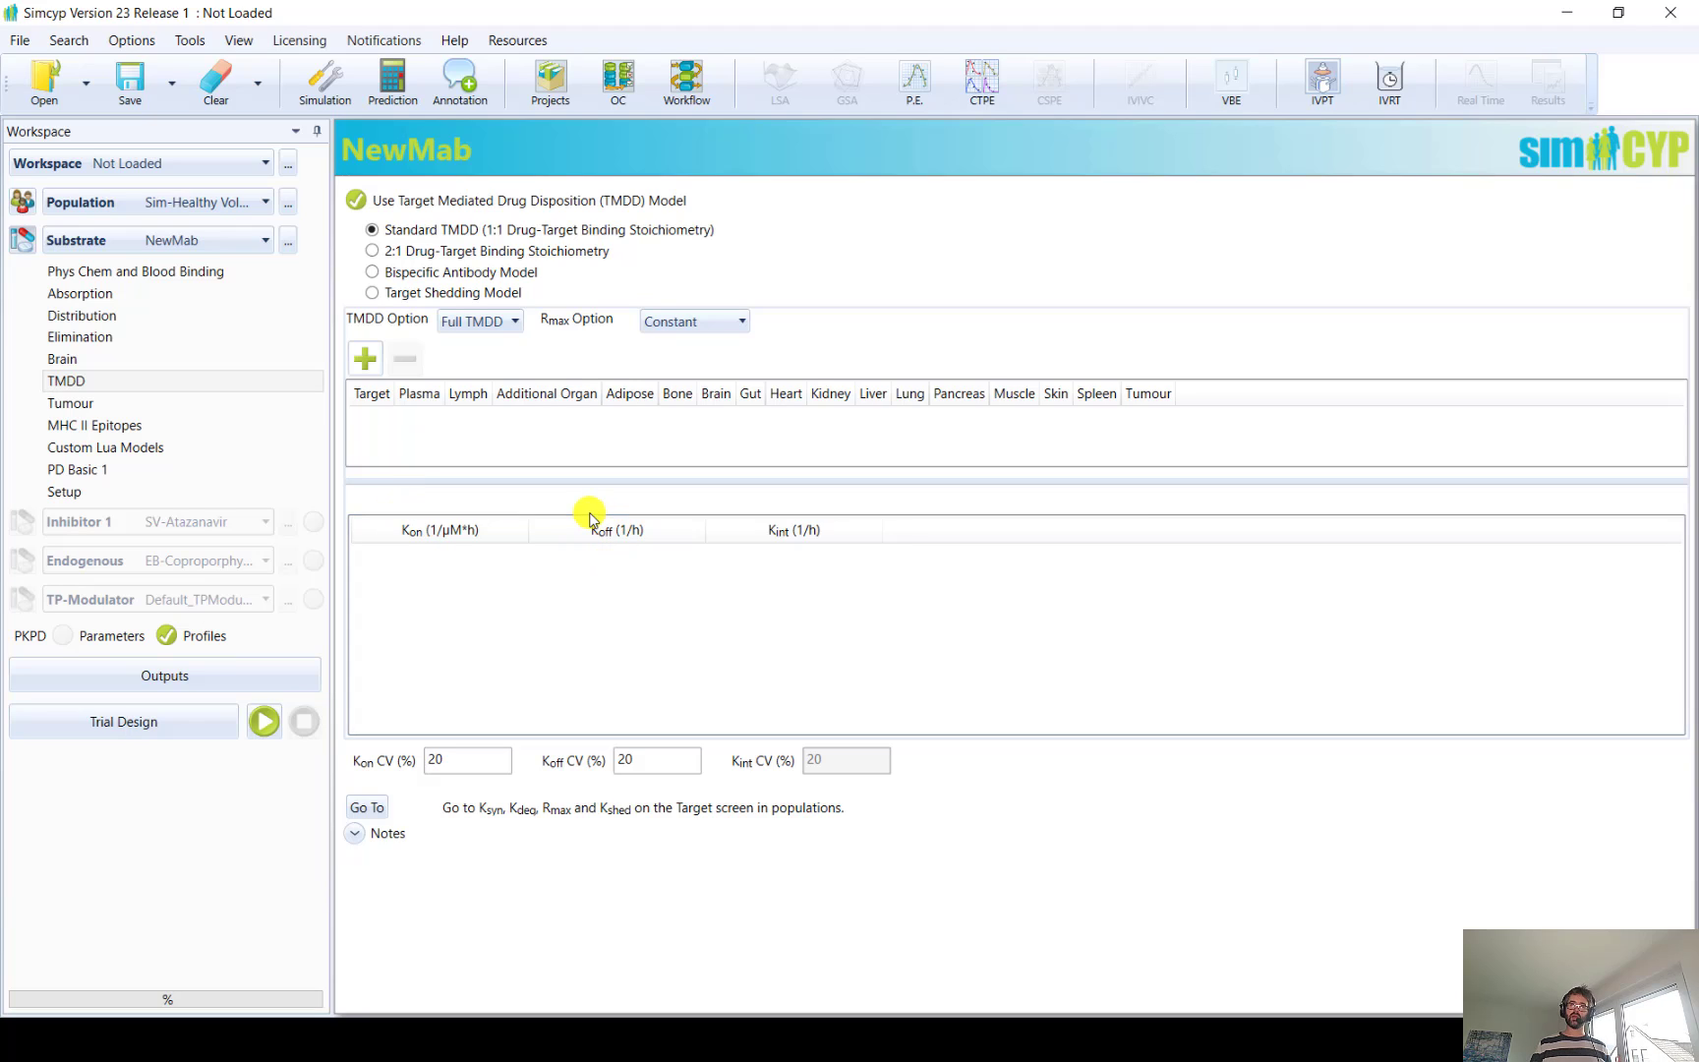
{"action": "left_click", "coordinate": [372, 360]}
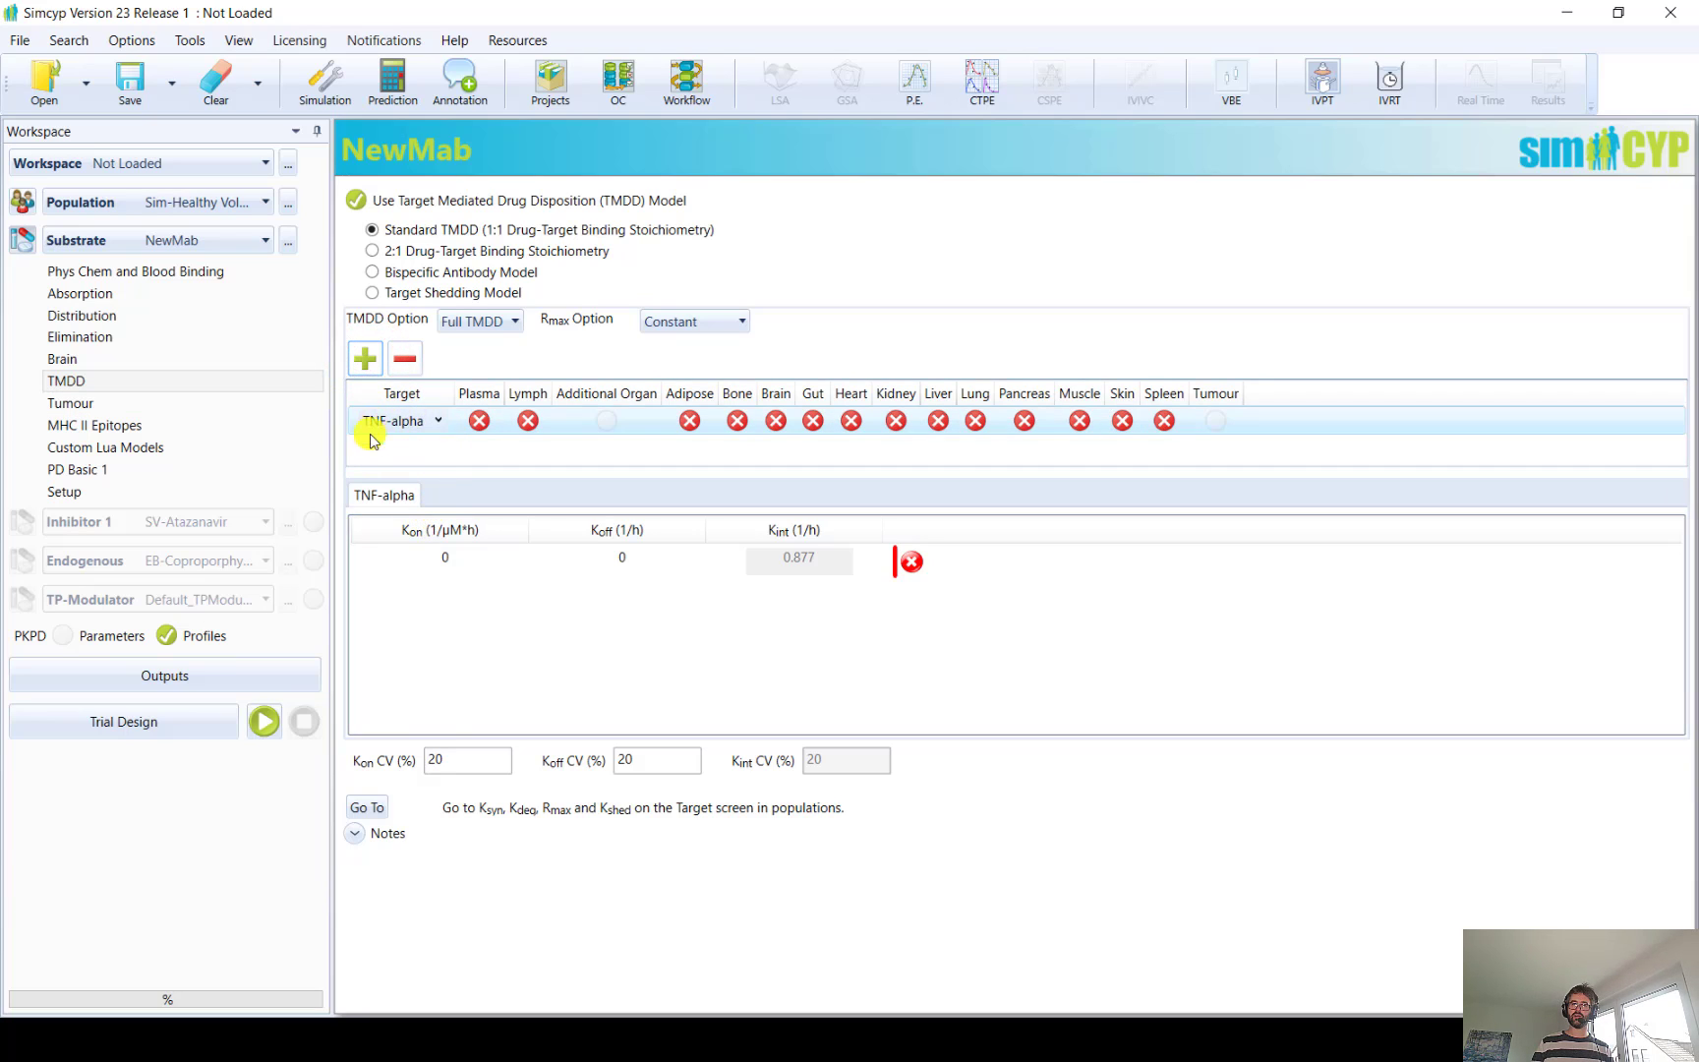
{"action": "left_click", "coordinate": [428, 423]}
{"action": "left_click_drag", "start_coordinate": [435, 474], "coordinate": [436, 668]}
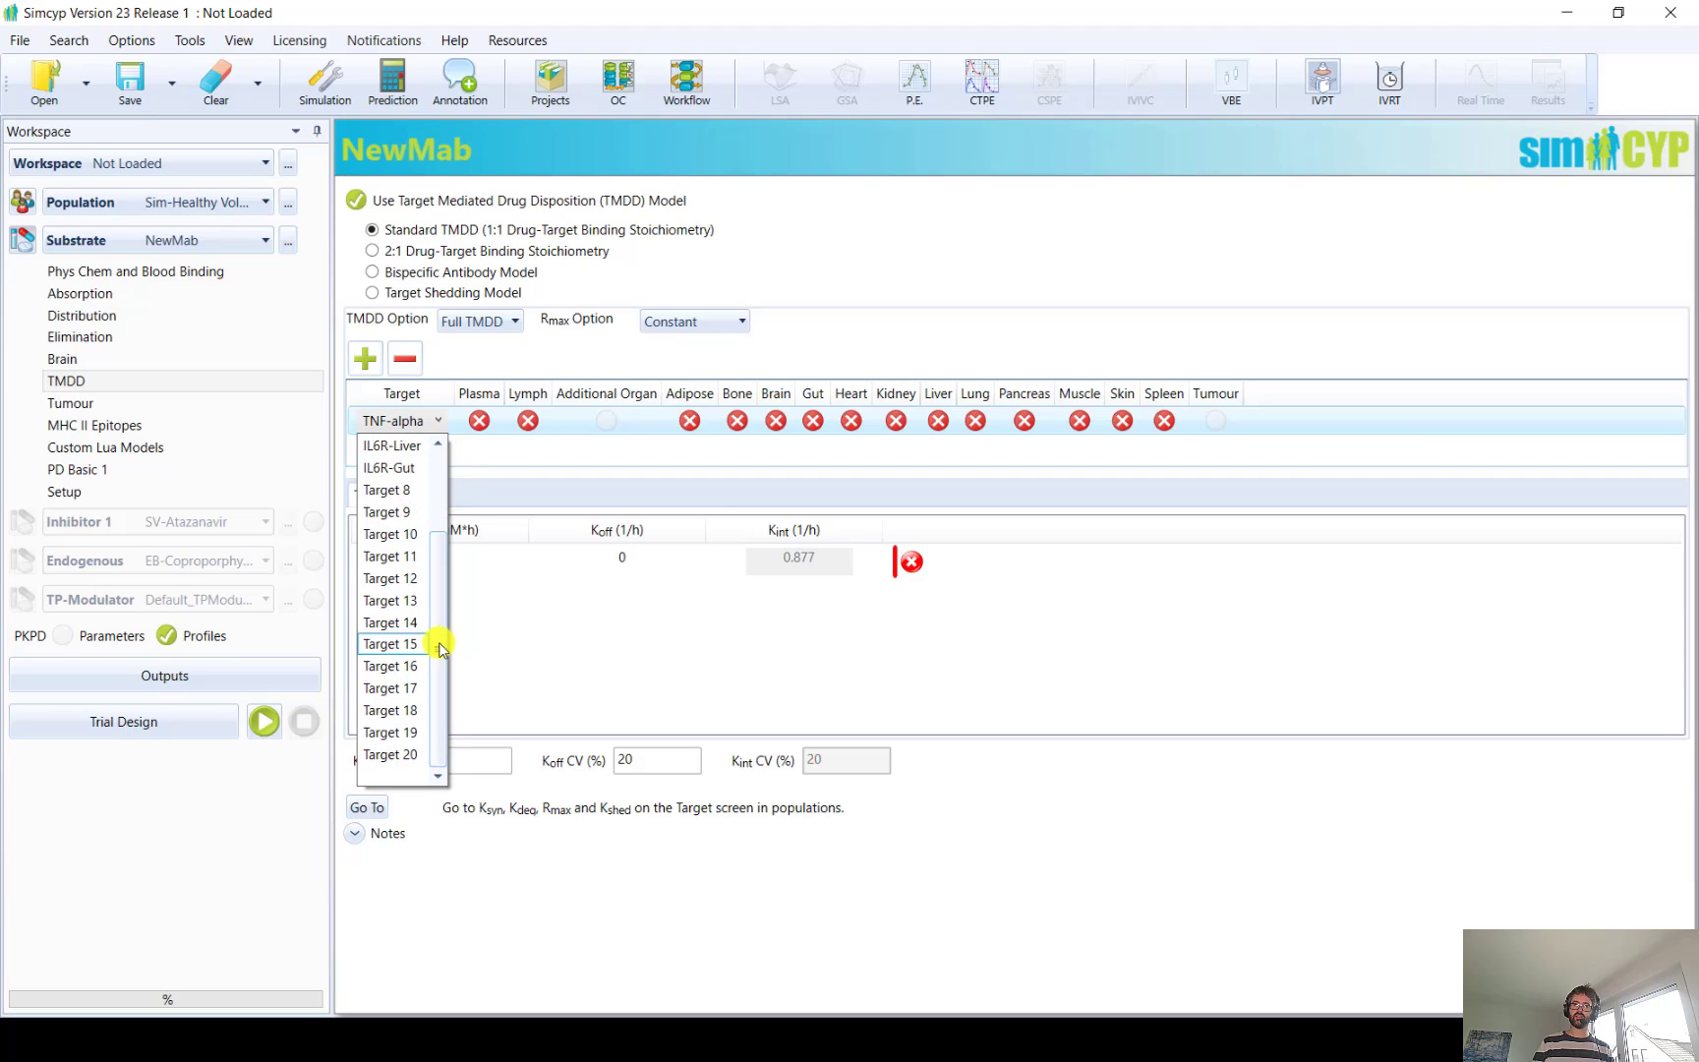
{"action": "scroll", "coordinate": [440, 649], "scroll_direction": "up", "scroll_amount": 2}
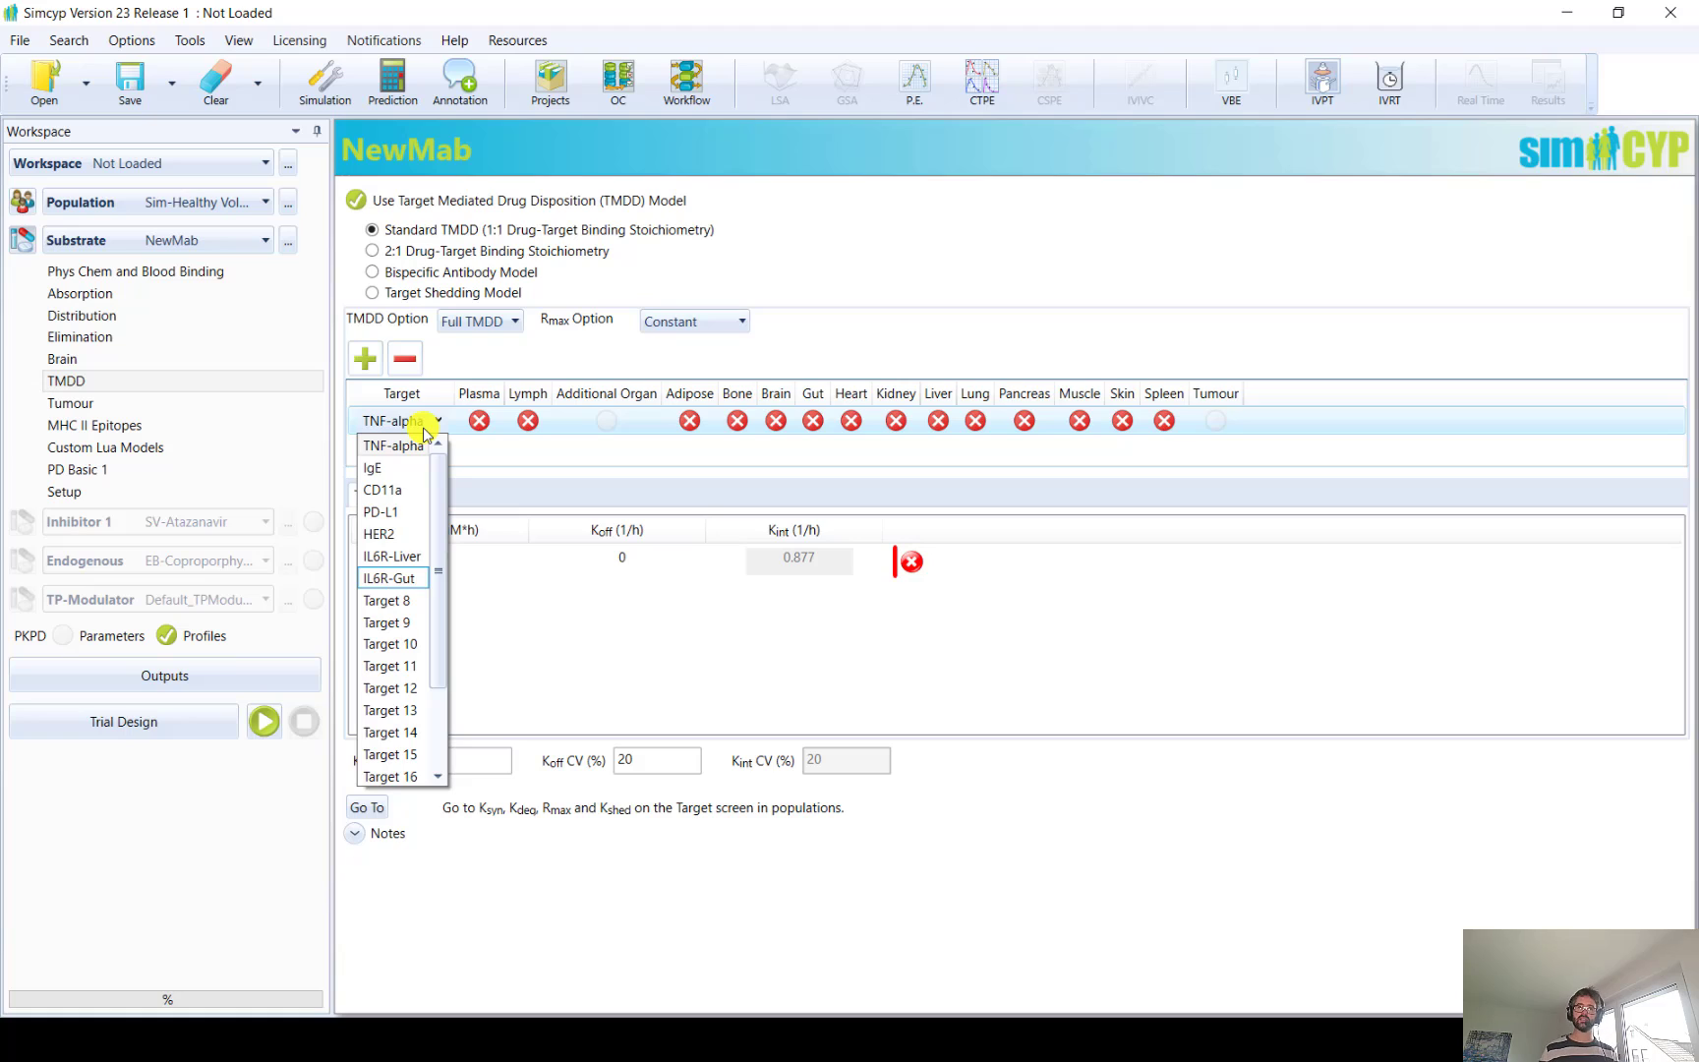
{"action": "left_click", "coordinate": [377, 625]}
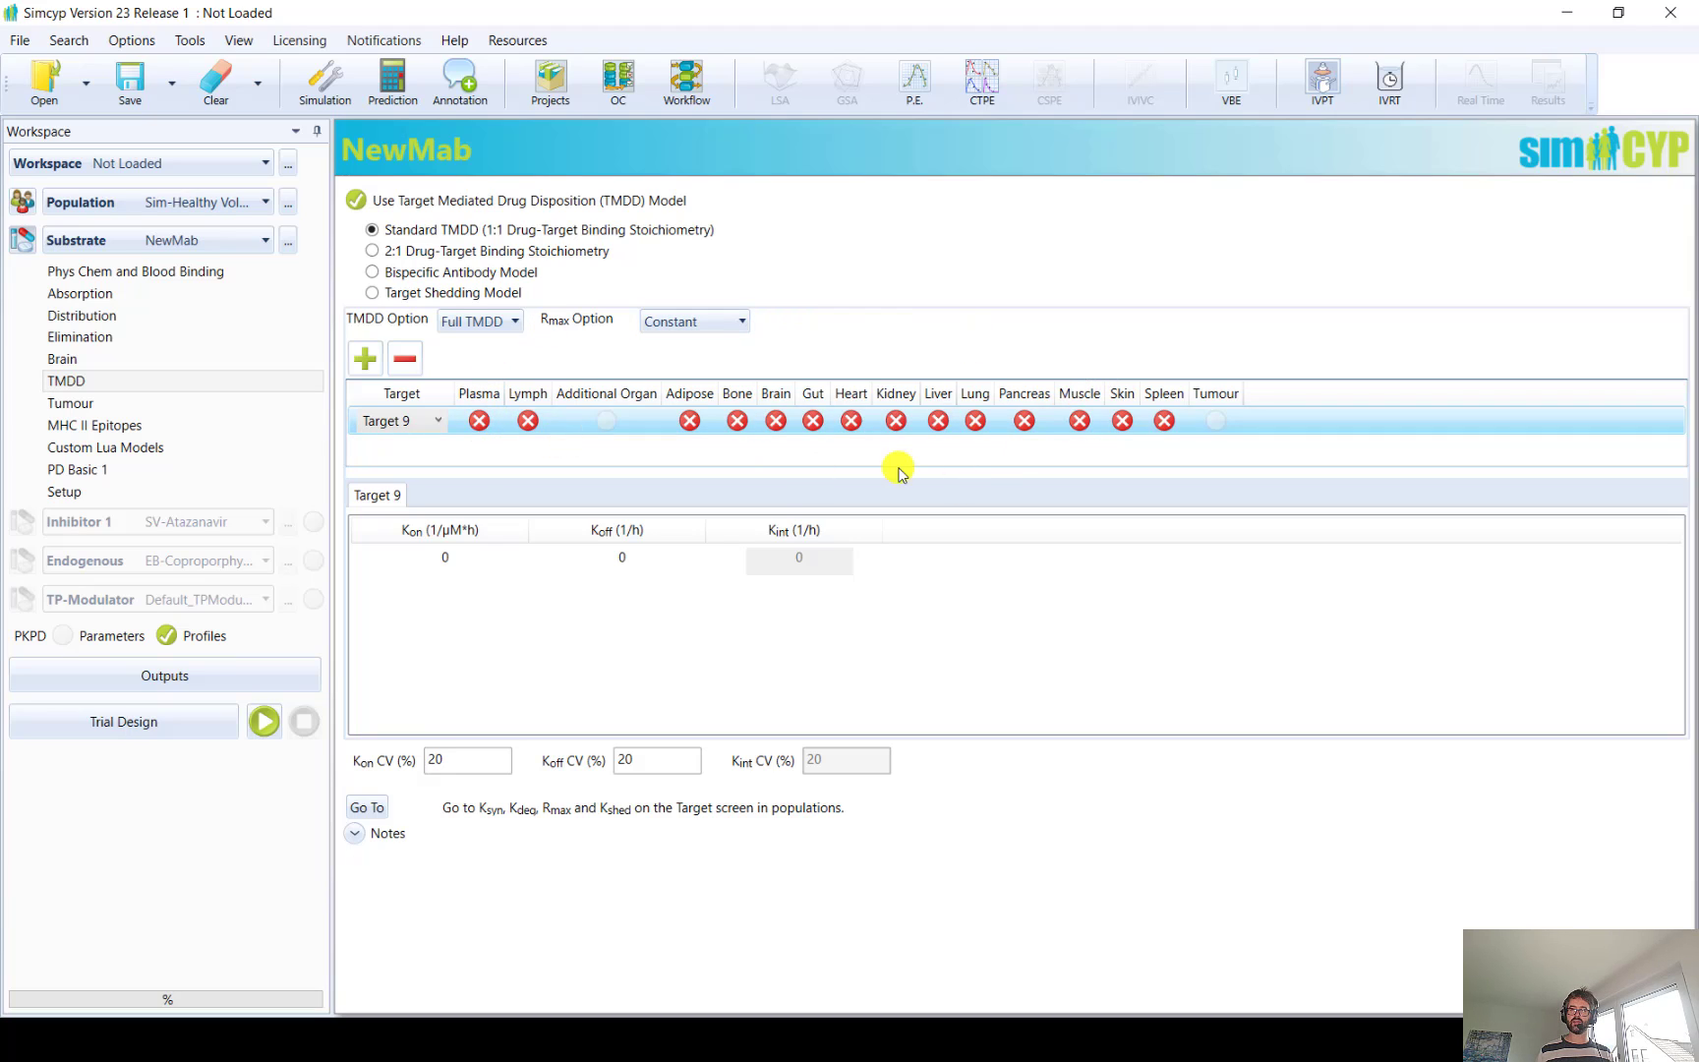
{"action": "left_click", "coordinate": [939, 421]}
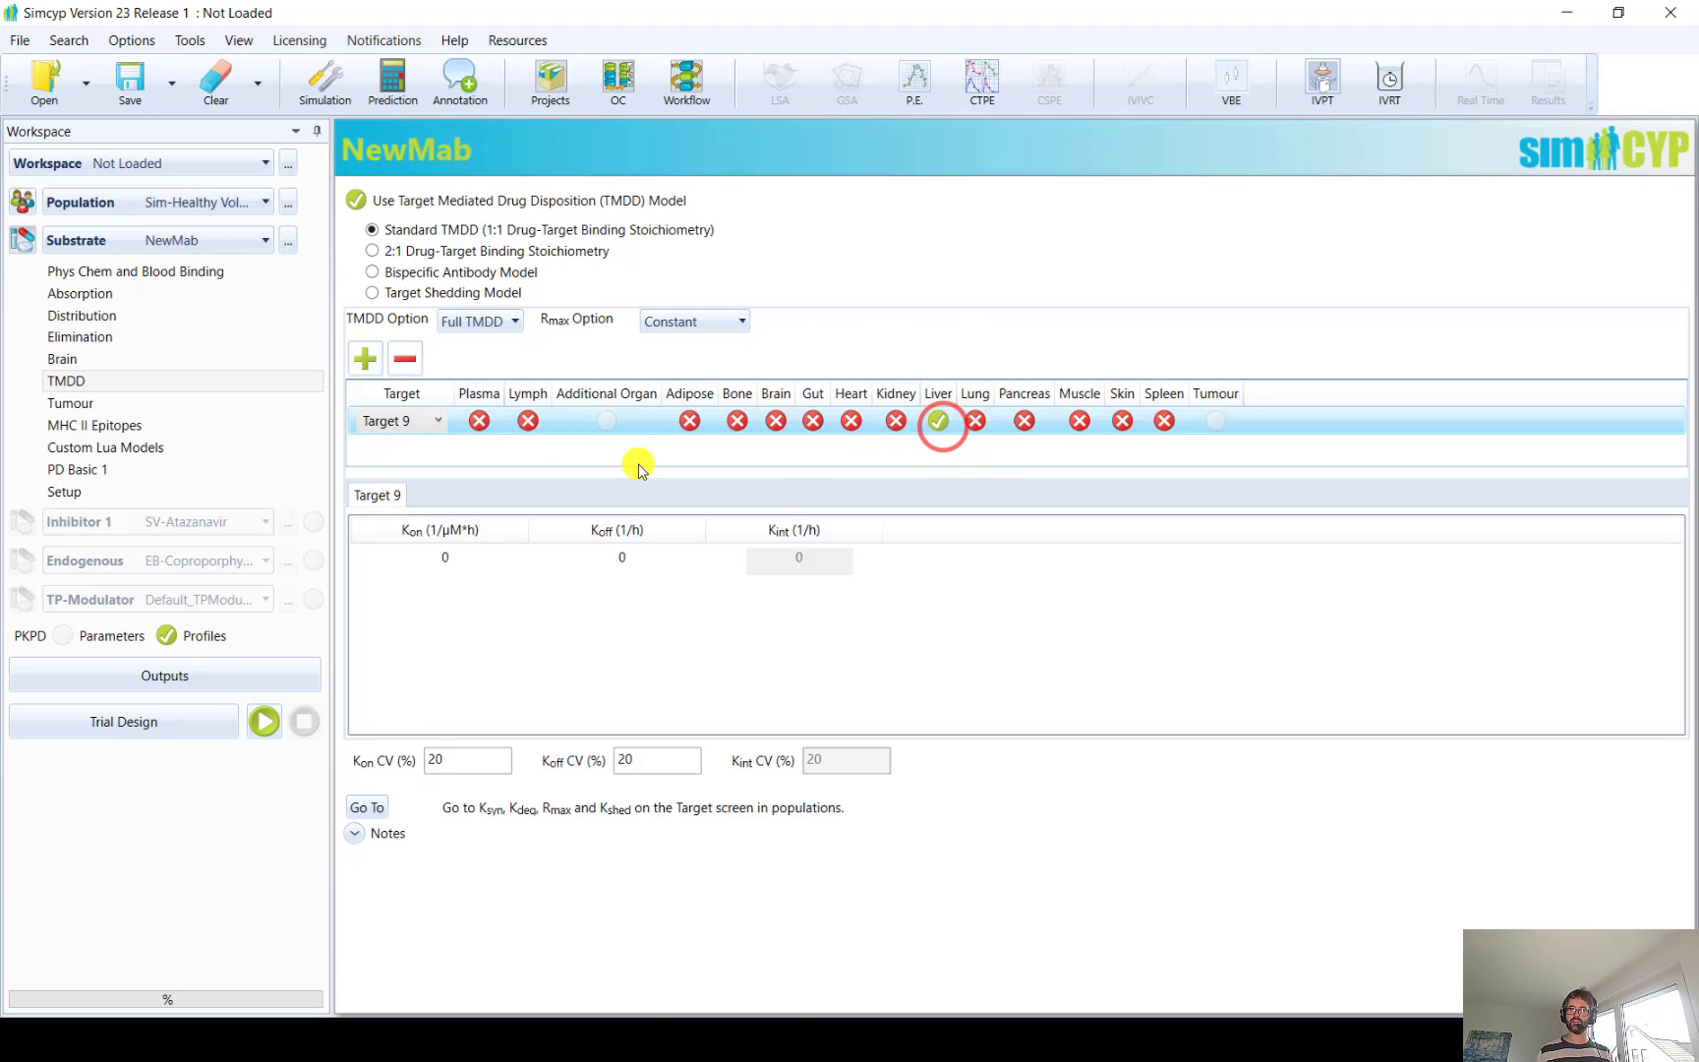
{"action": "left_click", "coordinate": [920, 421]}
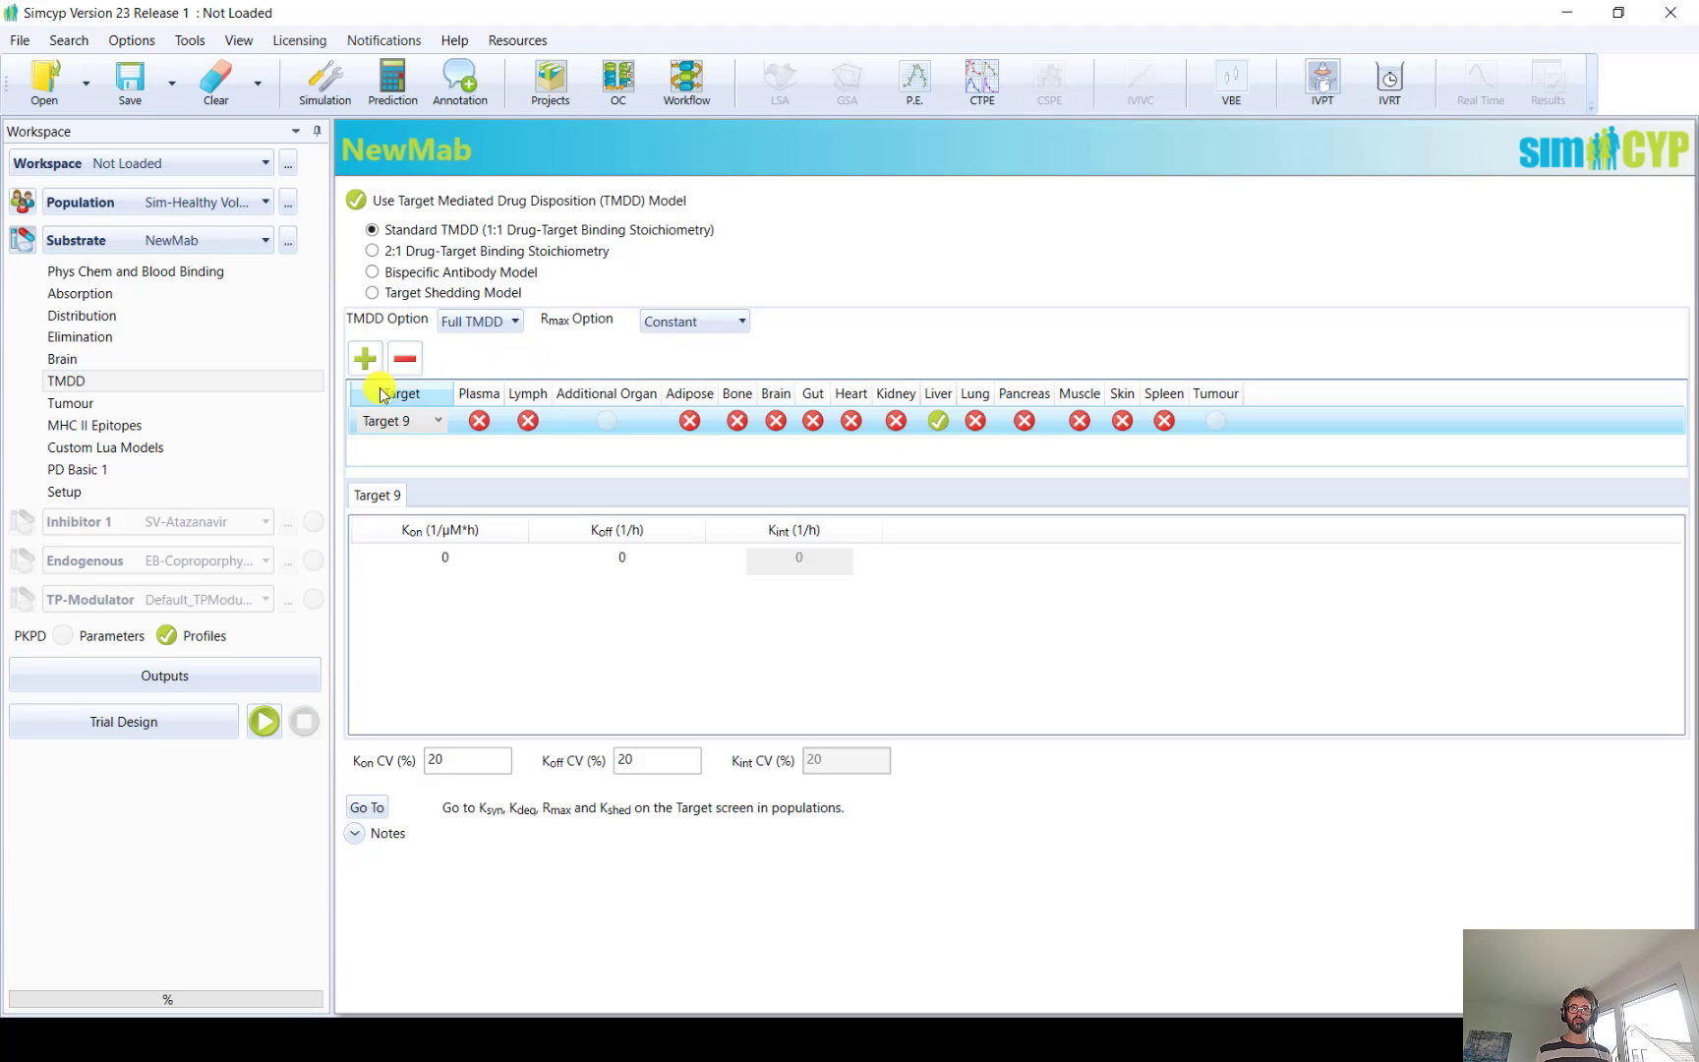
Add Target 10 to the TMDD model with expression in the kidney, and check both targets' binding parameters
{"action": "left_click", "coordinate": [364, 358]}
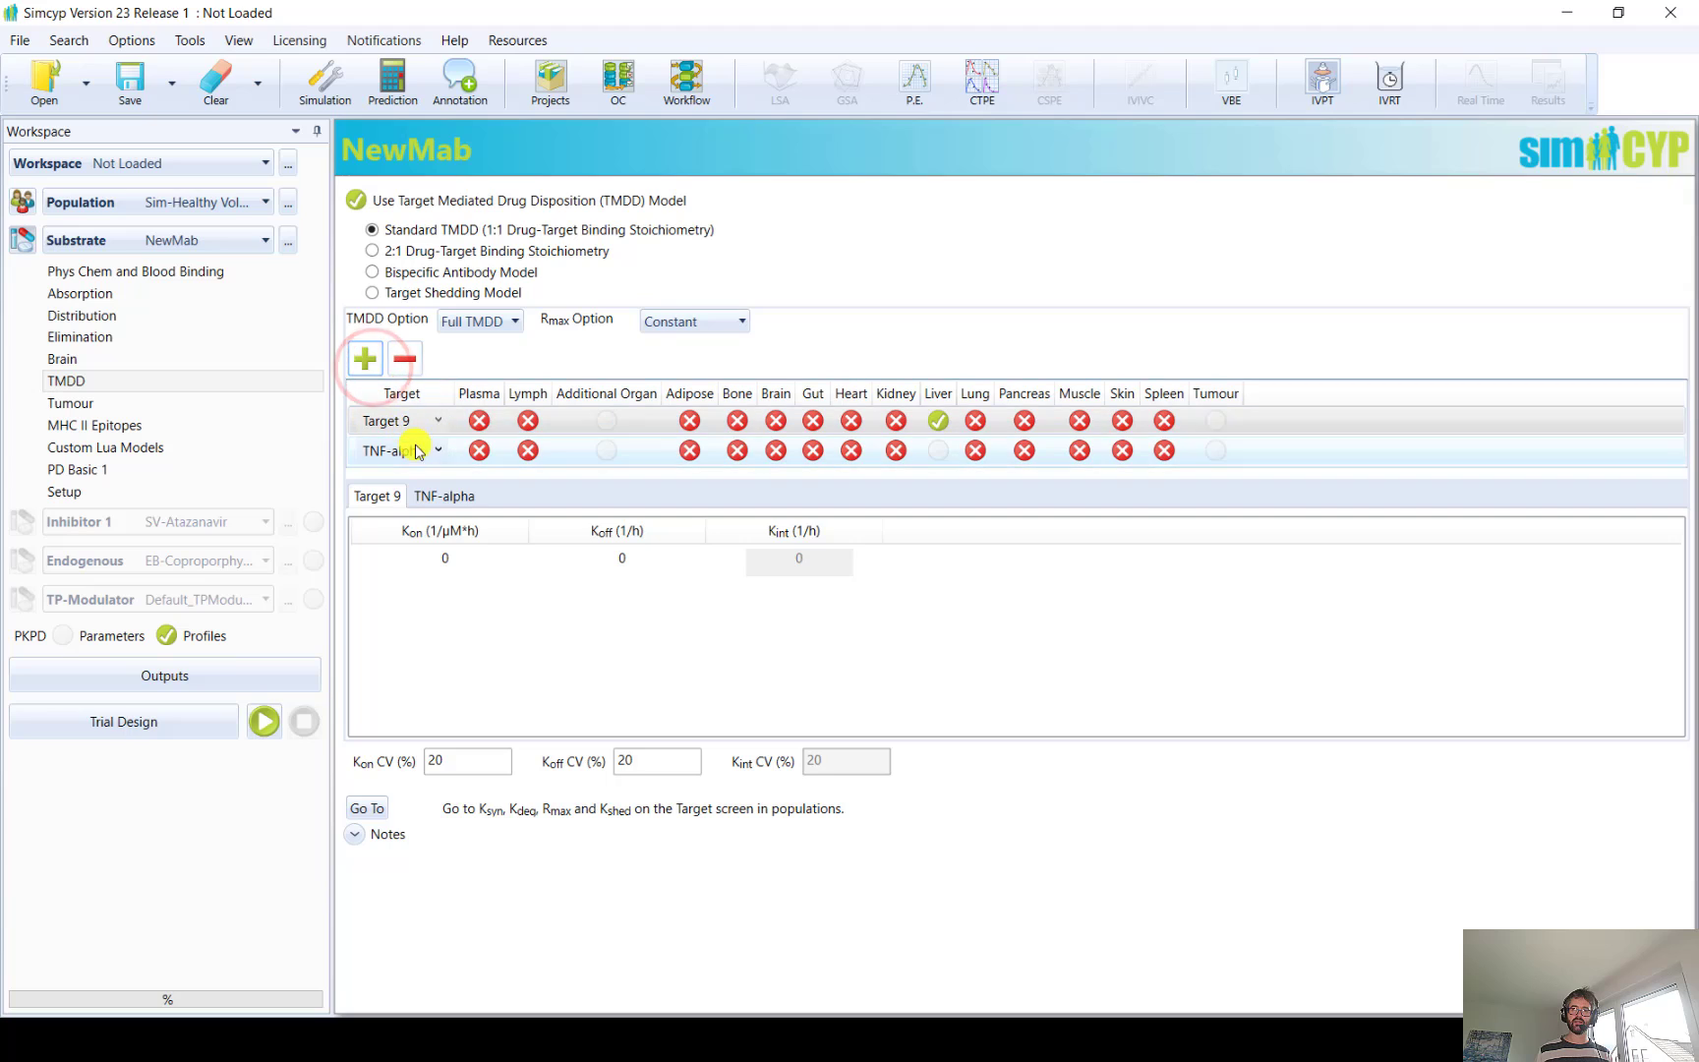
{"action": "left_click", "coordinate": [416, 452]}
{"action": "left_click", "coordinate": [426, 654]}
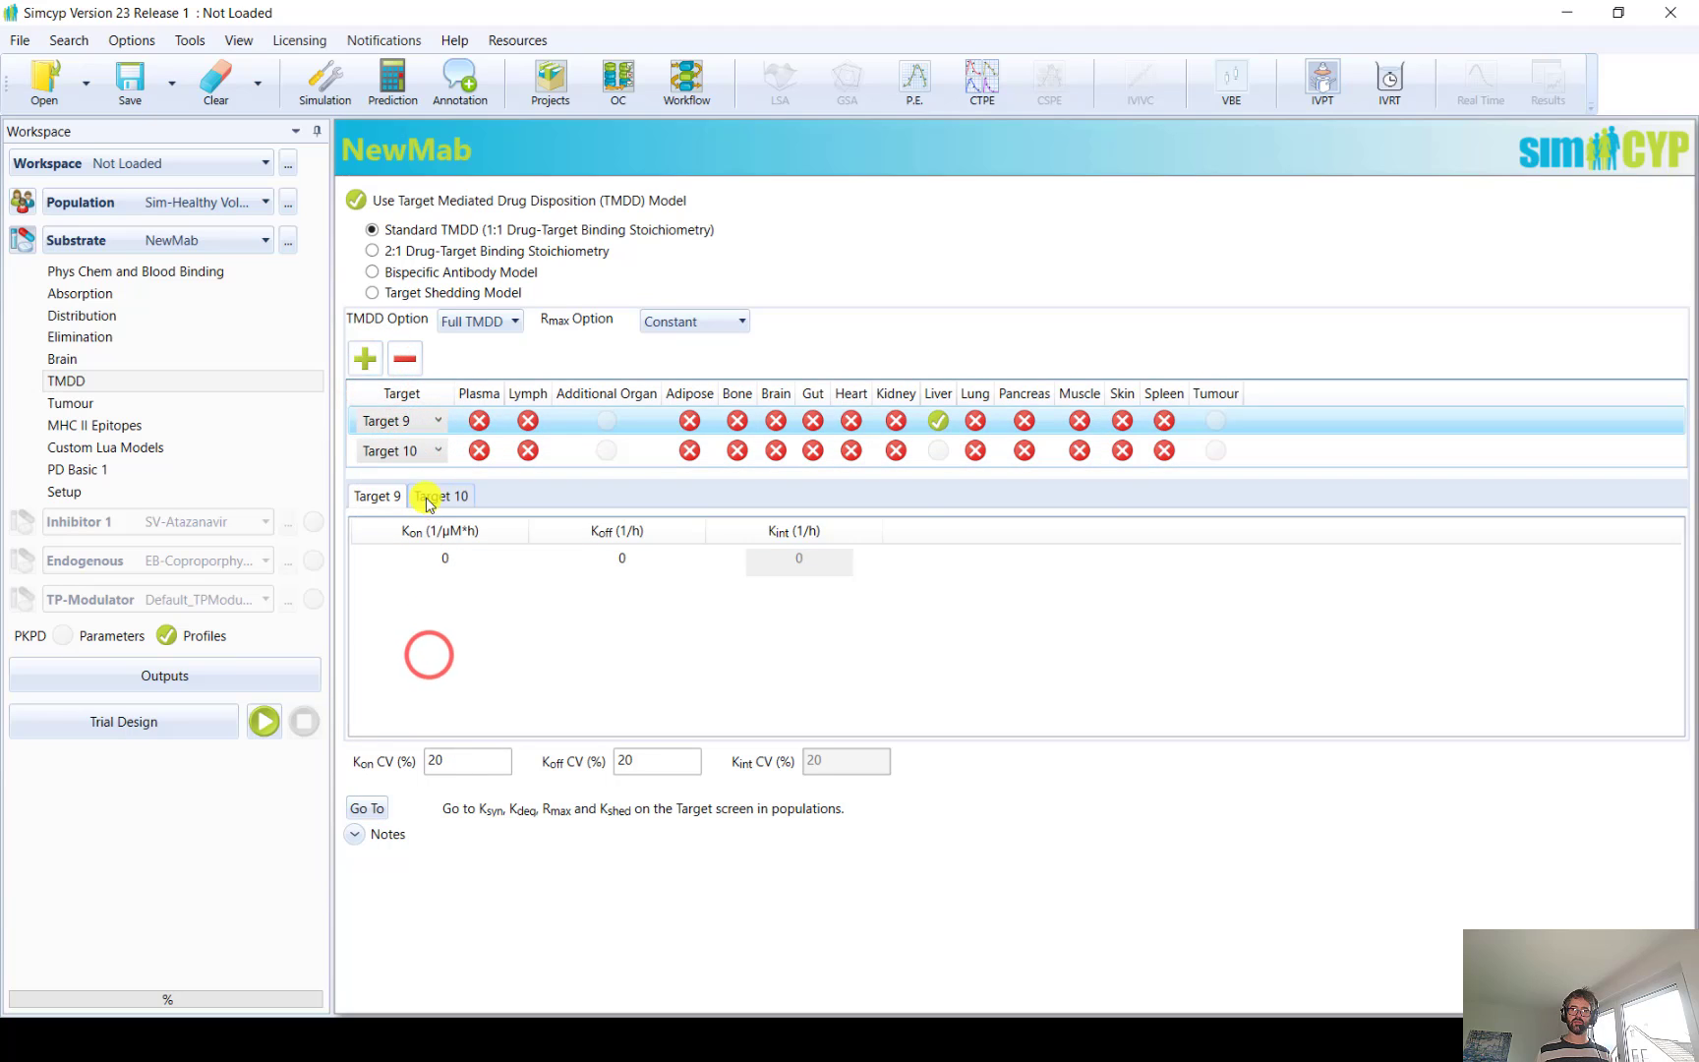
{"action": "left_click", "coordinate": [896, 453]}
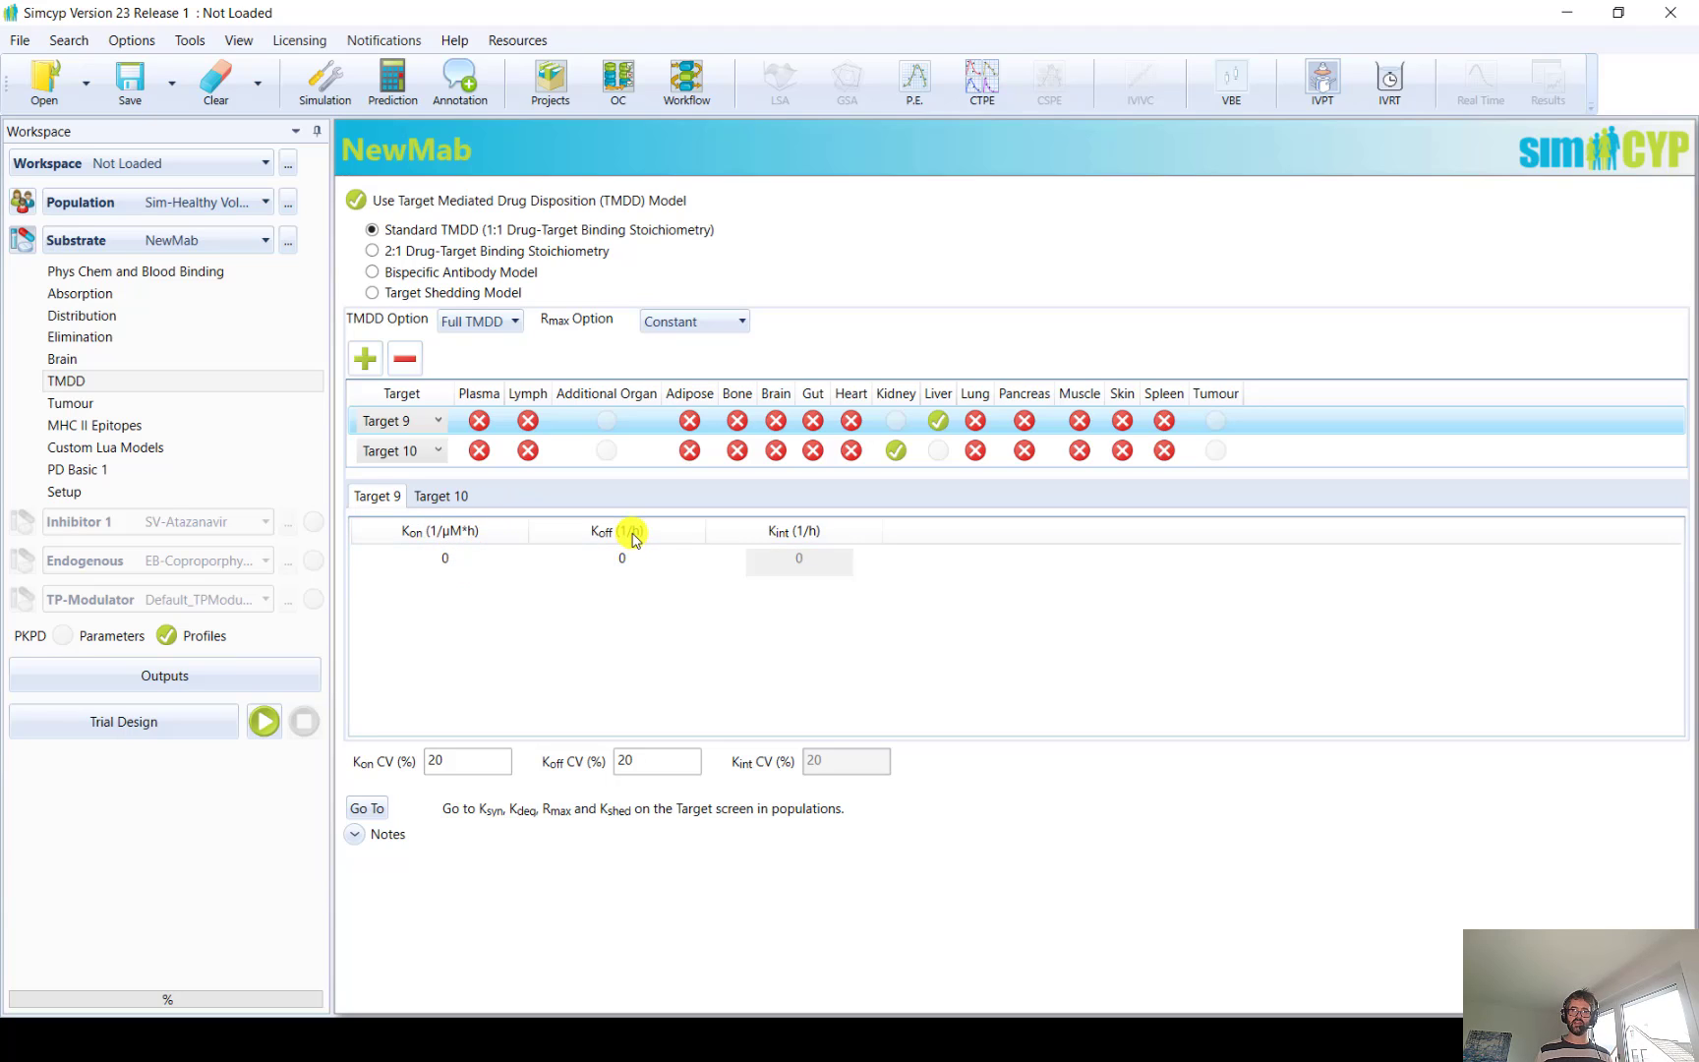
{"action": "left_click", "coordinate": [433, 494]}
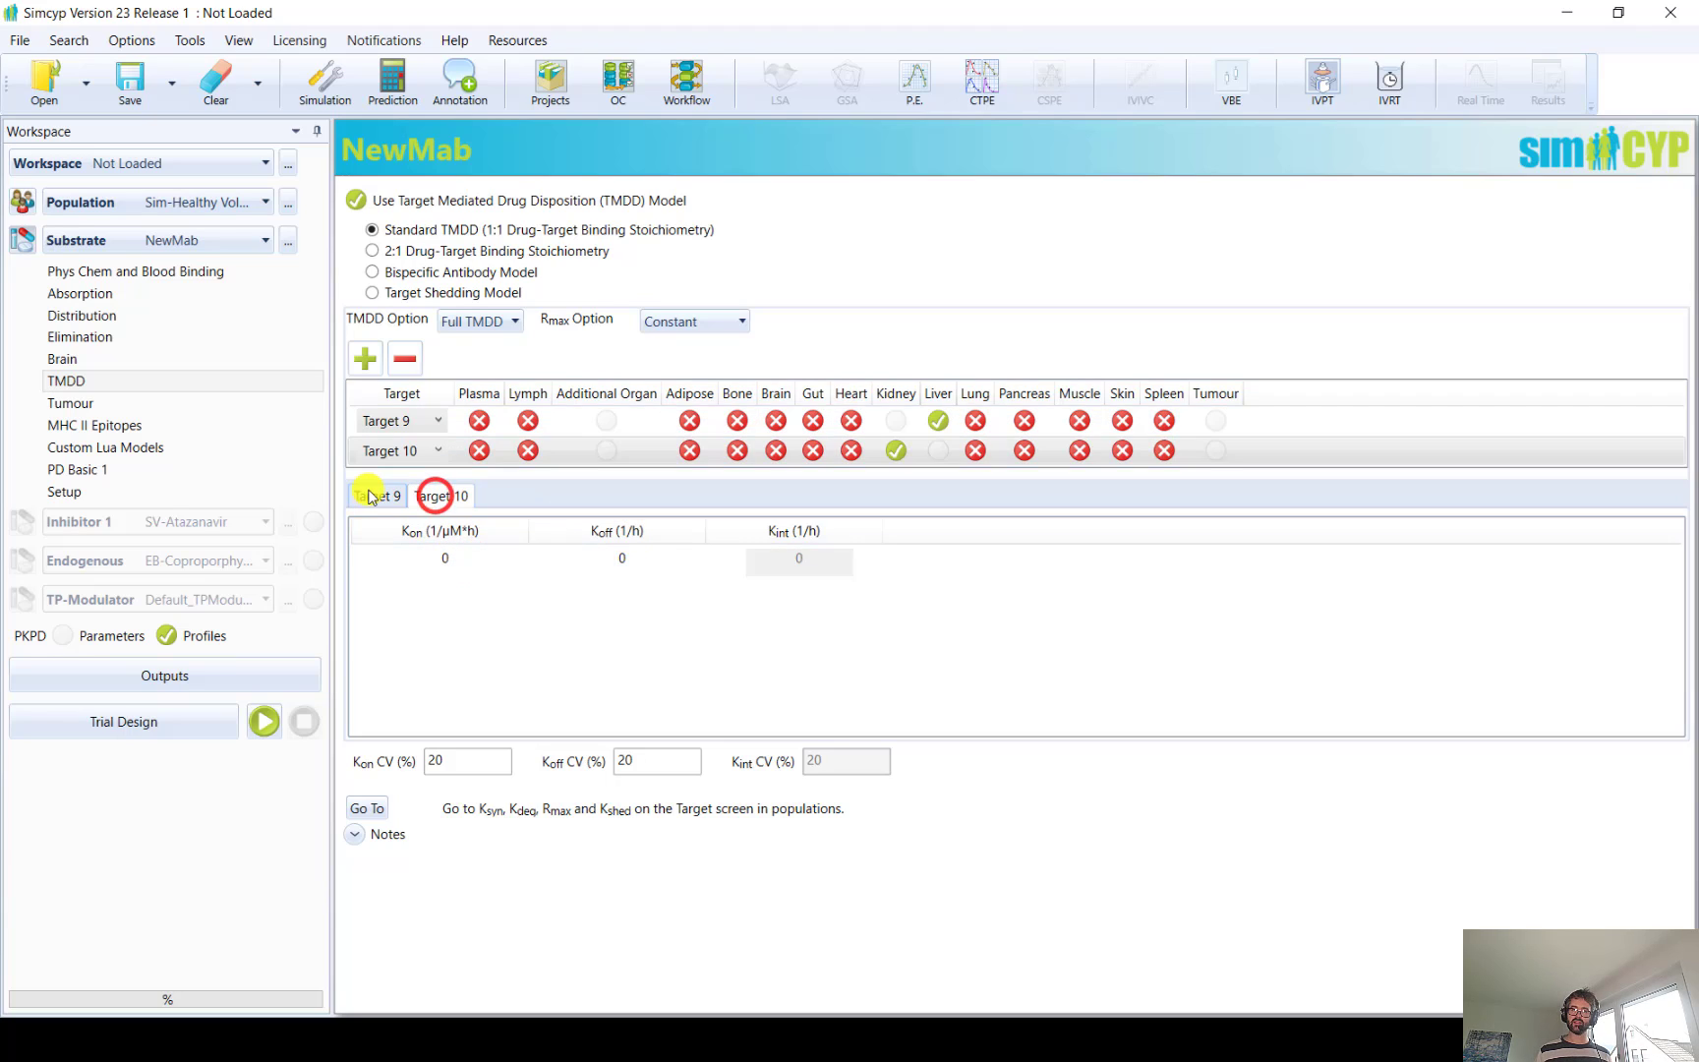
{"action": "left_click", "coordinate": [369, 495]}
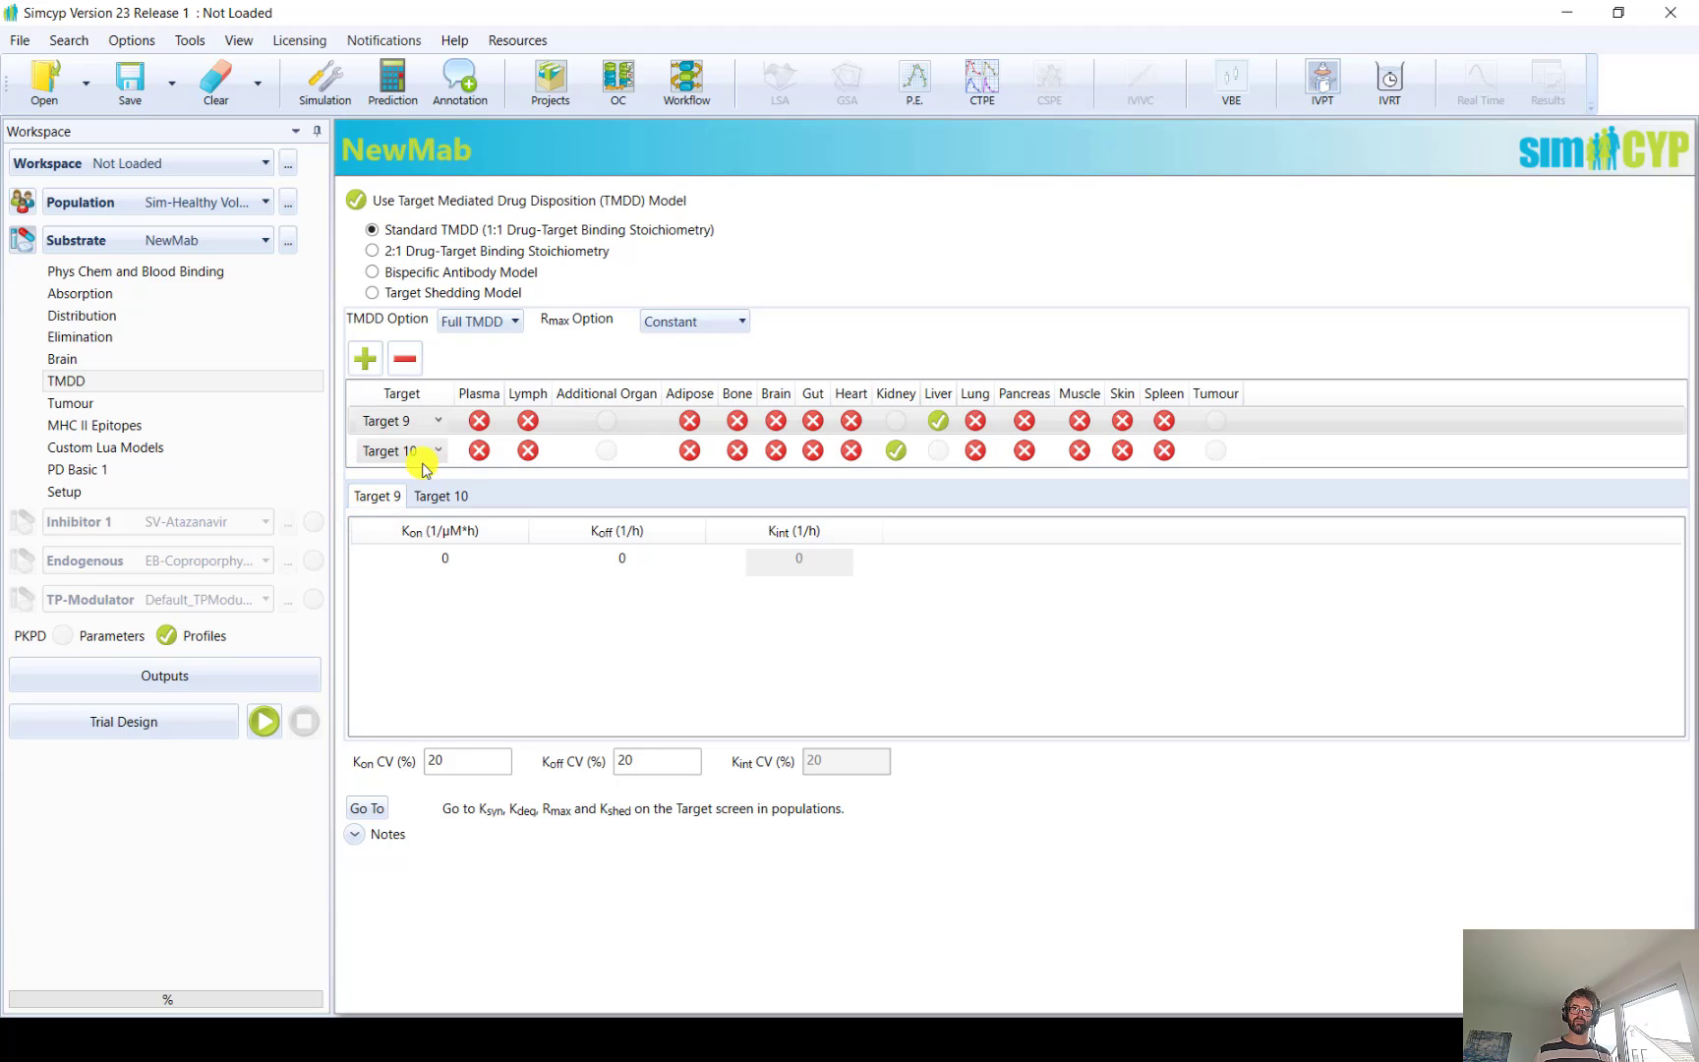
Try the TMDD with Quasi-equilibrium option and return to Full TMDD
{"action": "left_click", "coordinate": [481, 322]}
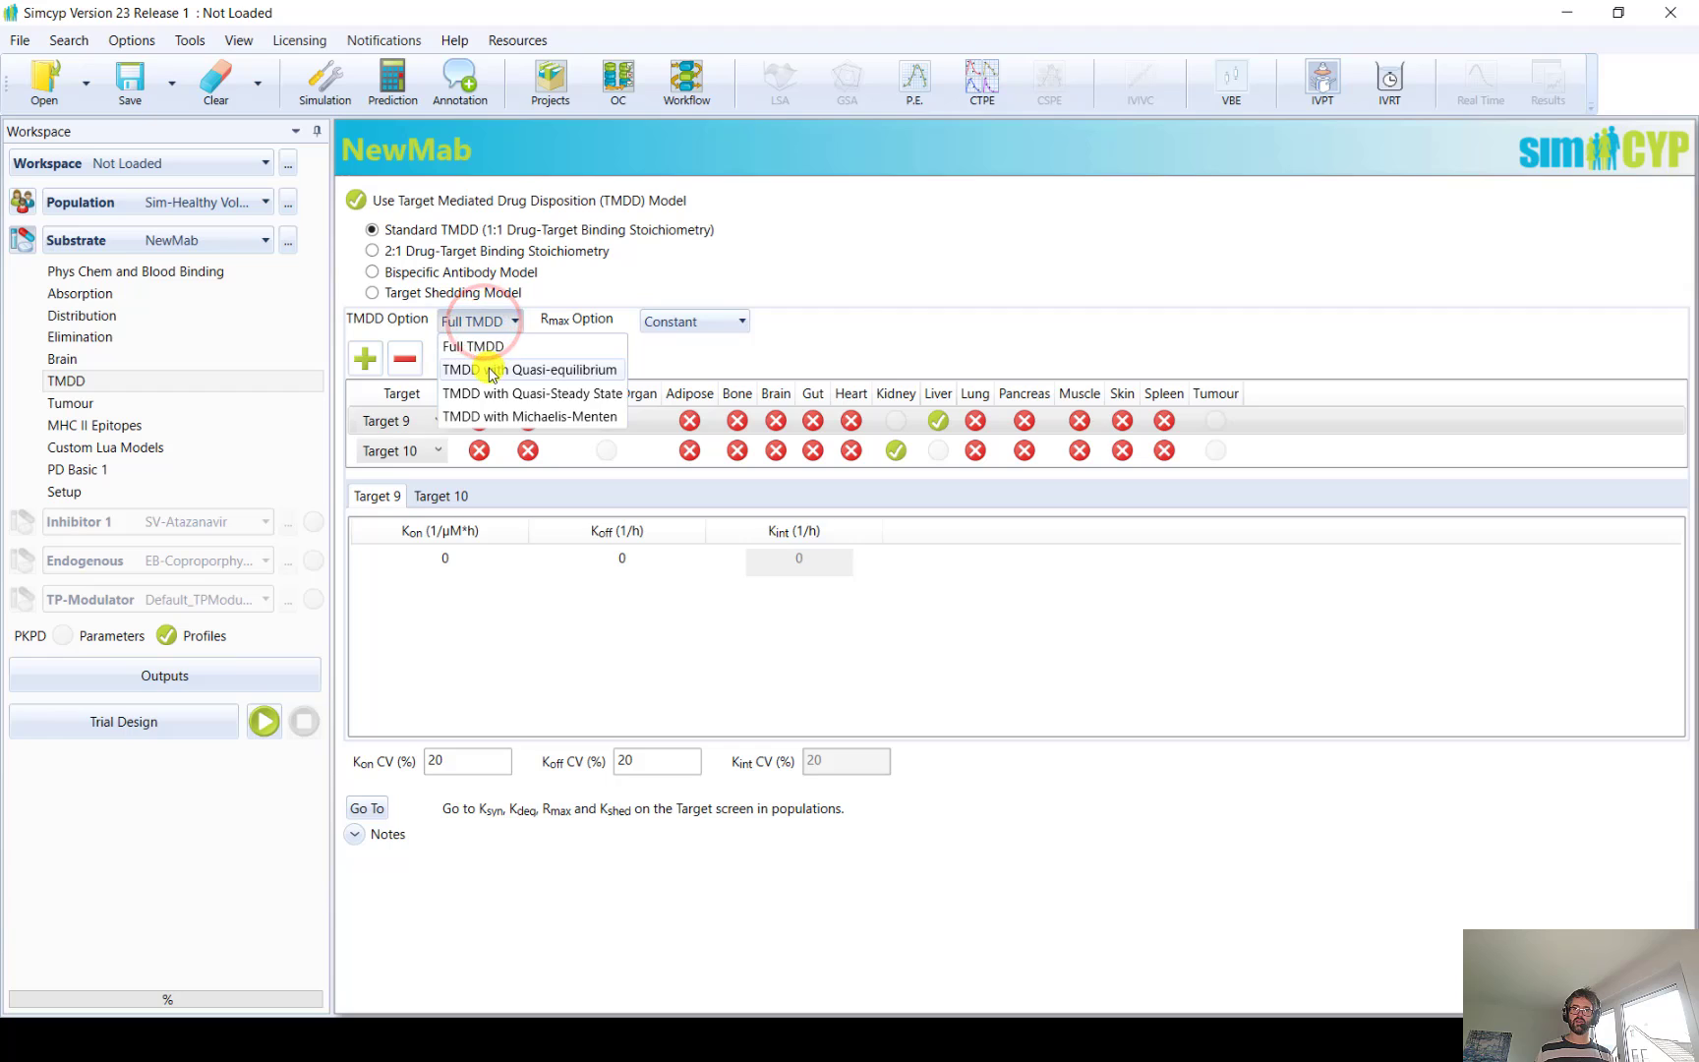
{"action": "left_click", "coordinate": [488, 367]}
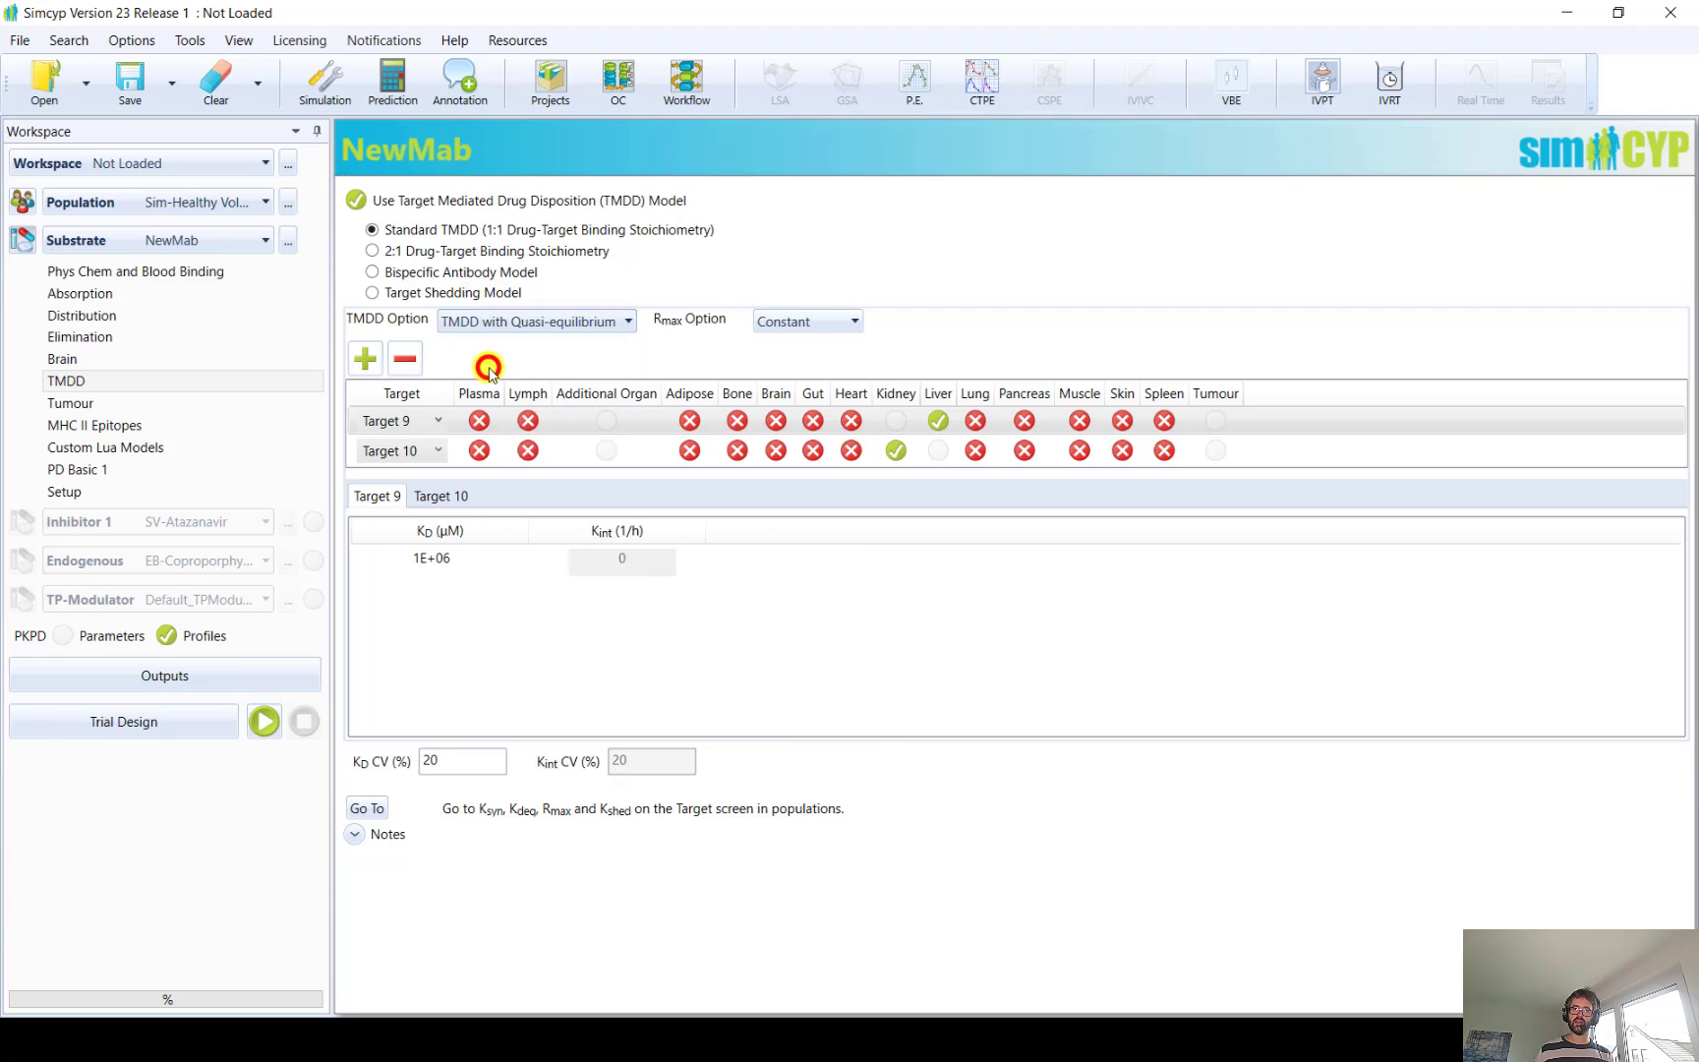
{"action": "left_click", "coordinate": [548, 325]}
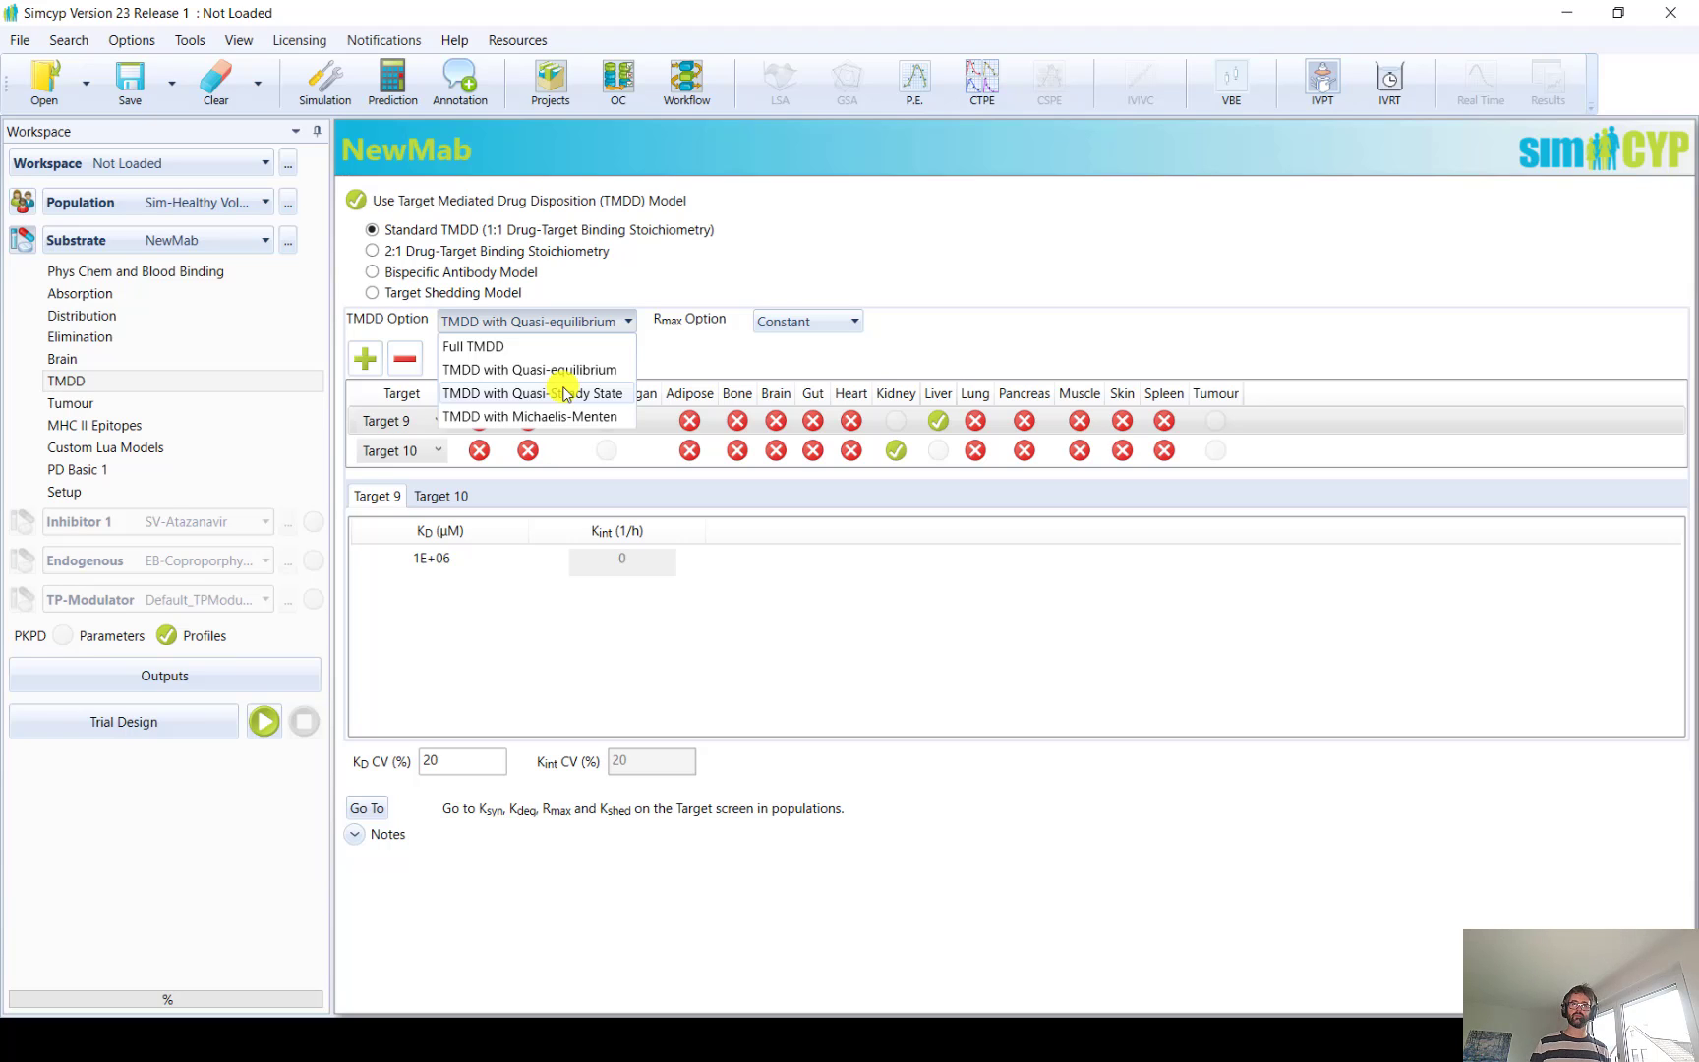
{"action": "left_click", "coordinate": [527, 346]}
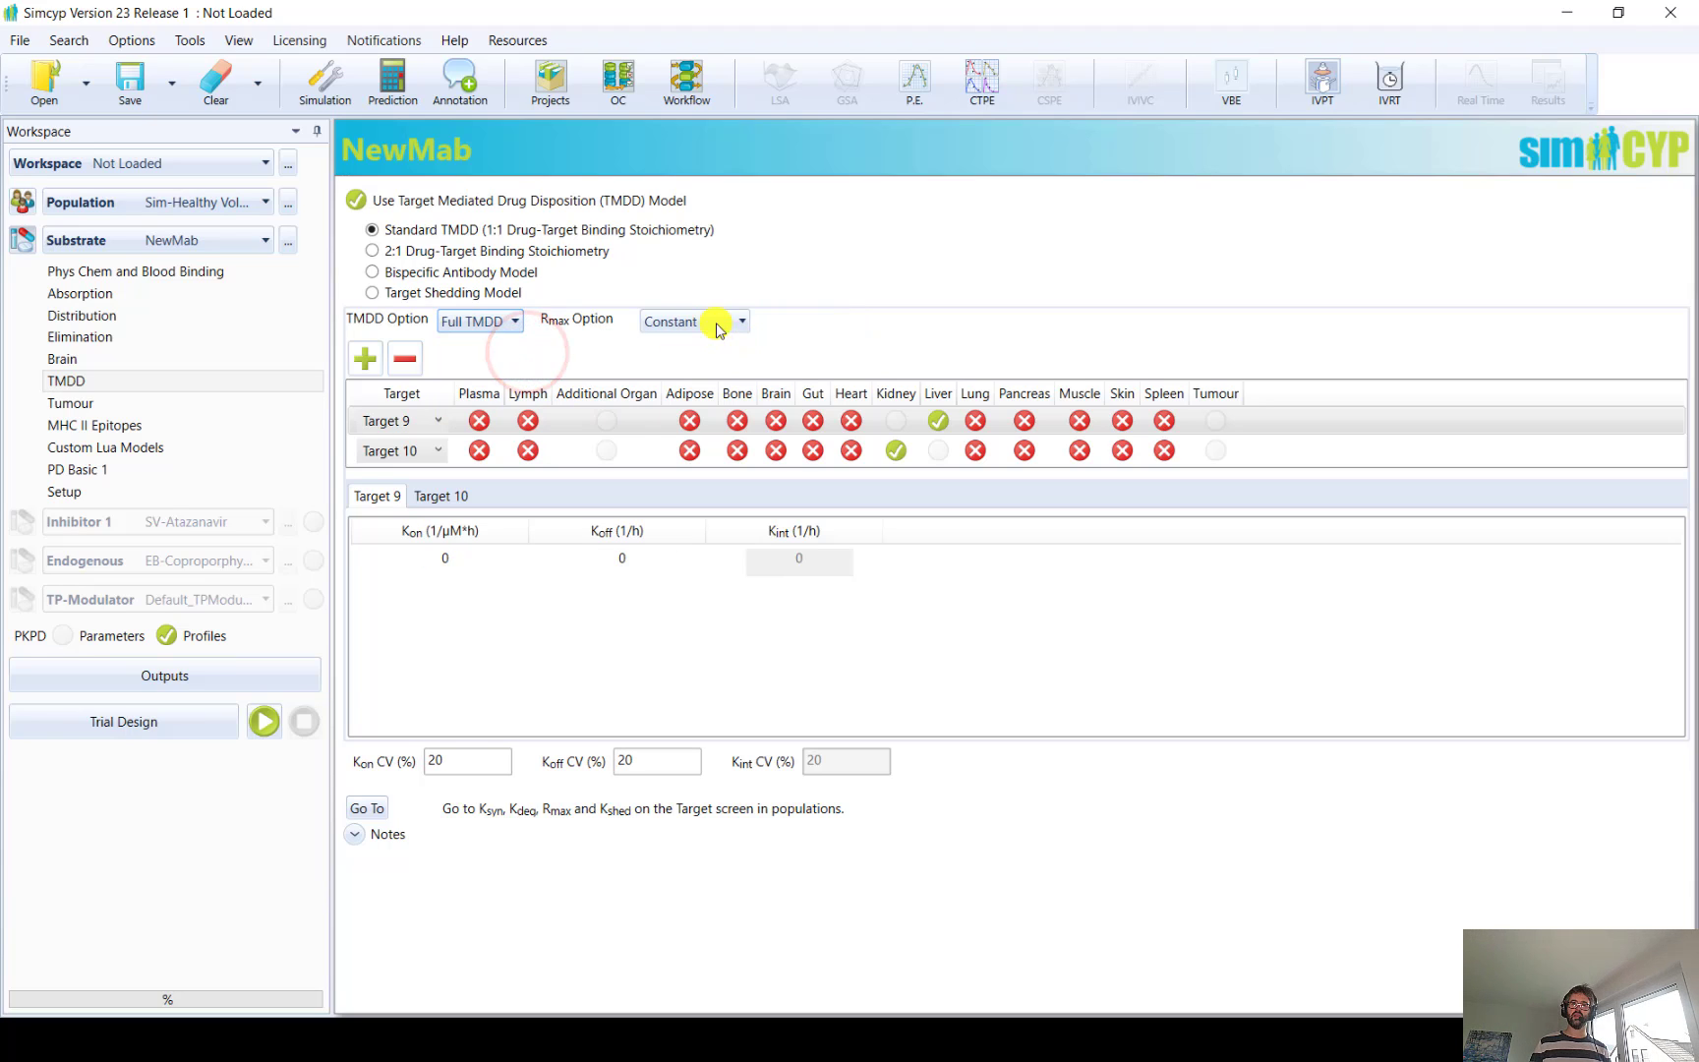
Set the Rmax option to Dynamic and select Target 9's Kon value
{"action": "left_click", "coordinate": [709, 320]}
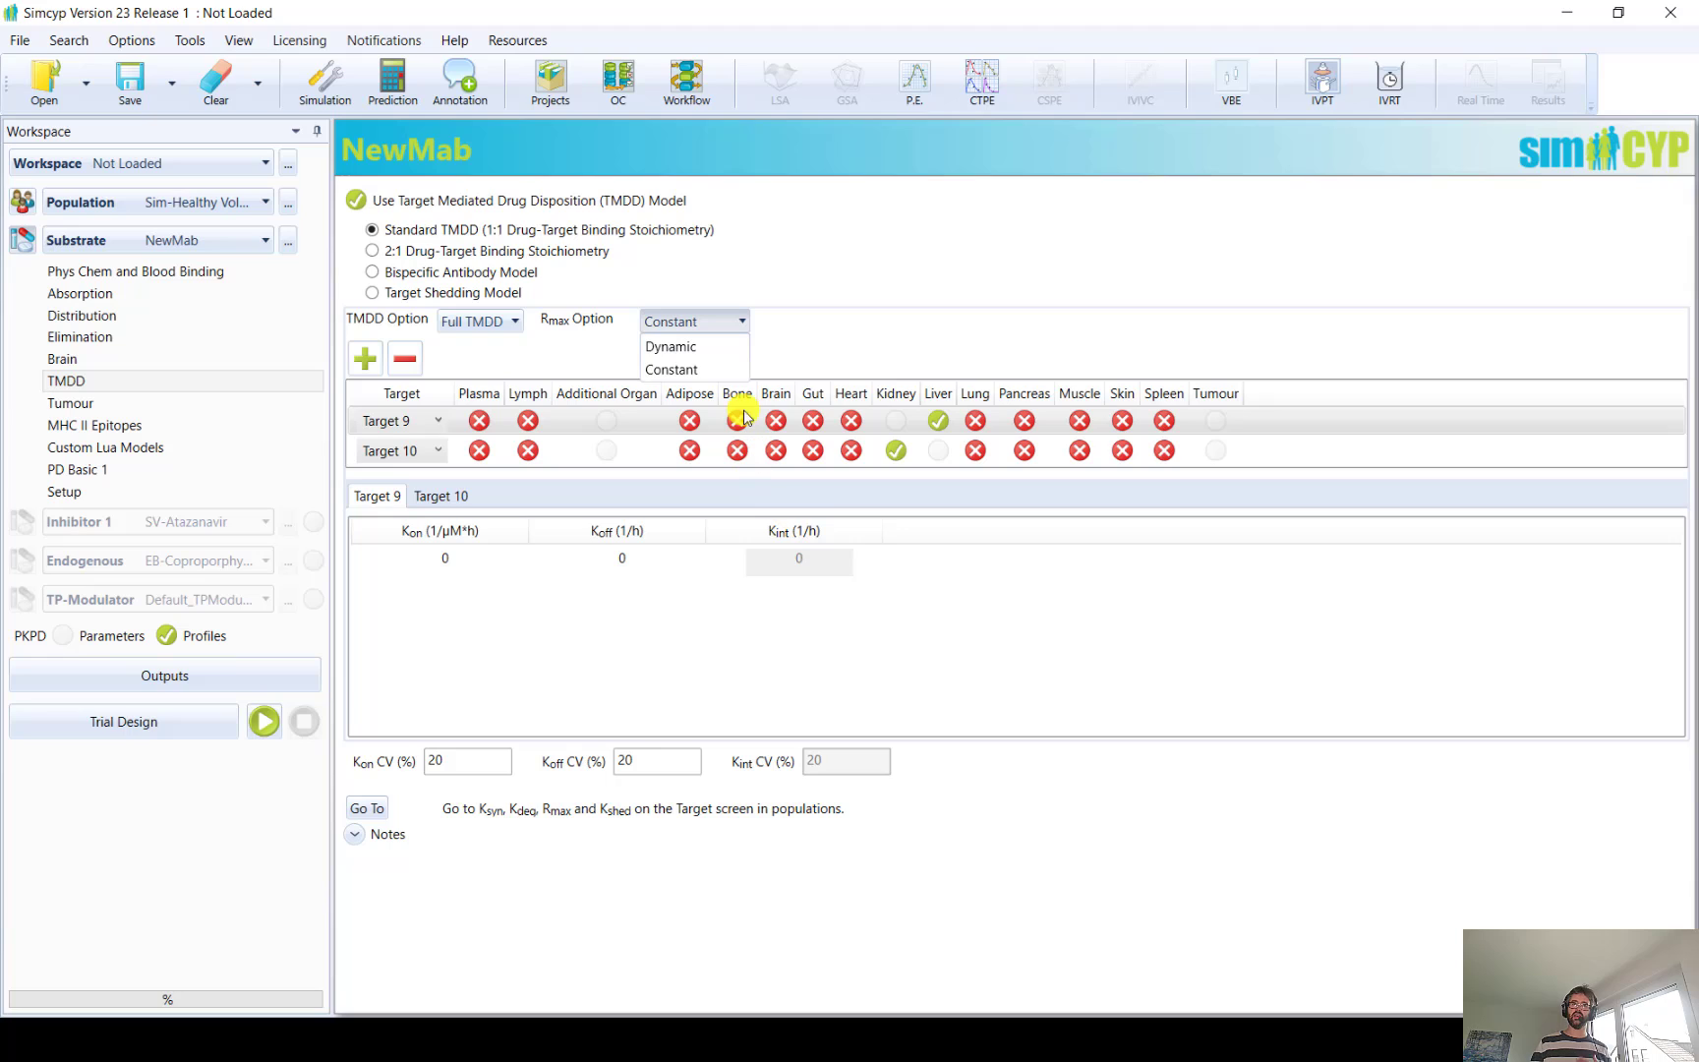
{"action": "left_click", "coordinate": [706, 347]}
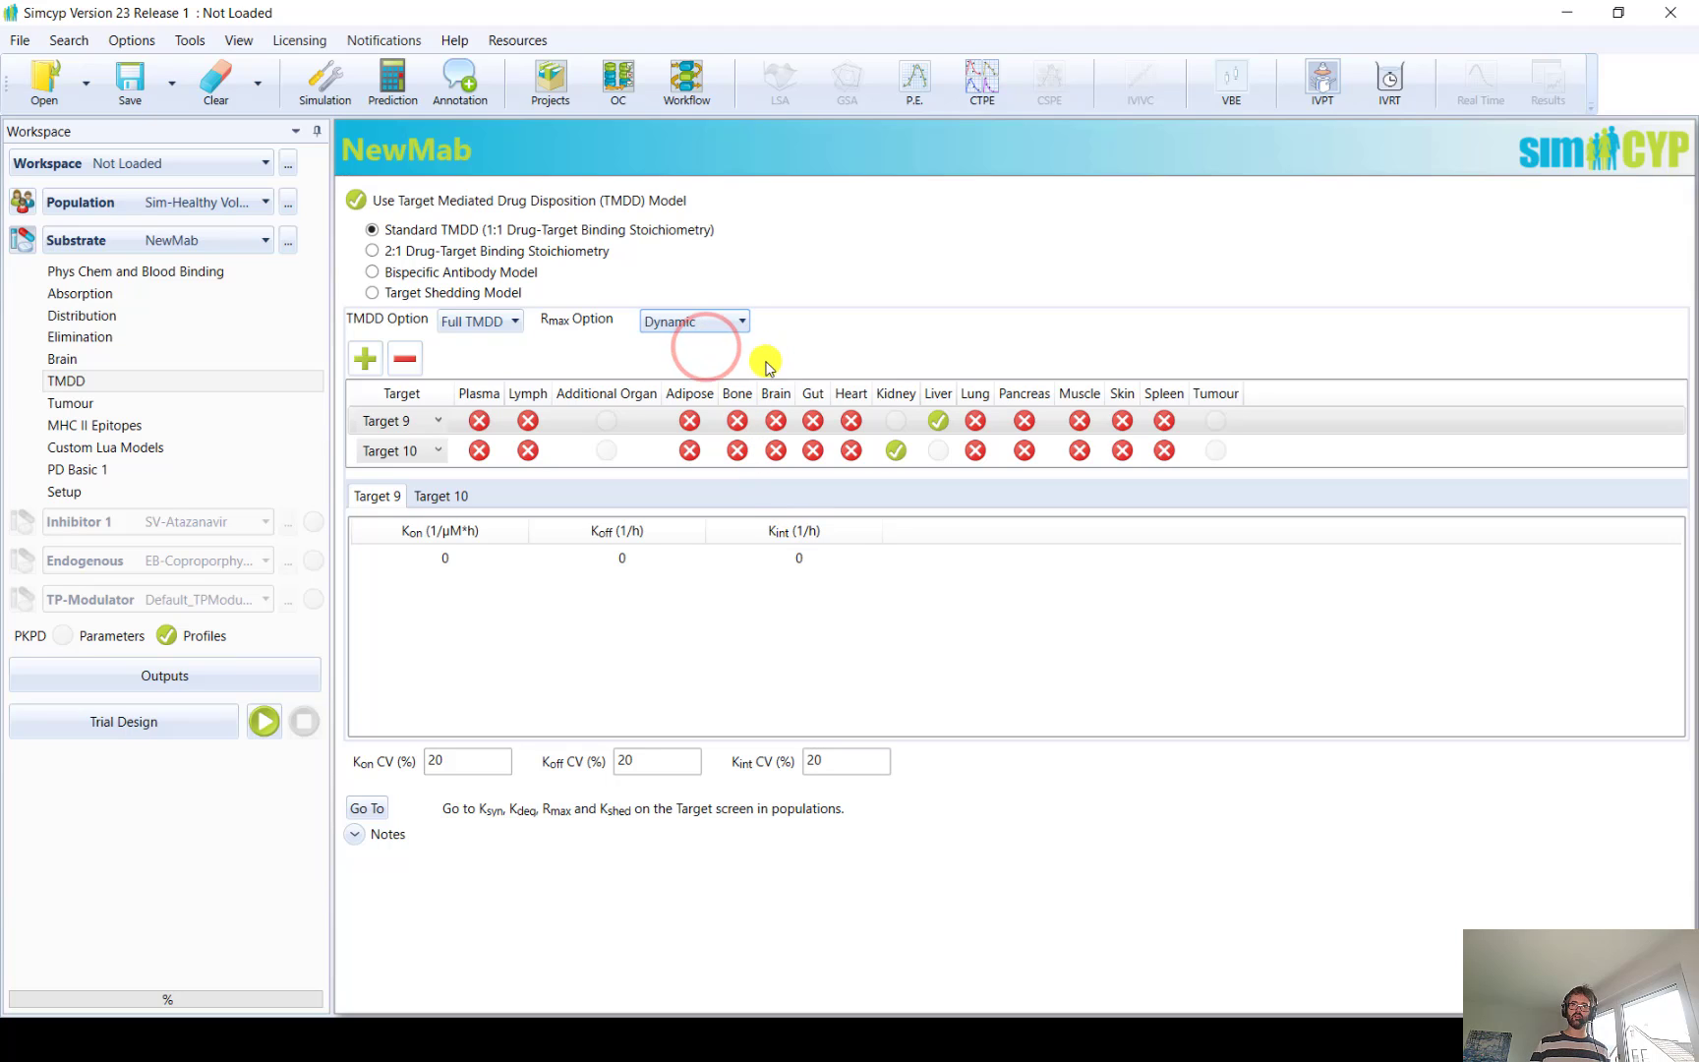
{"action": "left_click", "coordinate": [462, 560]}
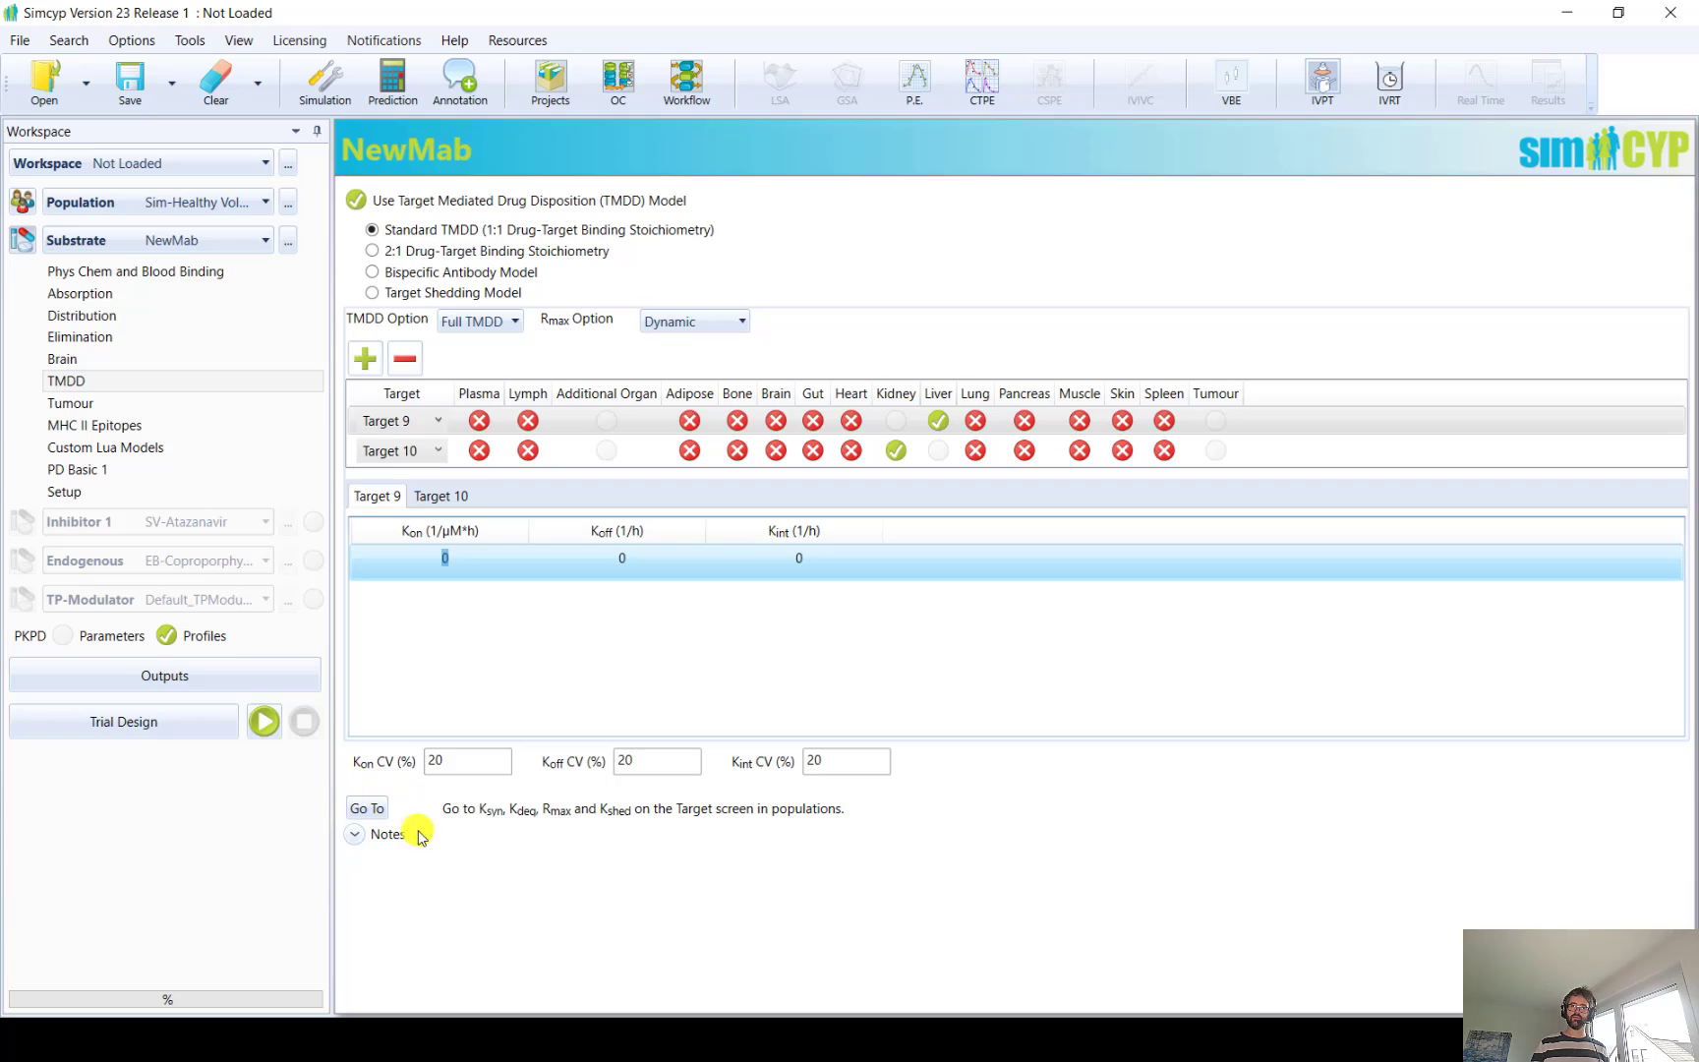
Go to the population's target parameters and rename Target 9 as NeTar_LI
{"action": "left_click", "coordinate": [366, 807]}
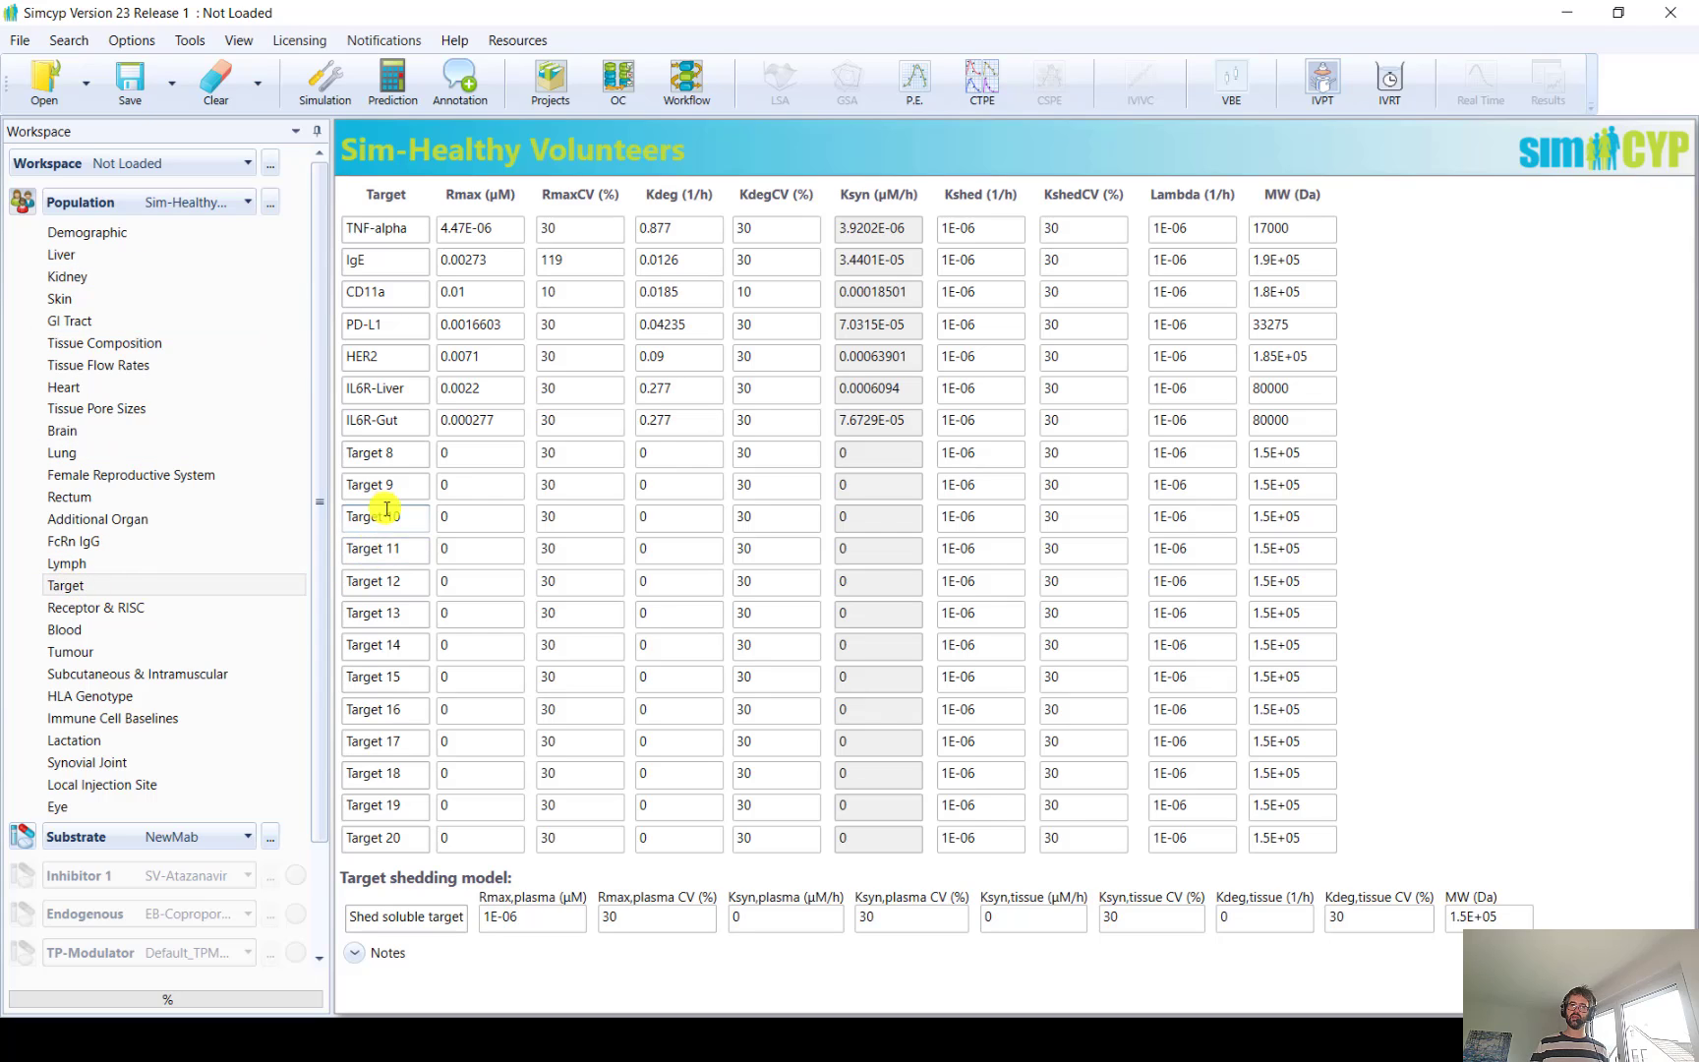
{"action": "left_click_drag", "start_coordinate": [404, 485], "coordinate": [319, 489]}
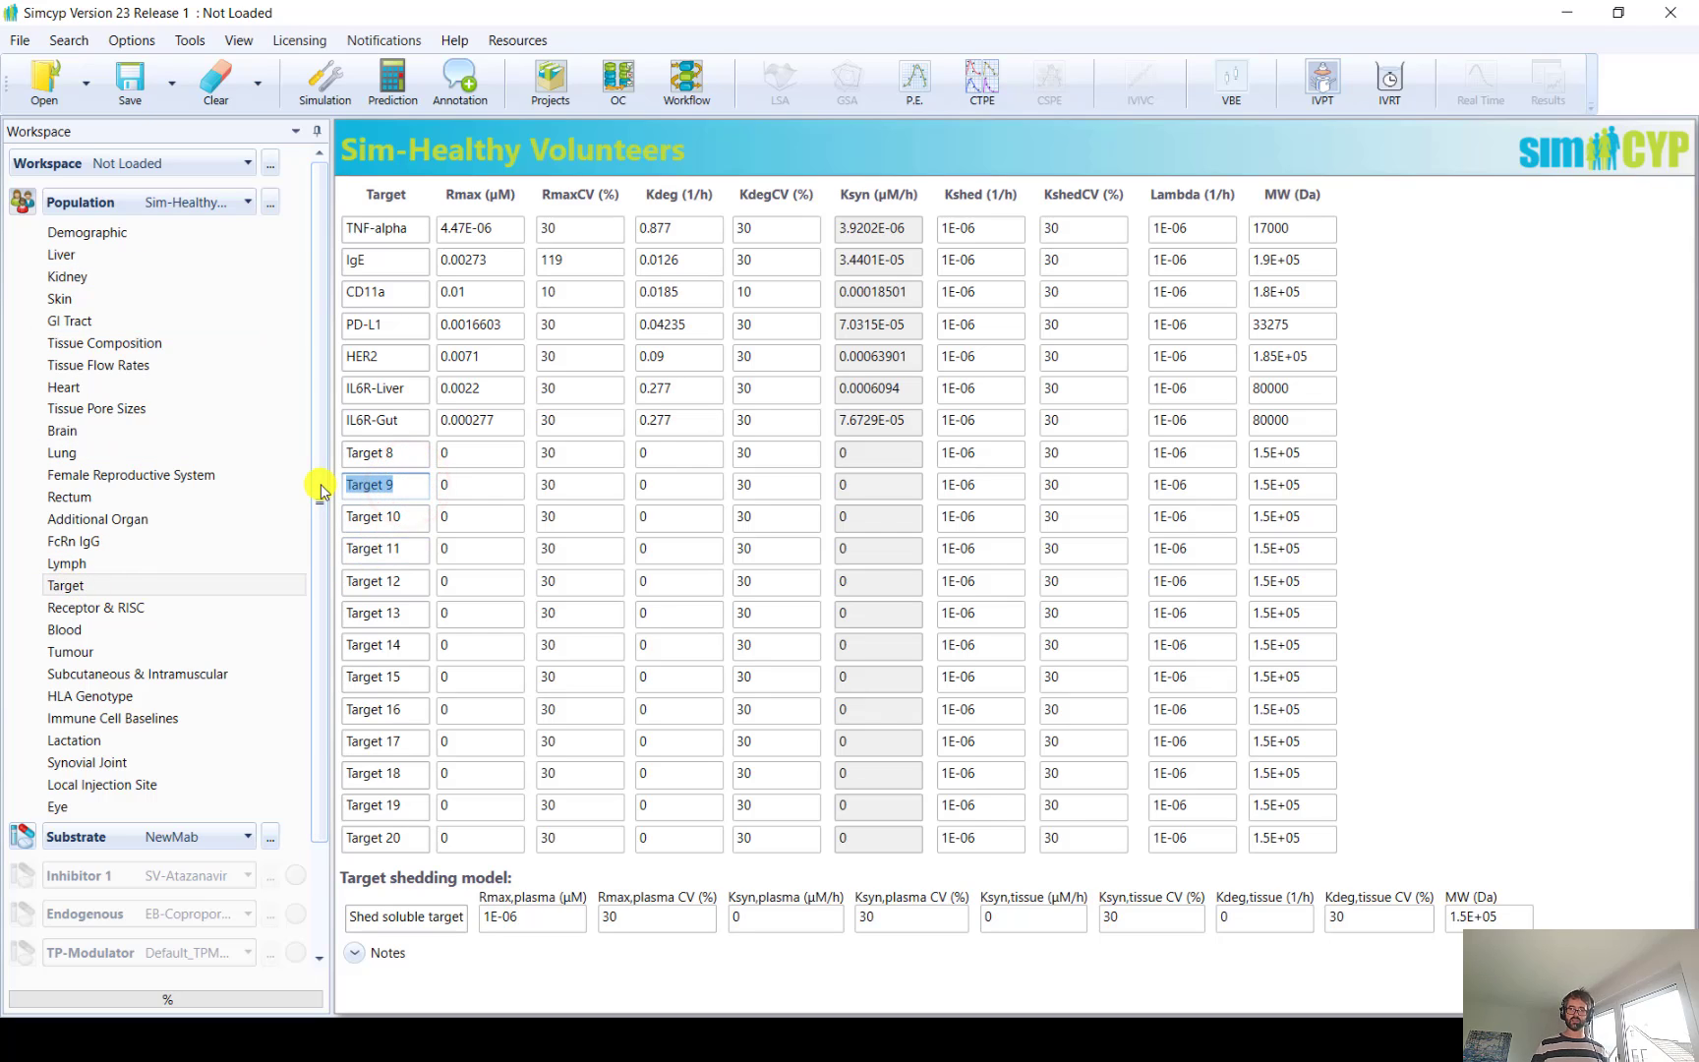
{"action": "type", "text": "NeTar"}
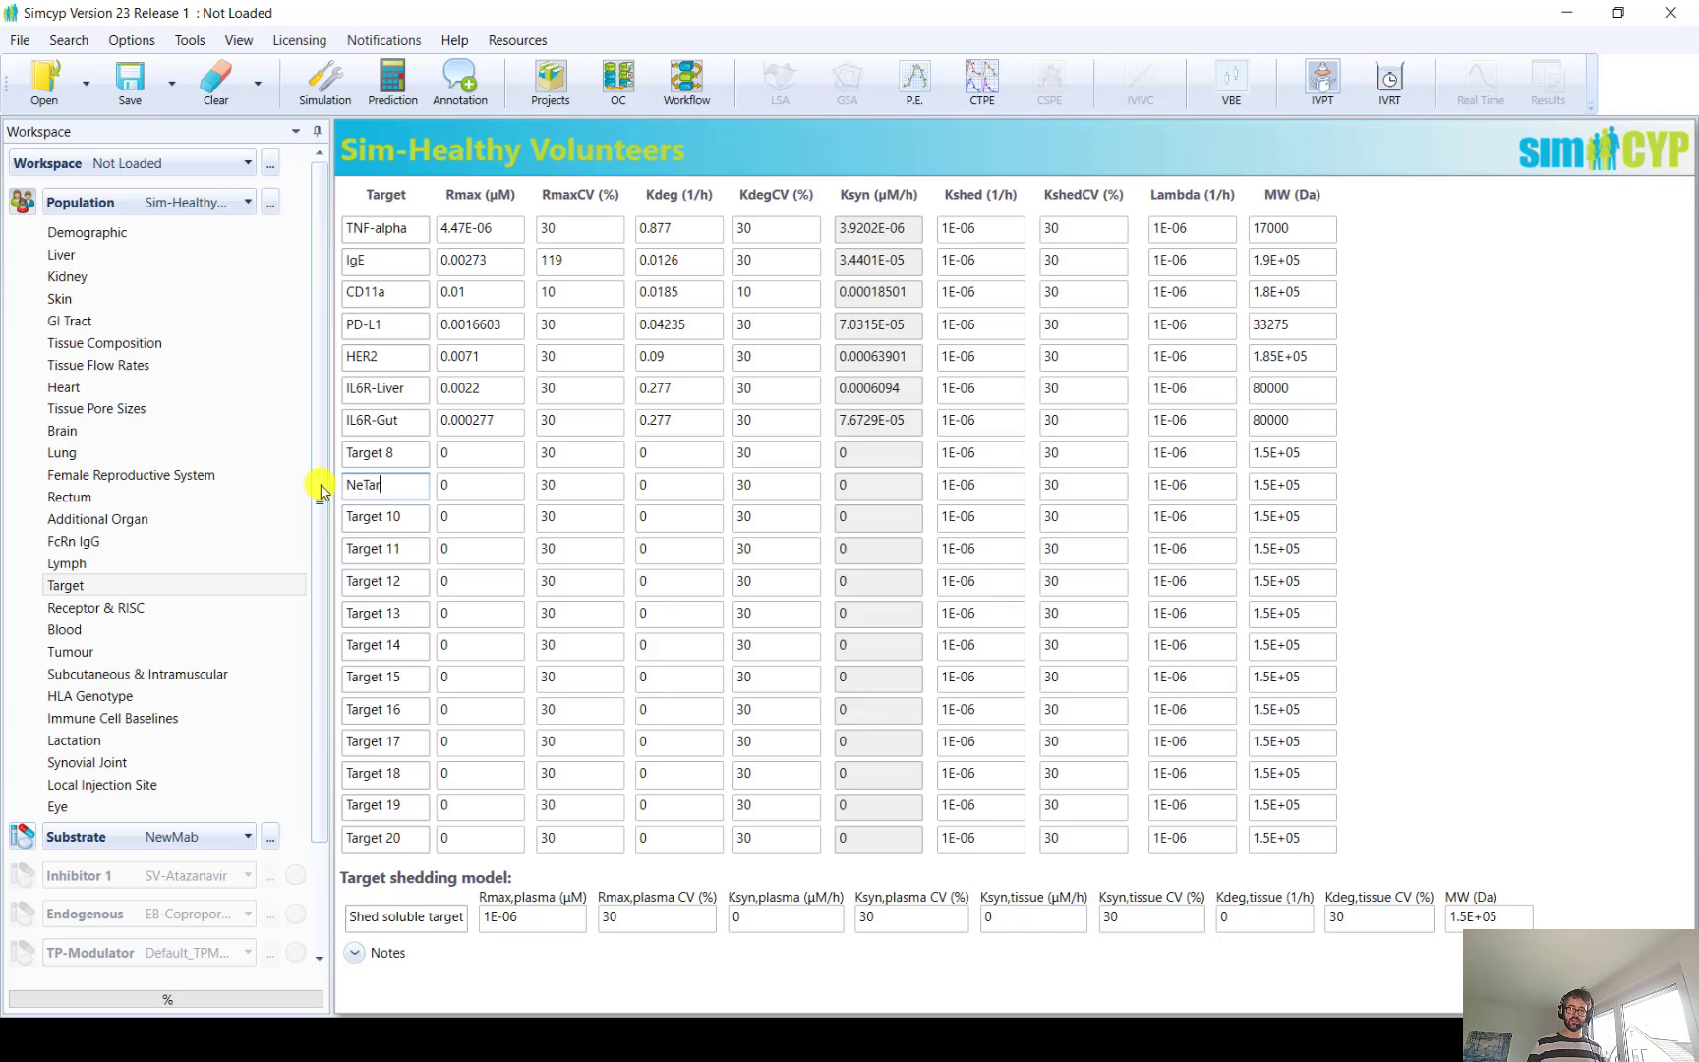
{"action": "type", "text": "_LI"}
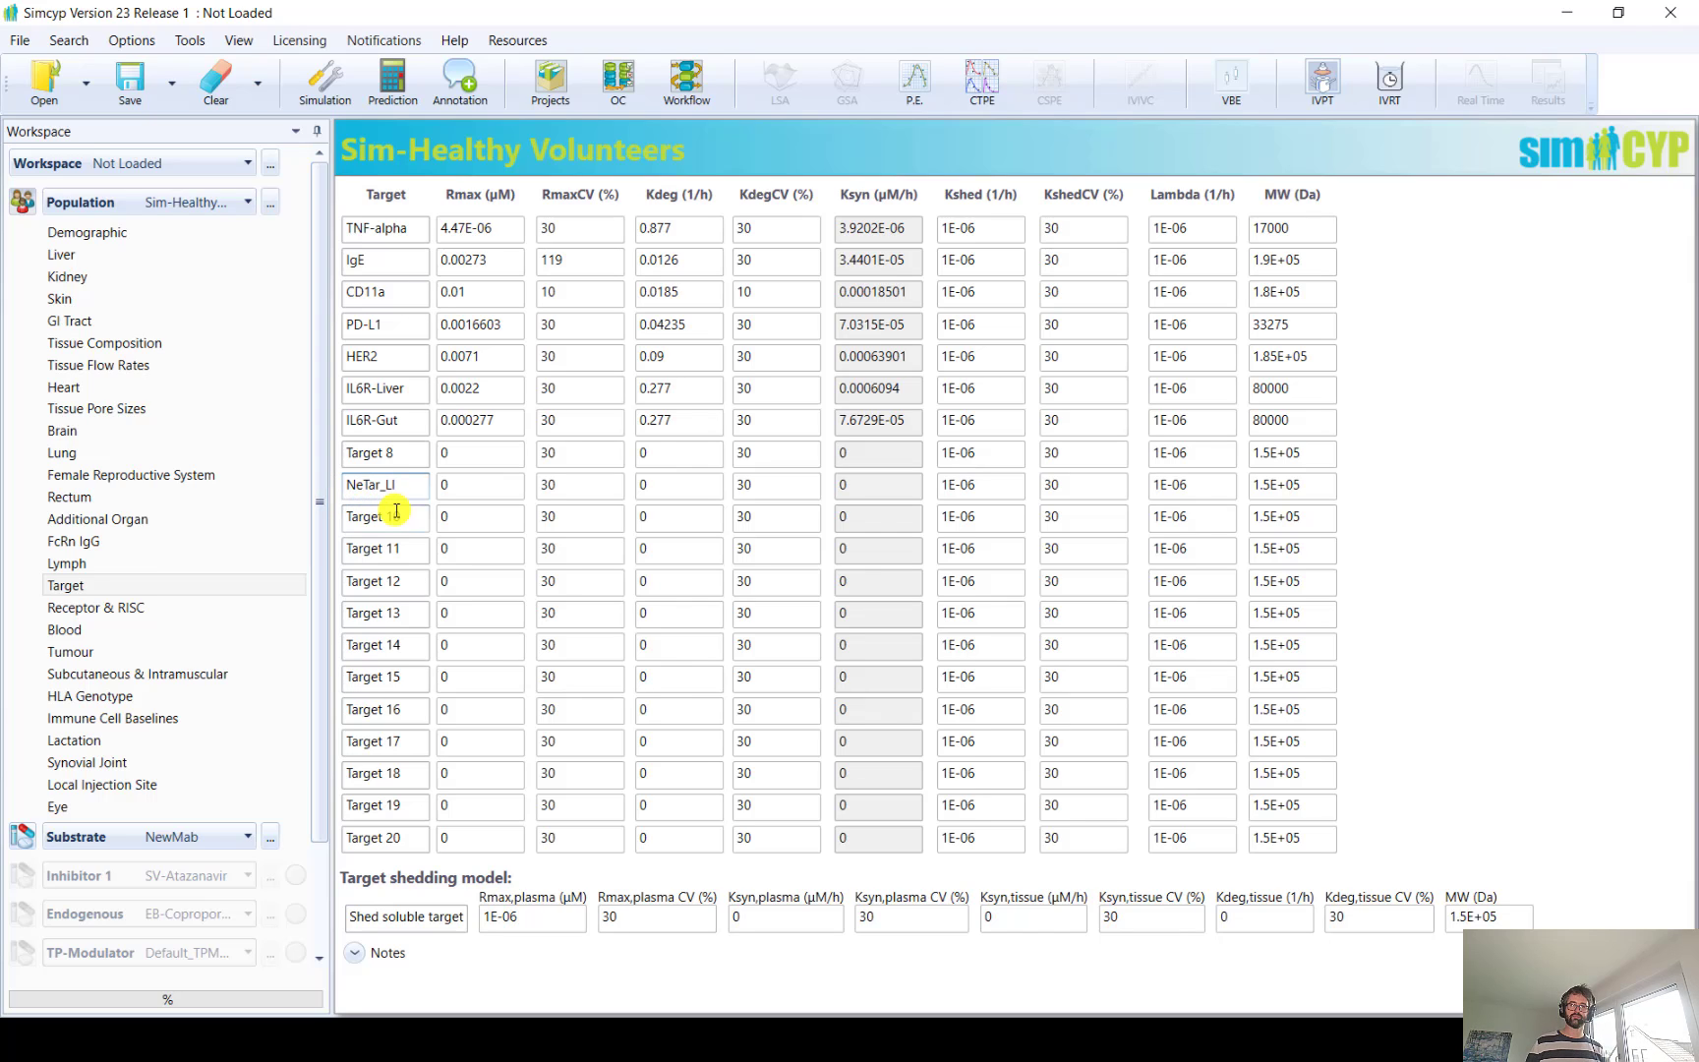
Rename Target 10 as NeTar_KI in the population's target list
{"action": "left_click", "coordinate": [412, 514]}
{"action": "left_click_drag", "start_coordinate": [412, 514], "coordinate": [273, 507]}
{"action": "type", "text": "New"}
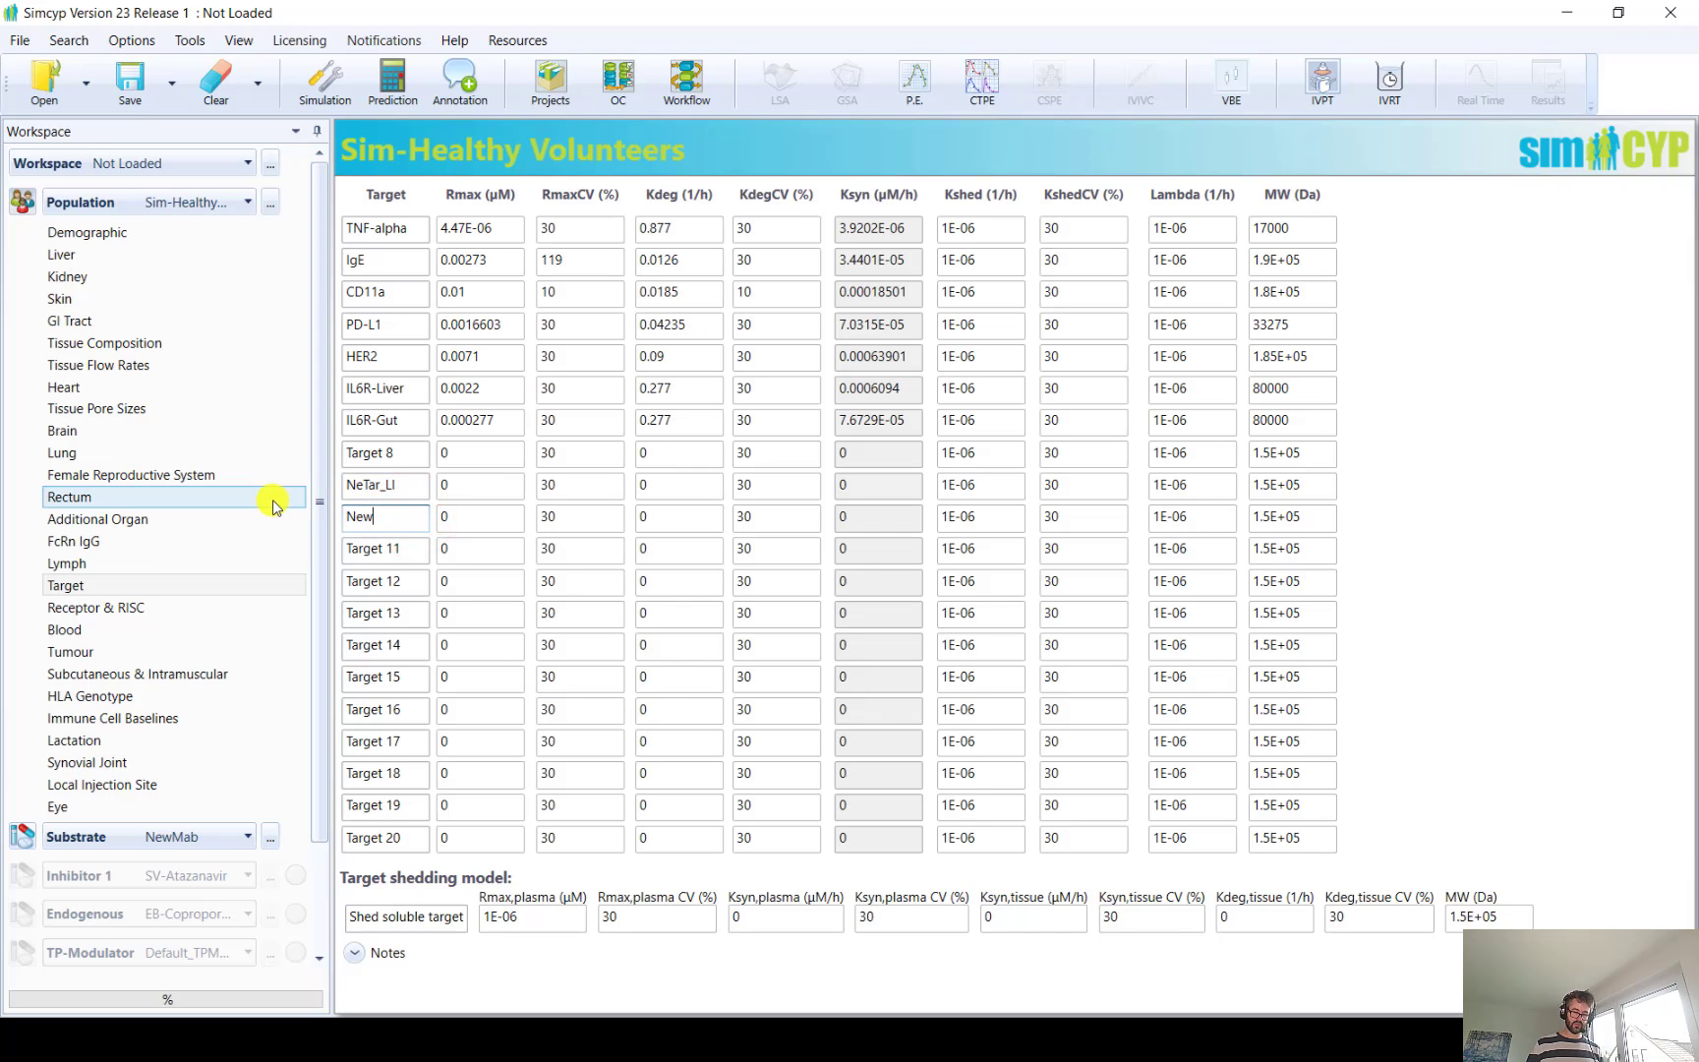
{"action": "type", "text": "Ta"}
{"action": "key", "text": "BackSpace"}
{"action": "key", "text": "BackSpace"}
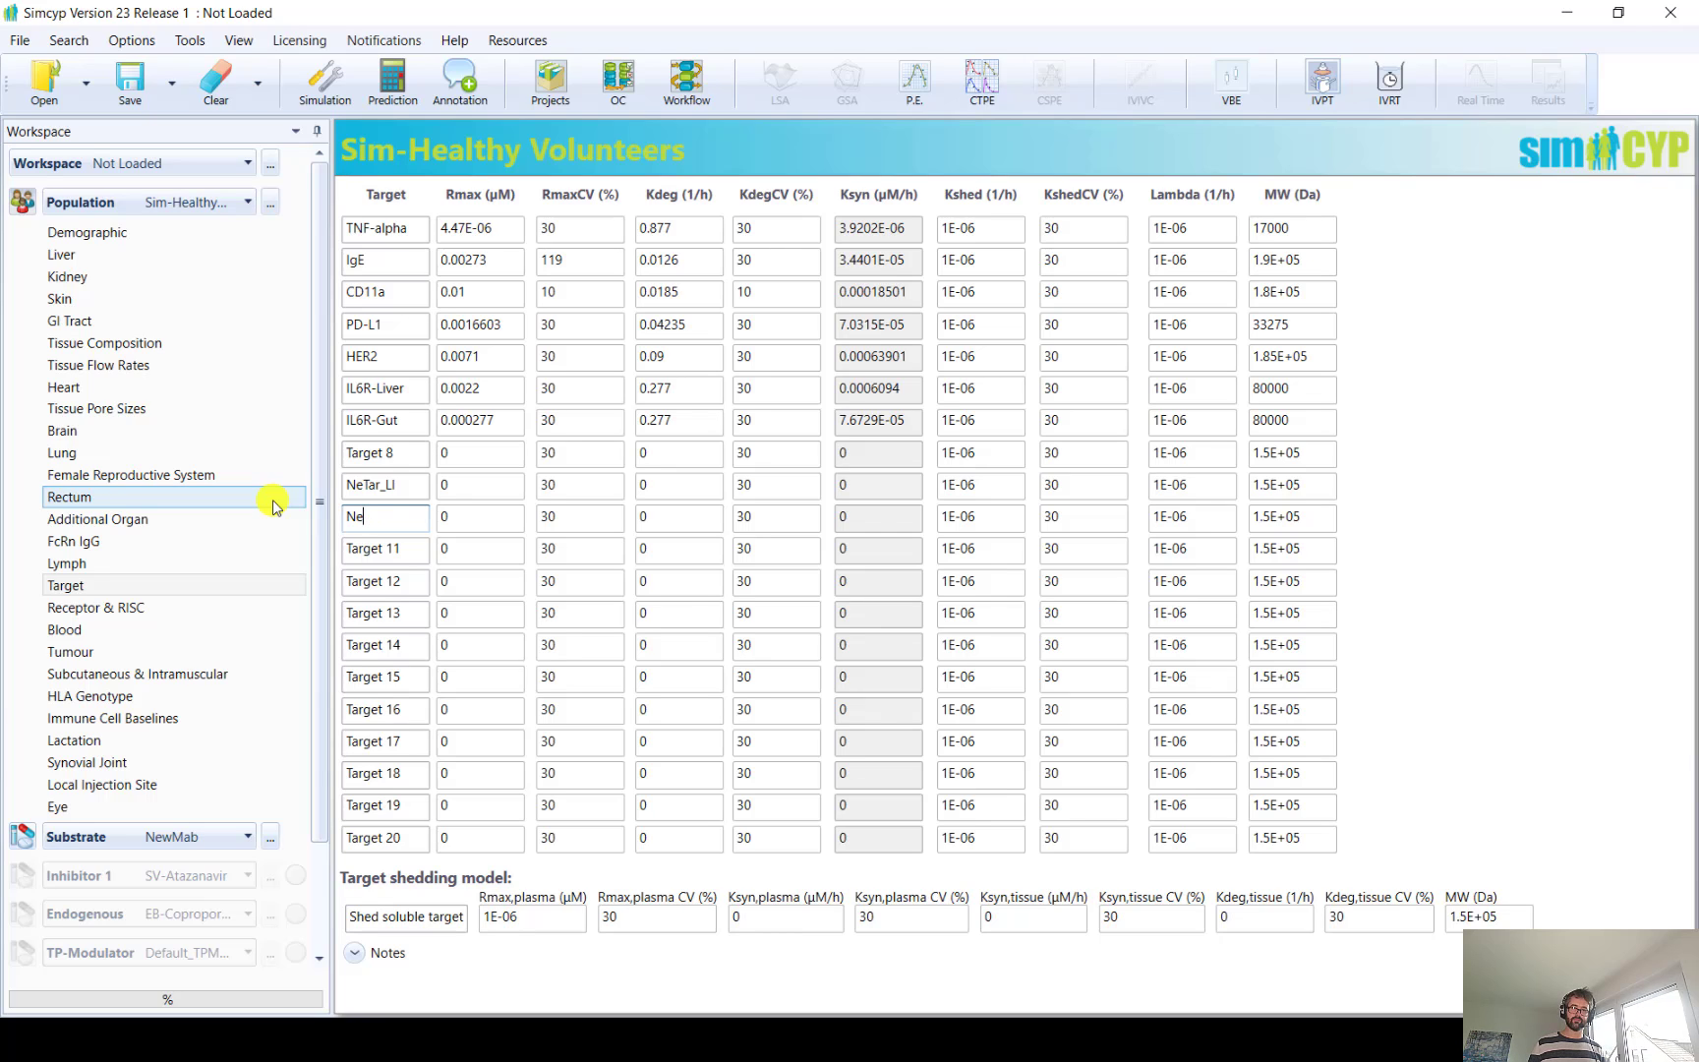
{"action": "type", "text": "Tar_KI"}
Set Rmax to 0.01 µM for NeTar_LI and 0.001 µM for NeTar_KI
{"action": "left_click", "coordinate": [445, 483]}
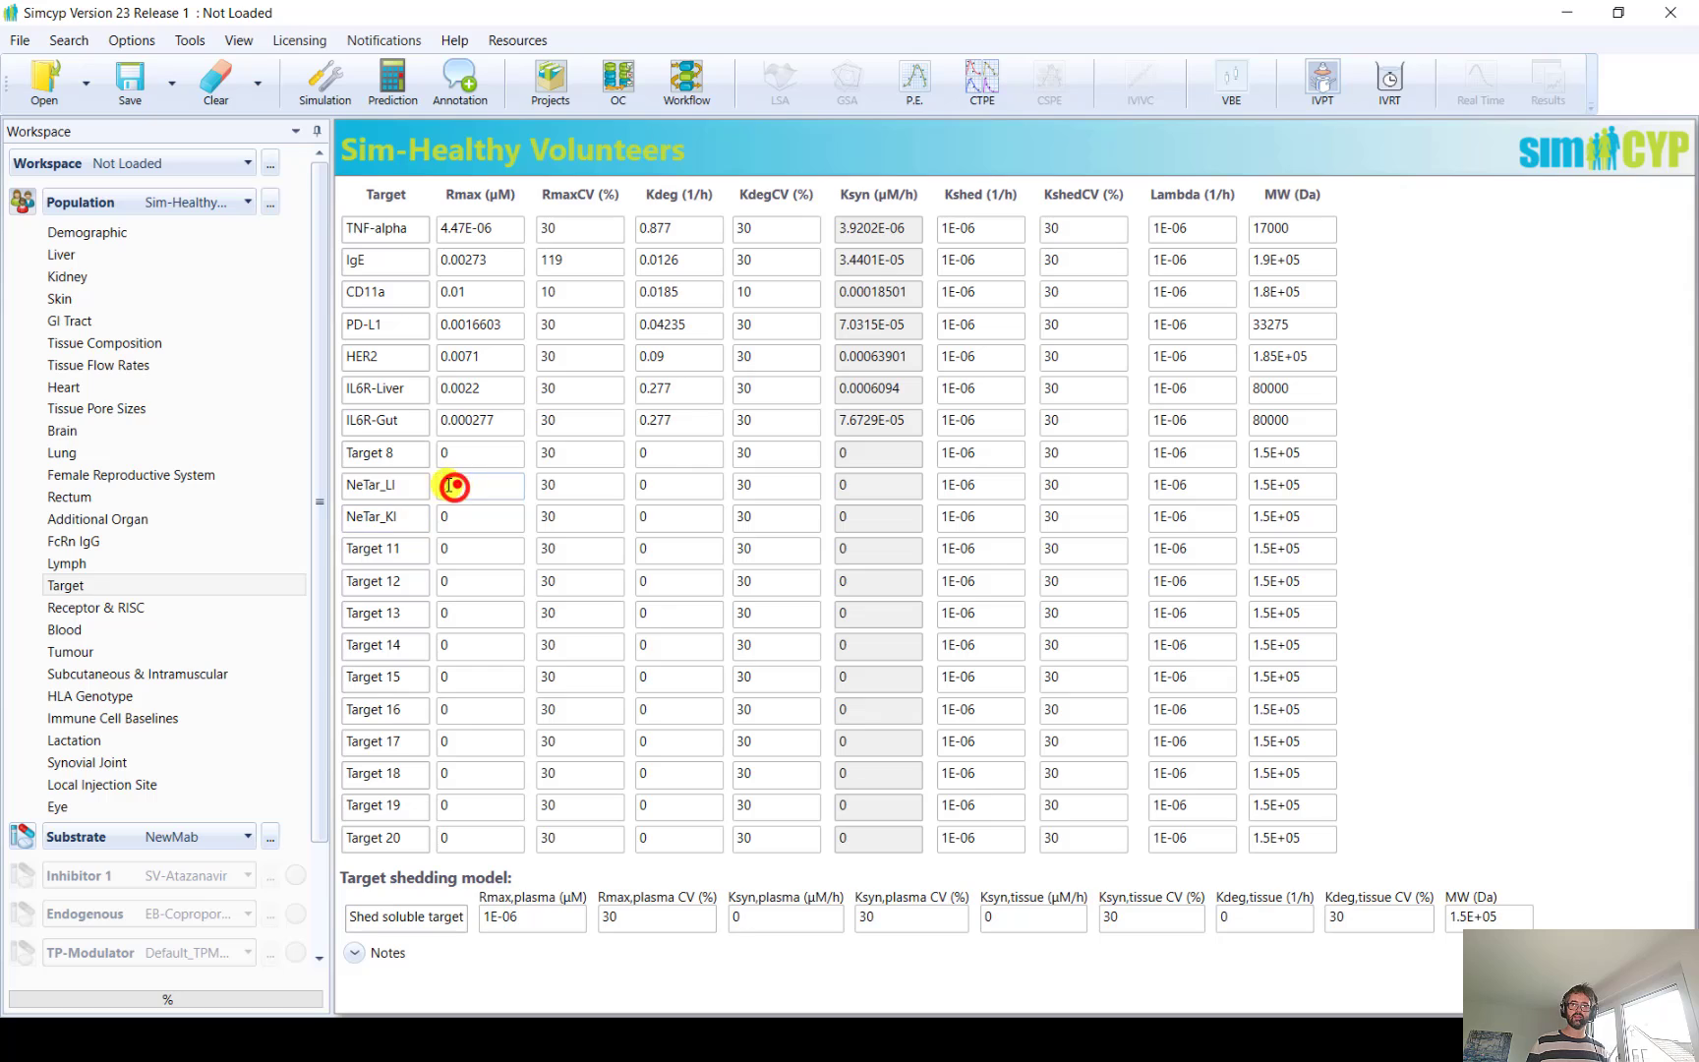
{"action": "type", "text": "0."}
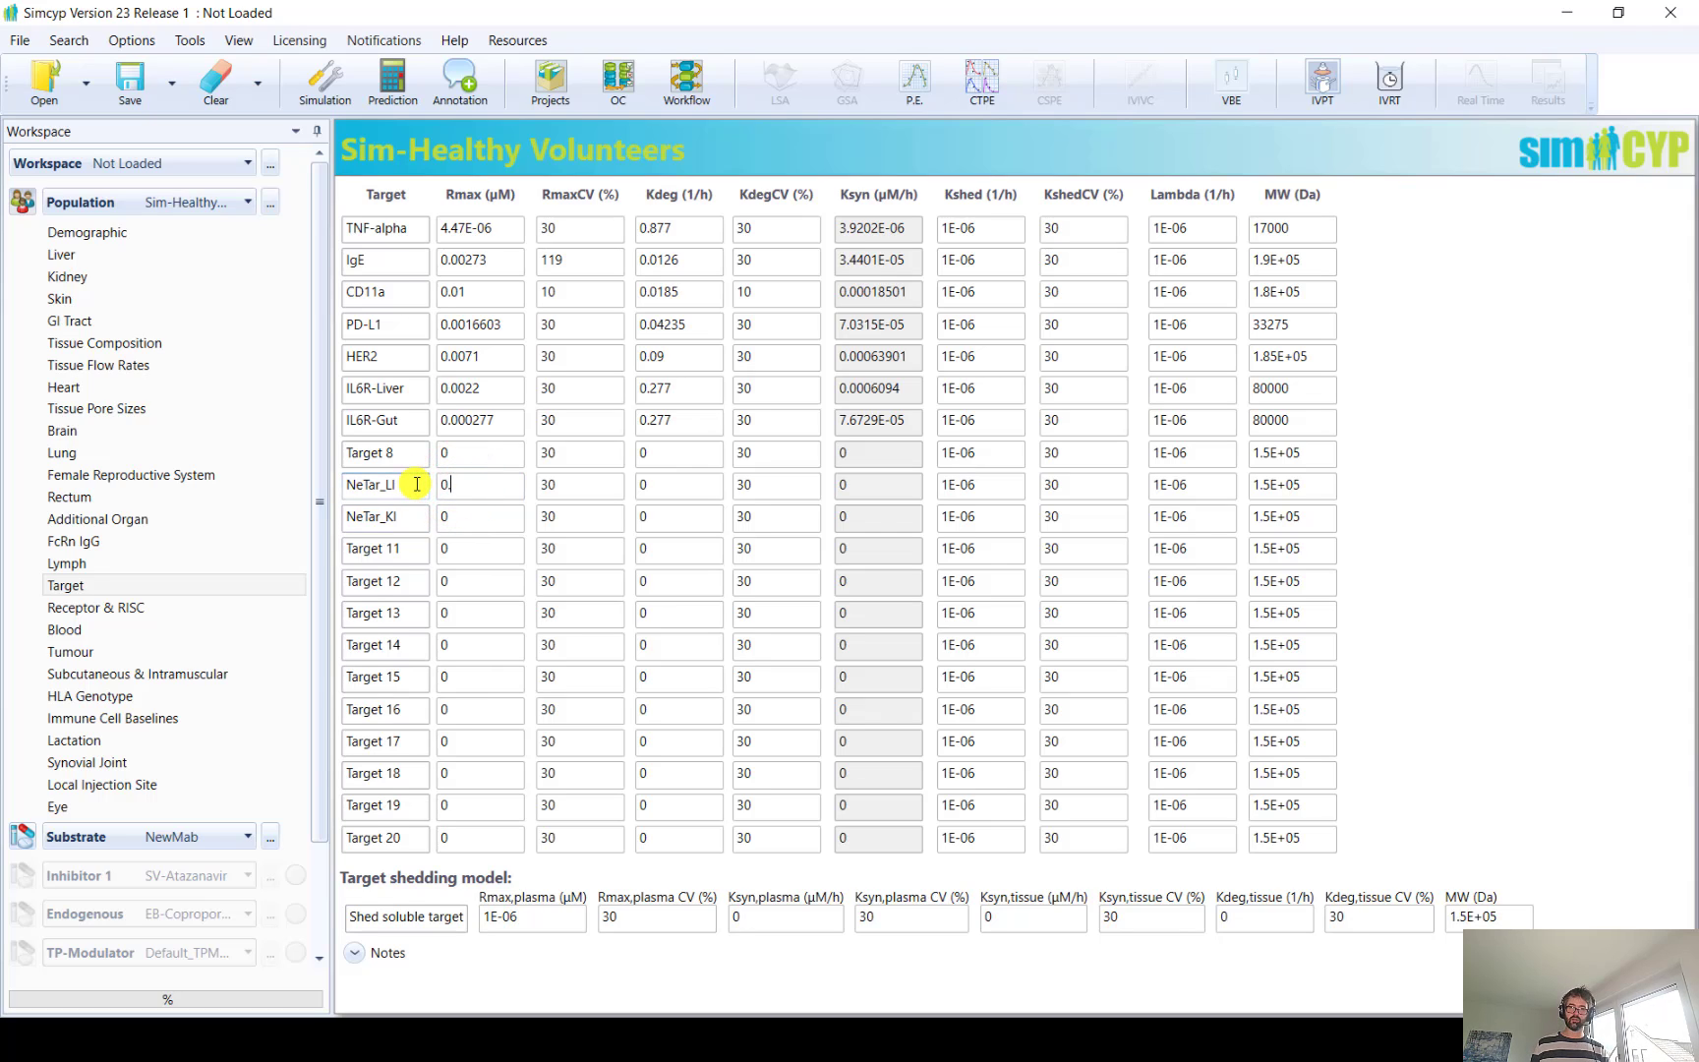
{"action": "type", "text": "01"}
{"action": "left_click", "coordinate": [463, 511]}
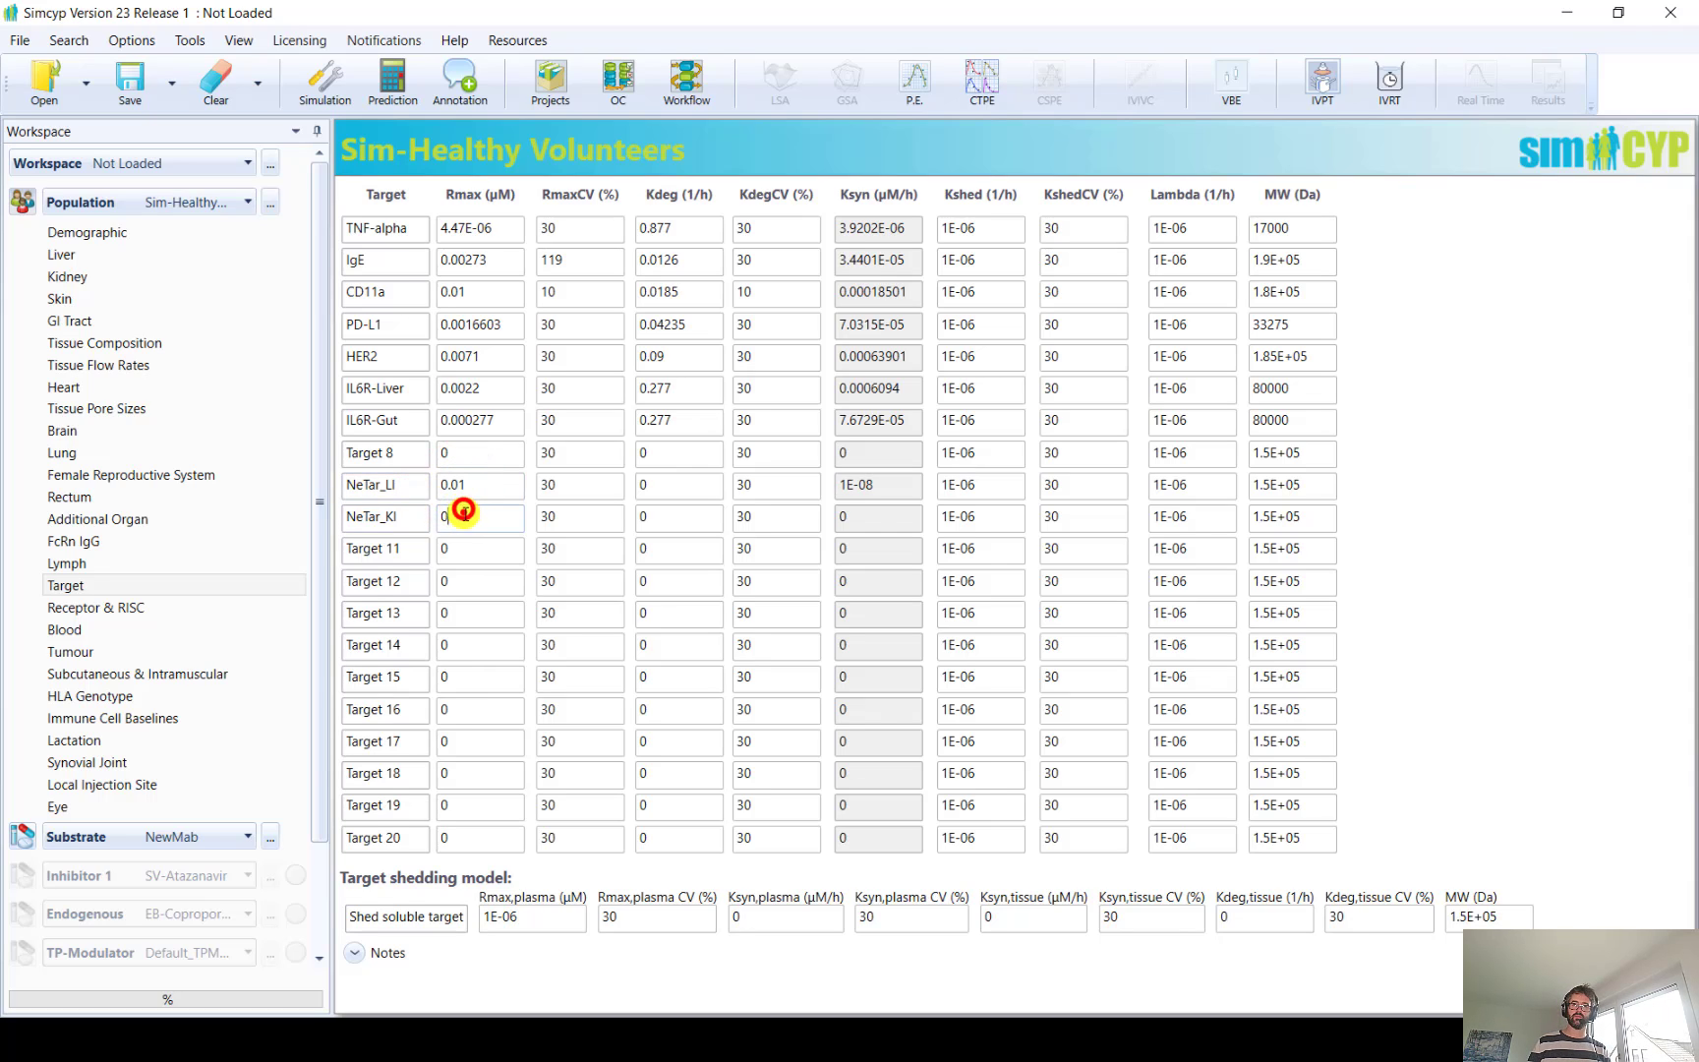
{"action": "type", "text": "0.001"}
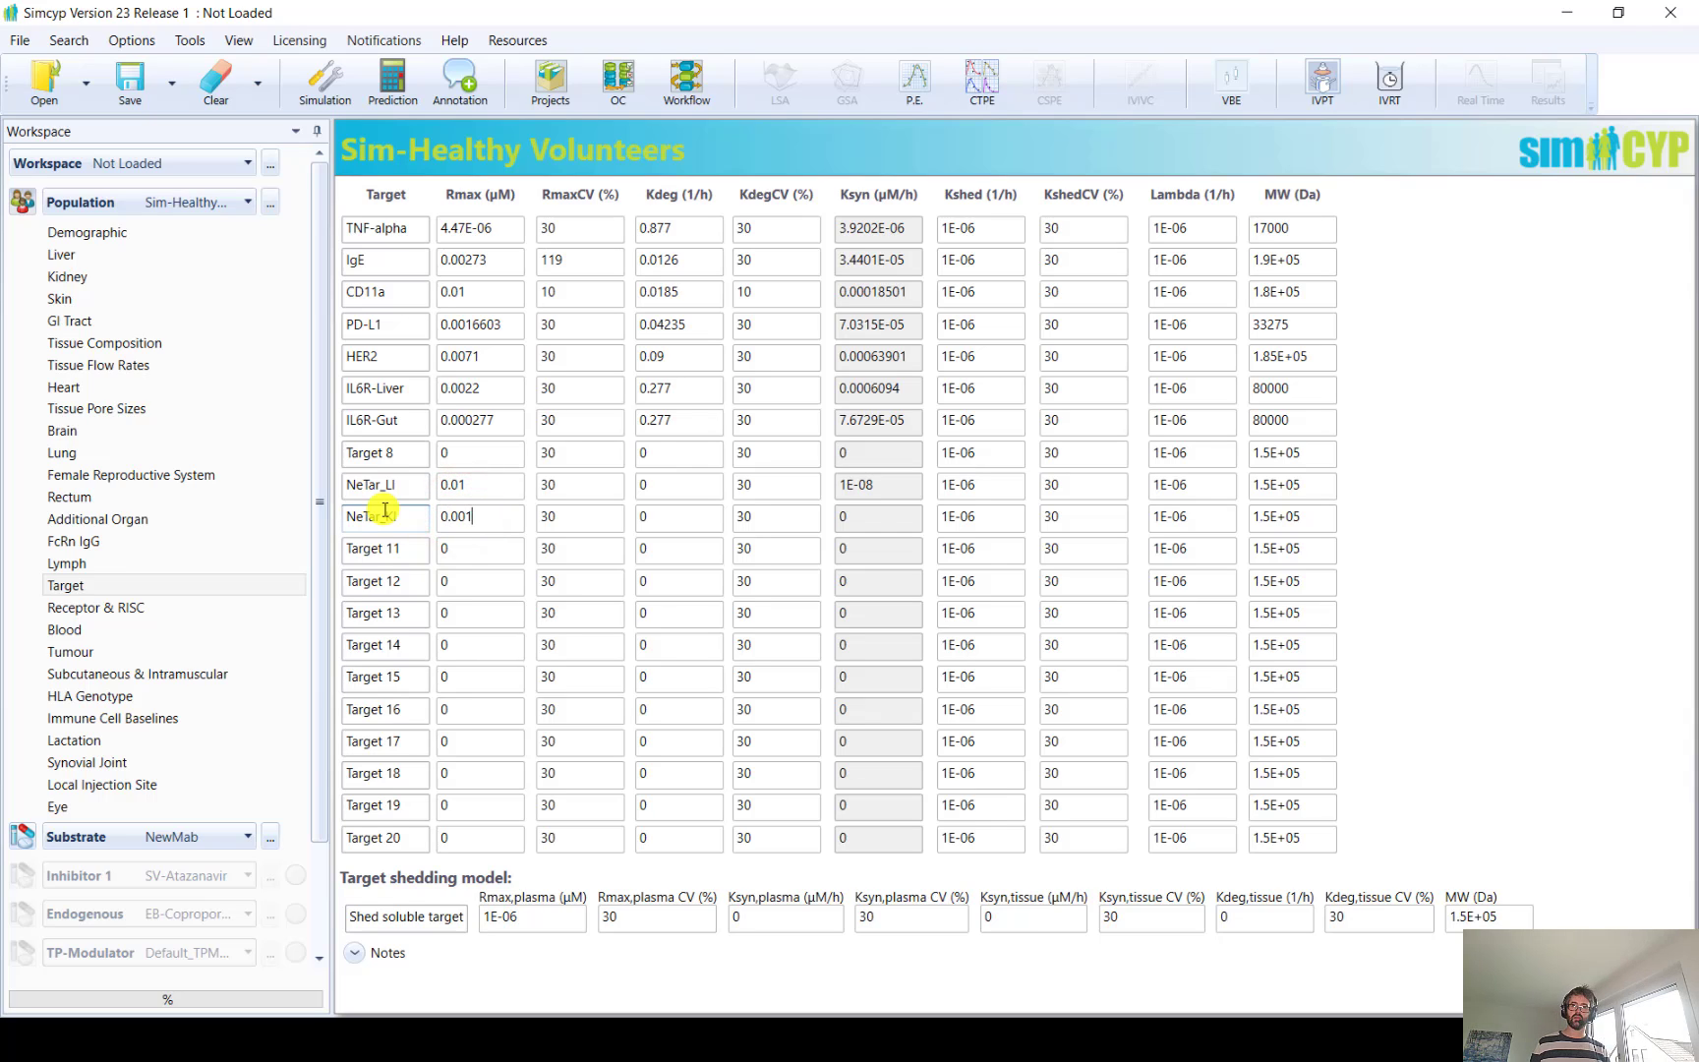
{"action": "left_click", "coordinate": [558, 483]}
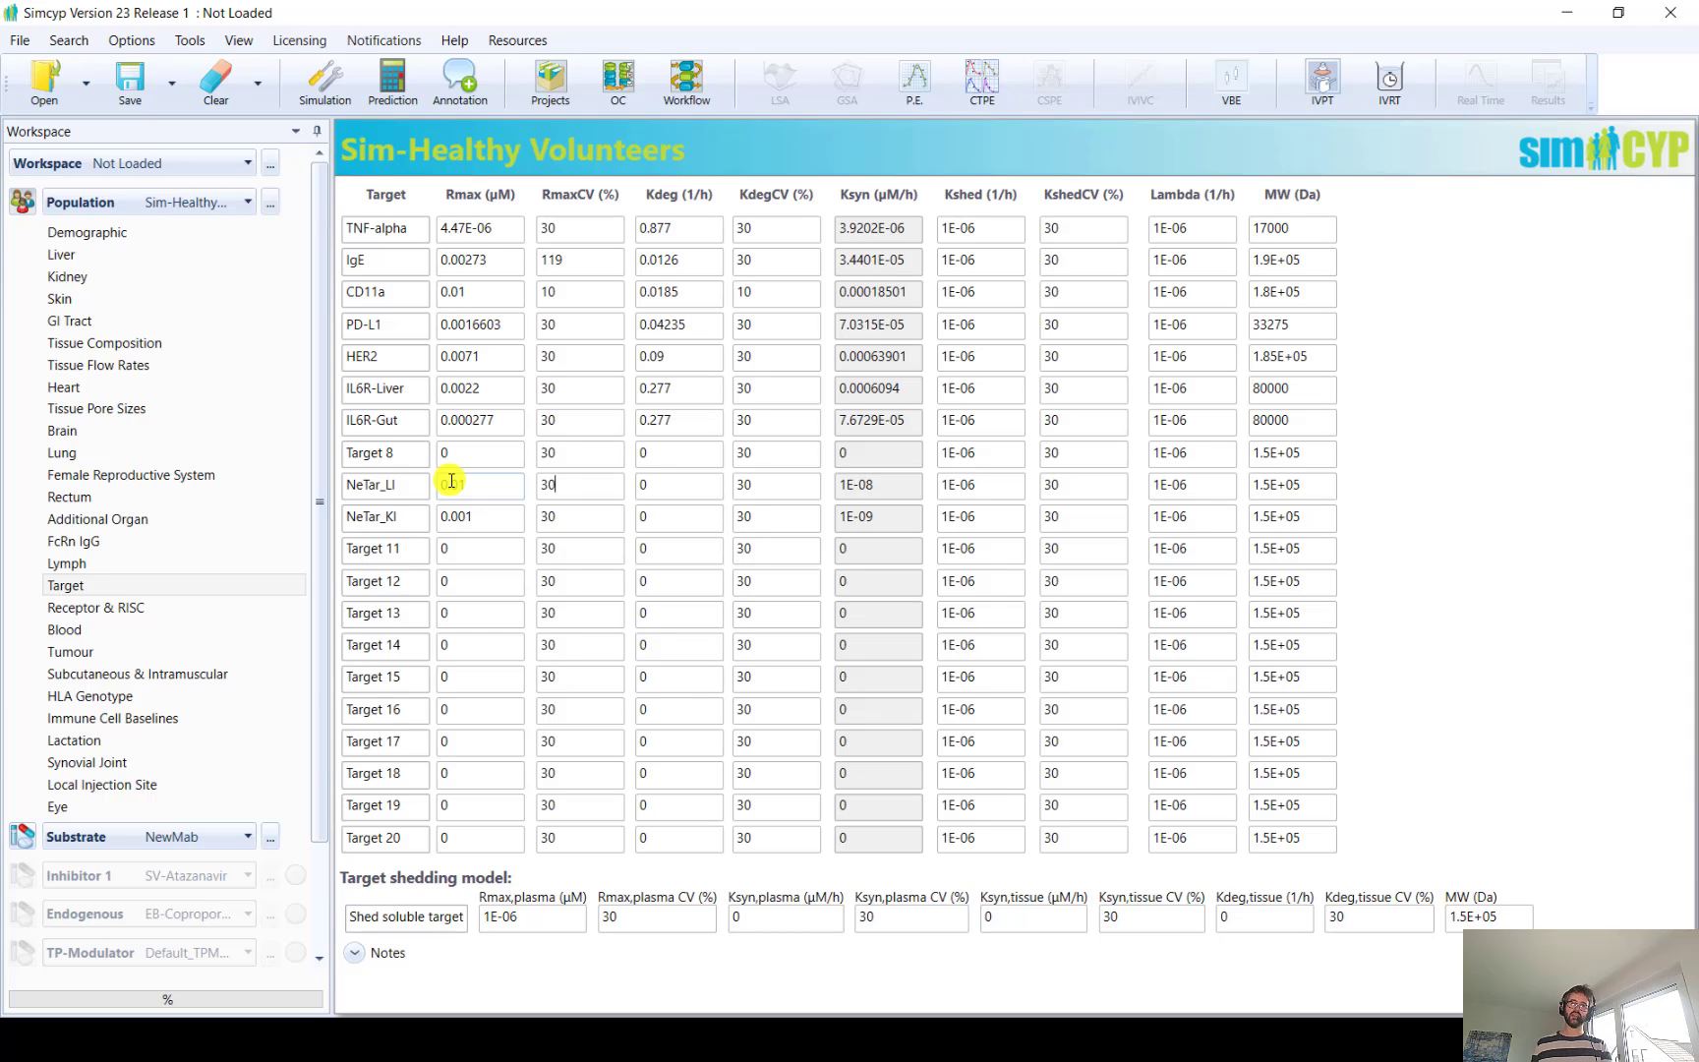
Set Kdeg to 0.1 1/h for both NeTar_LI and NeTar_KI
{"action": "left_click", "coordinate": [685, 483]}
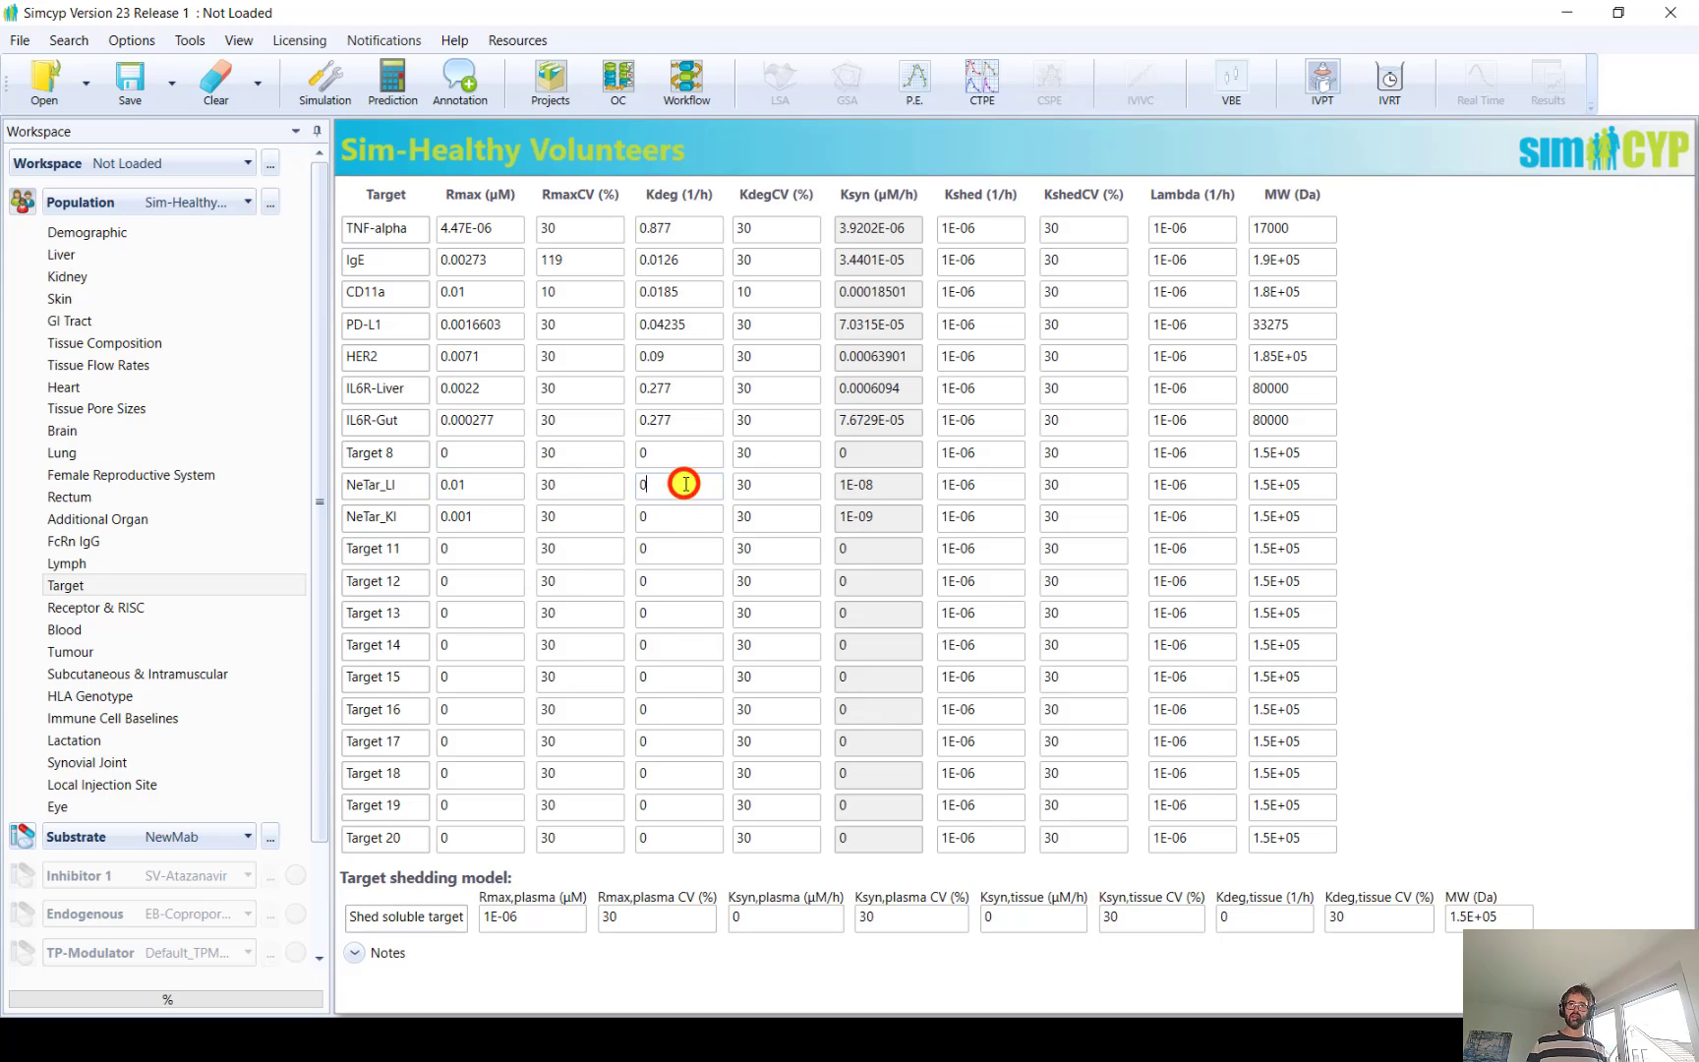
{"action": "type", "text": ".1"}
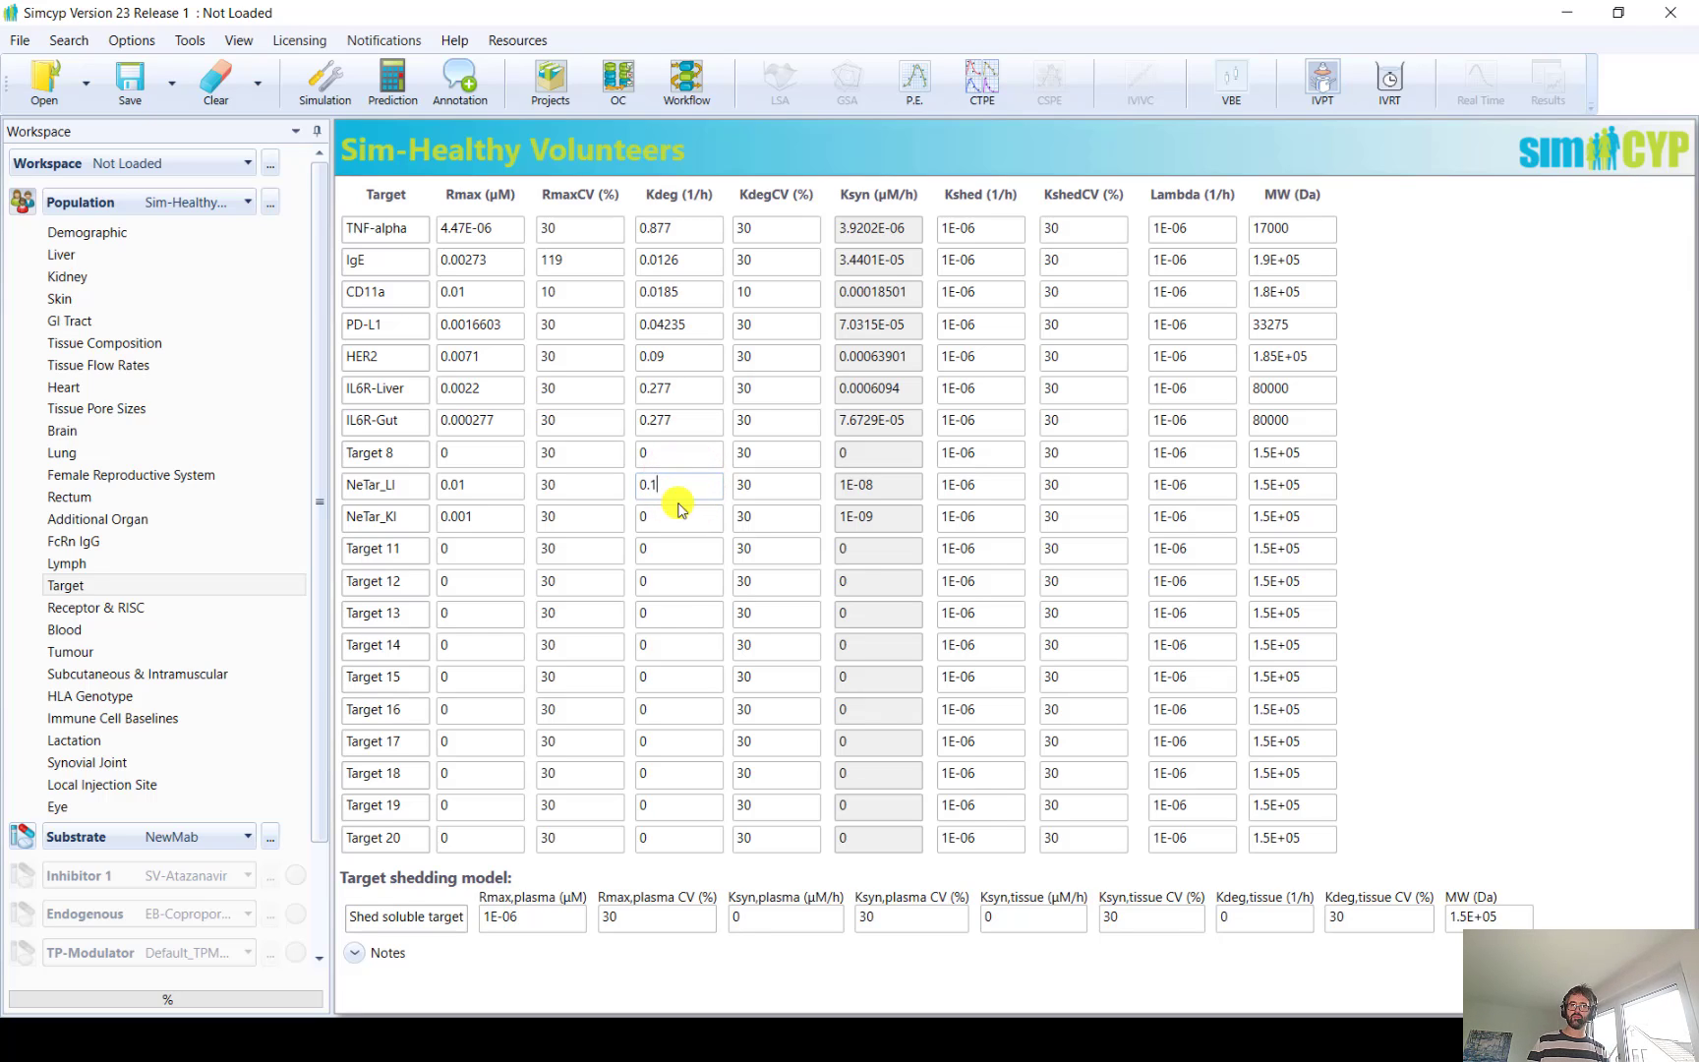
{"action": "left_click", "coordinate": [670, 506]}
{"action": "type", "text": ".1"}
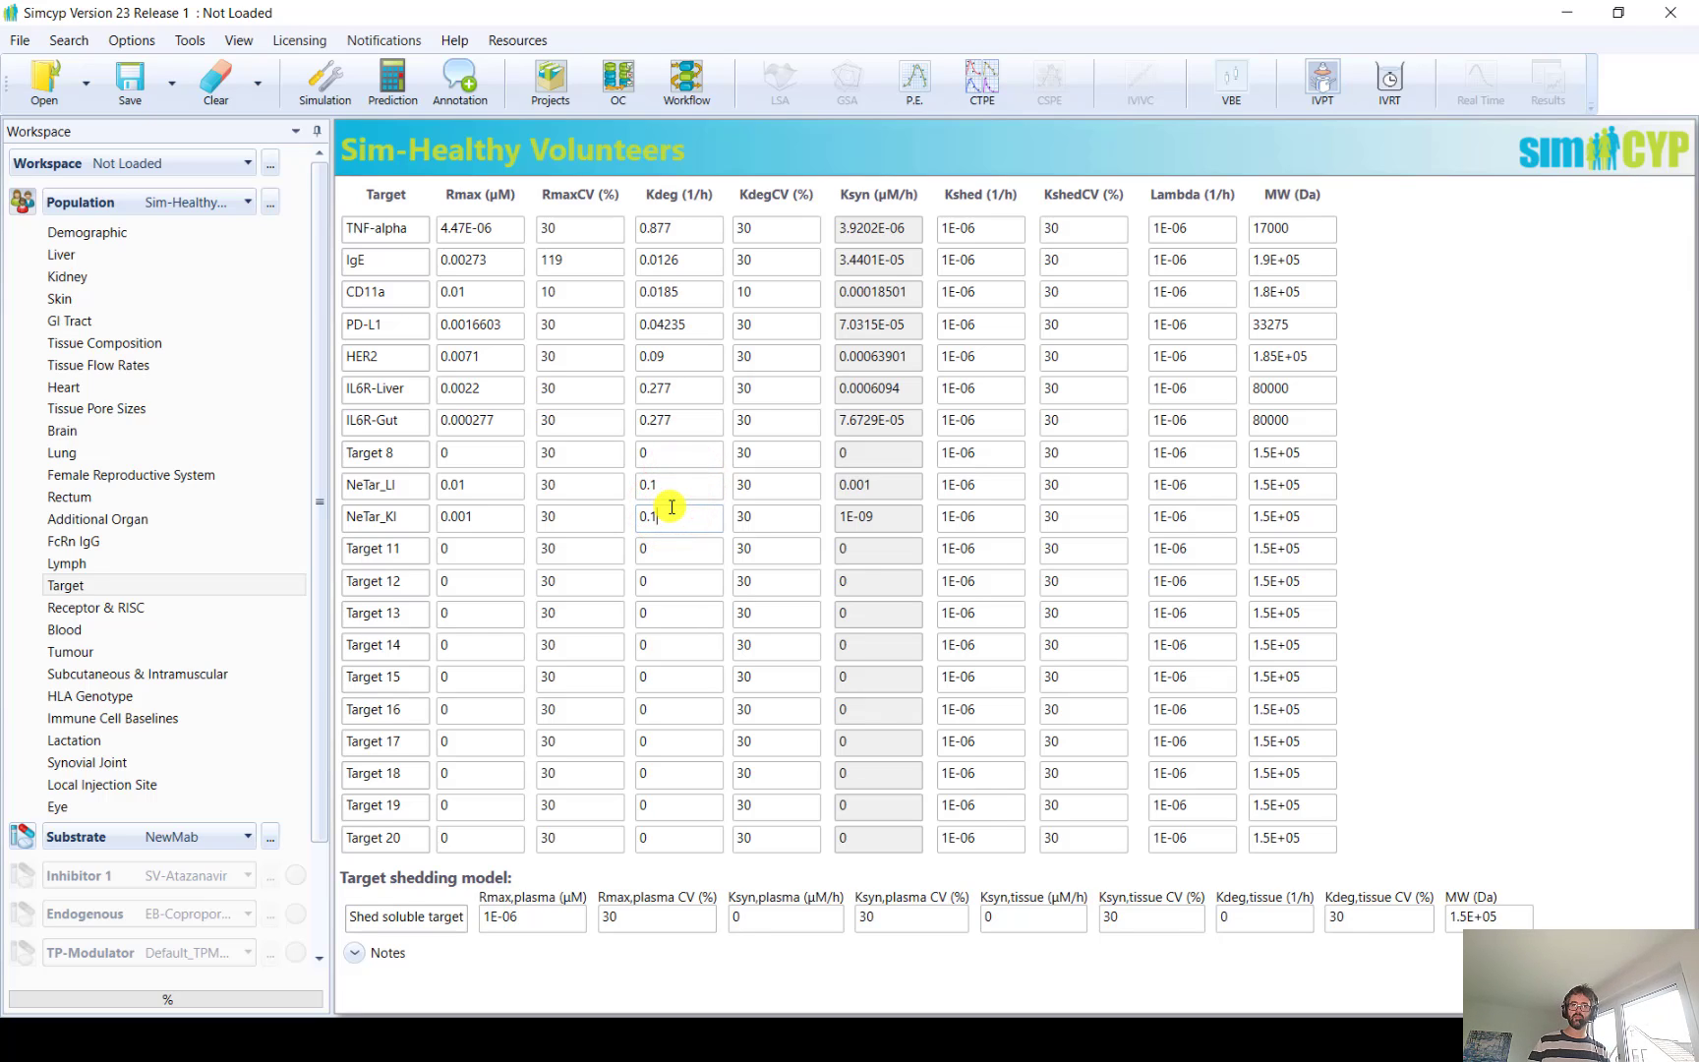
{"action": "left_click", "coordinate": [771, 483]}
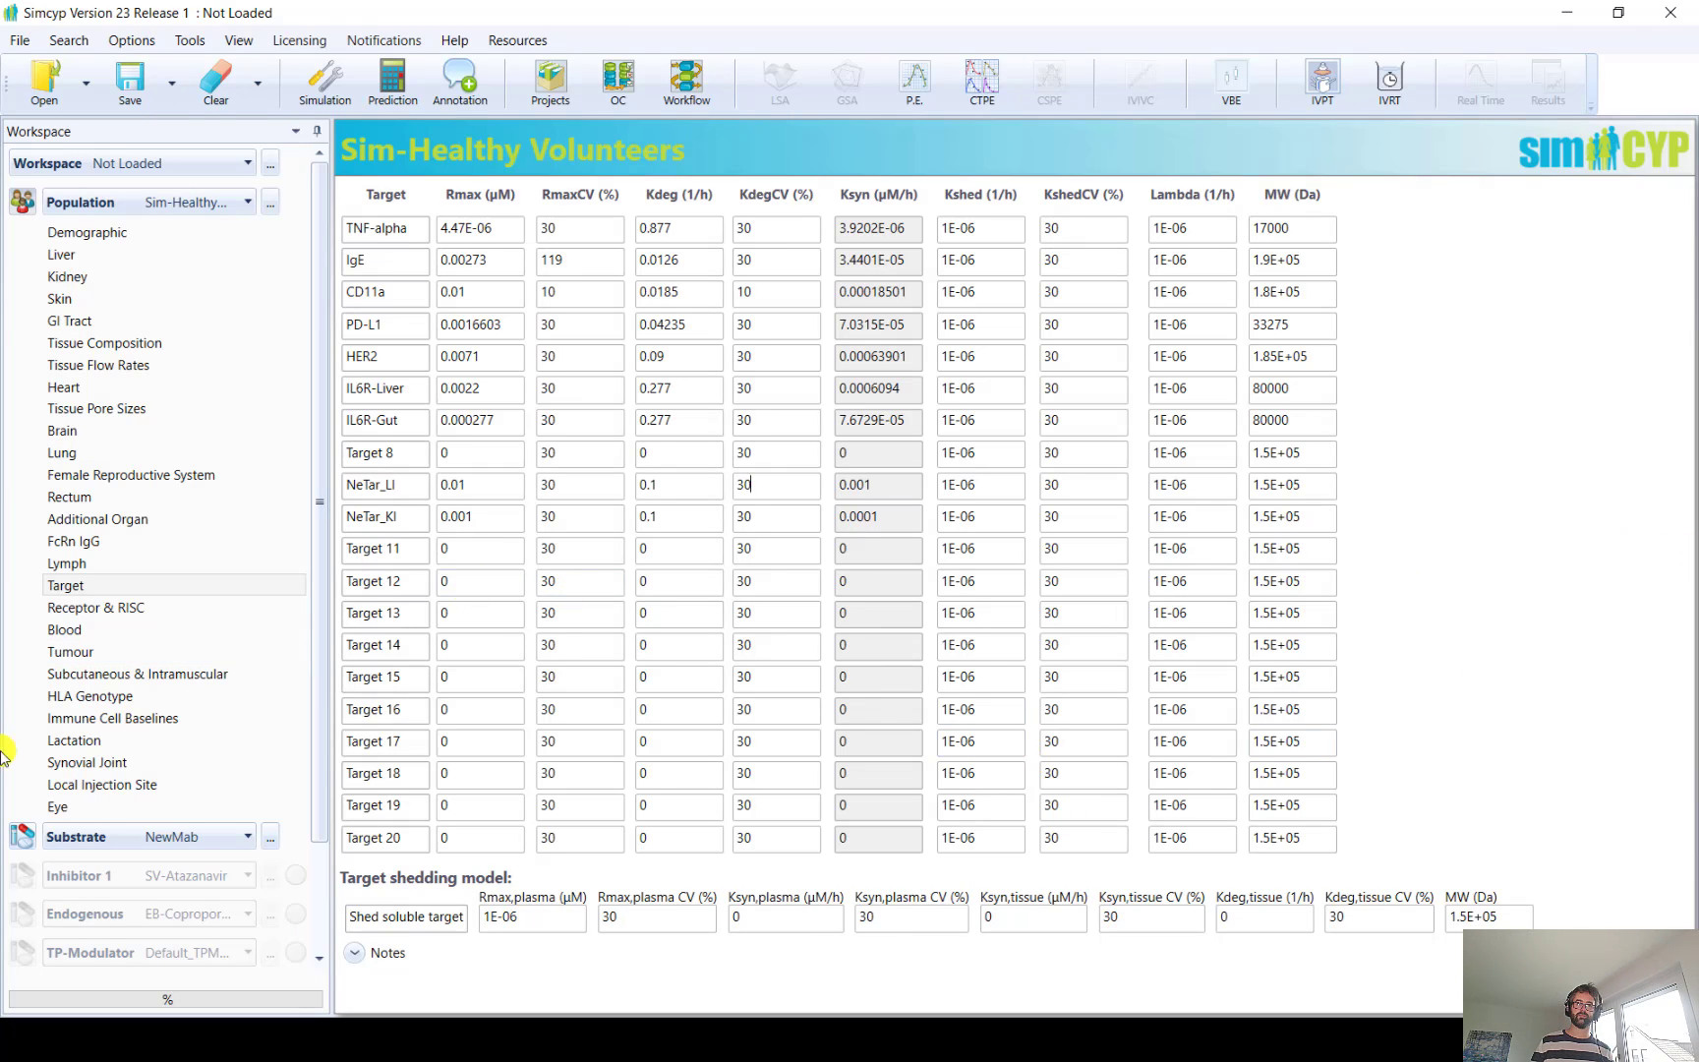
Return to the NewMab substrate and activate its PD Basic 1 model
{"action": "left_click", "coordinate": [24, 835]}
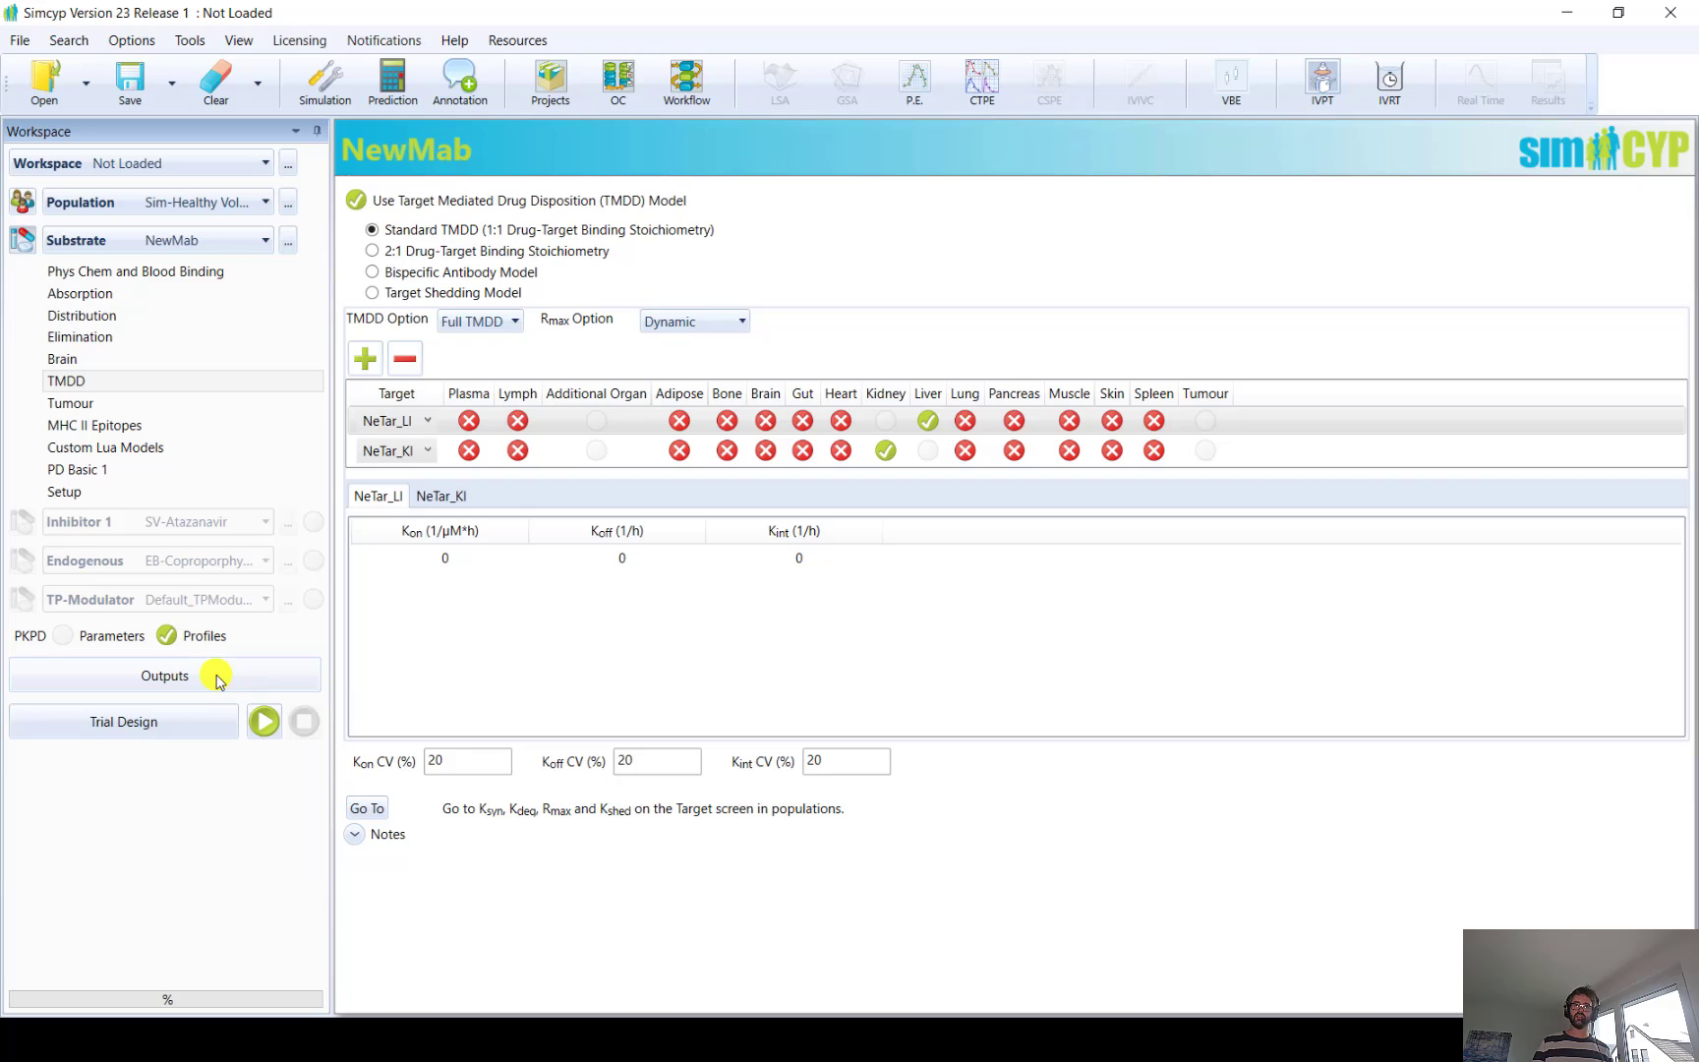
{"action": "left_click", "coordinate": [90, 470]}
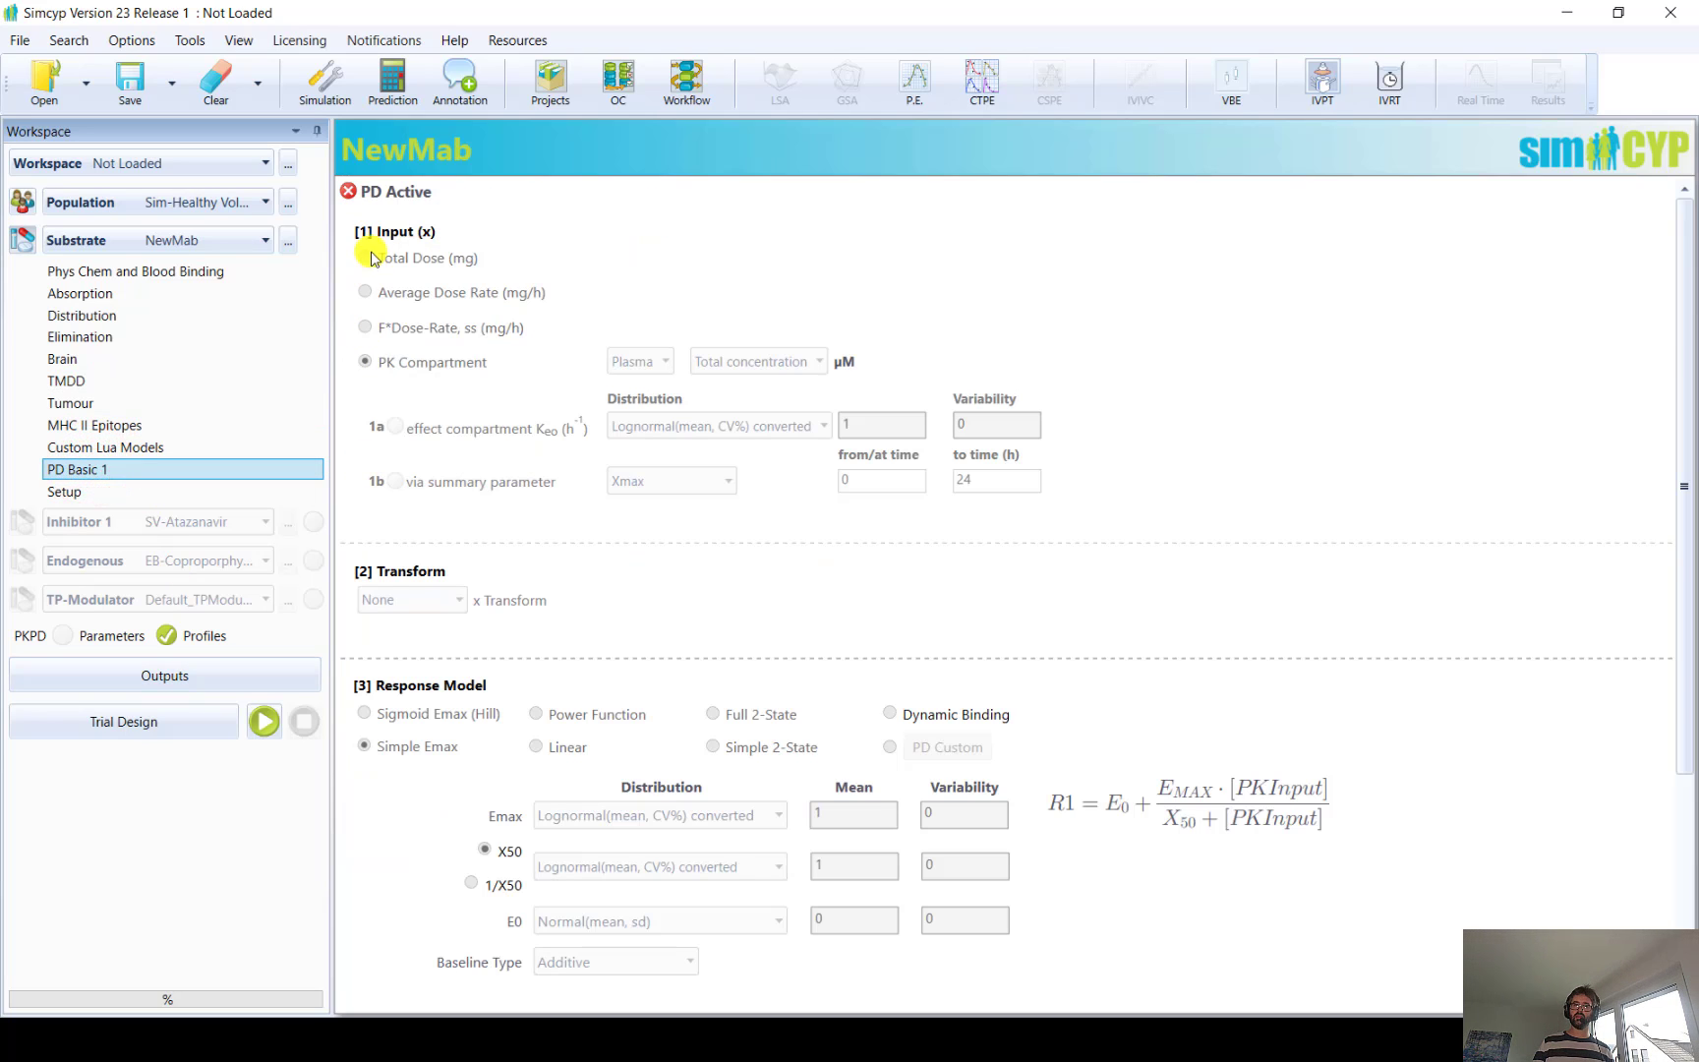
{"action": "left_click", "coordinate": [348, 190]}
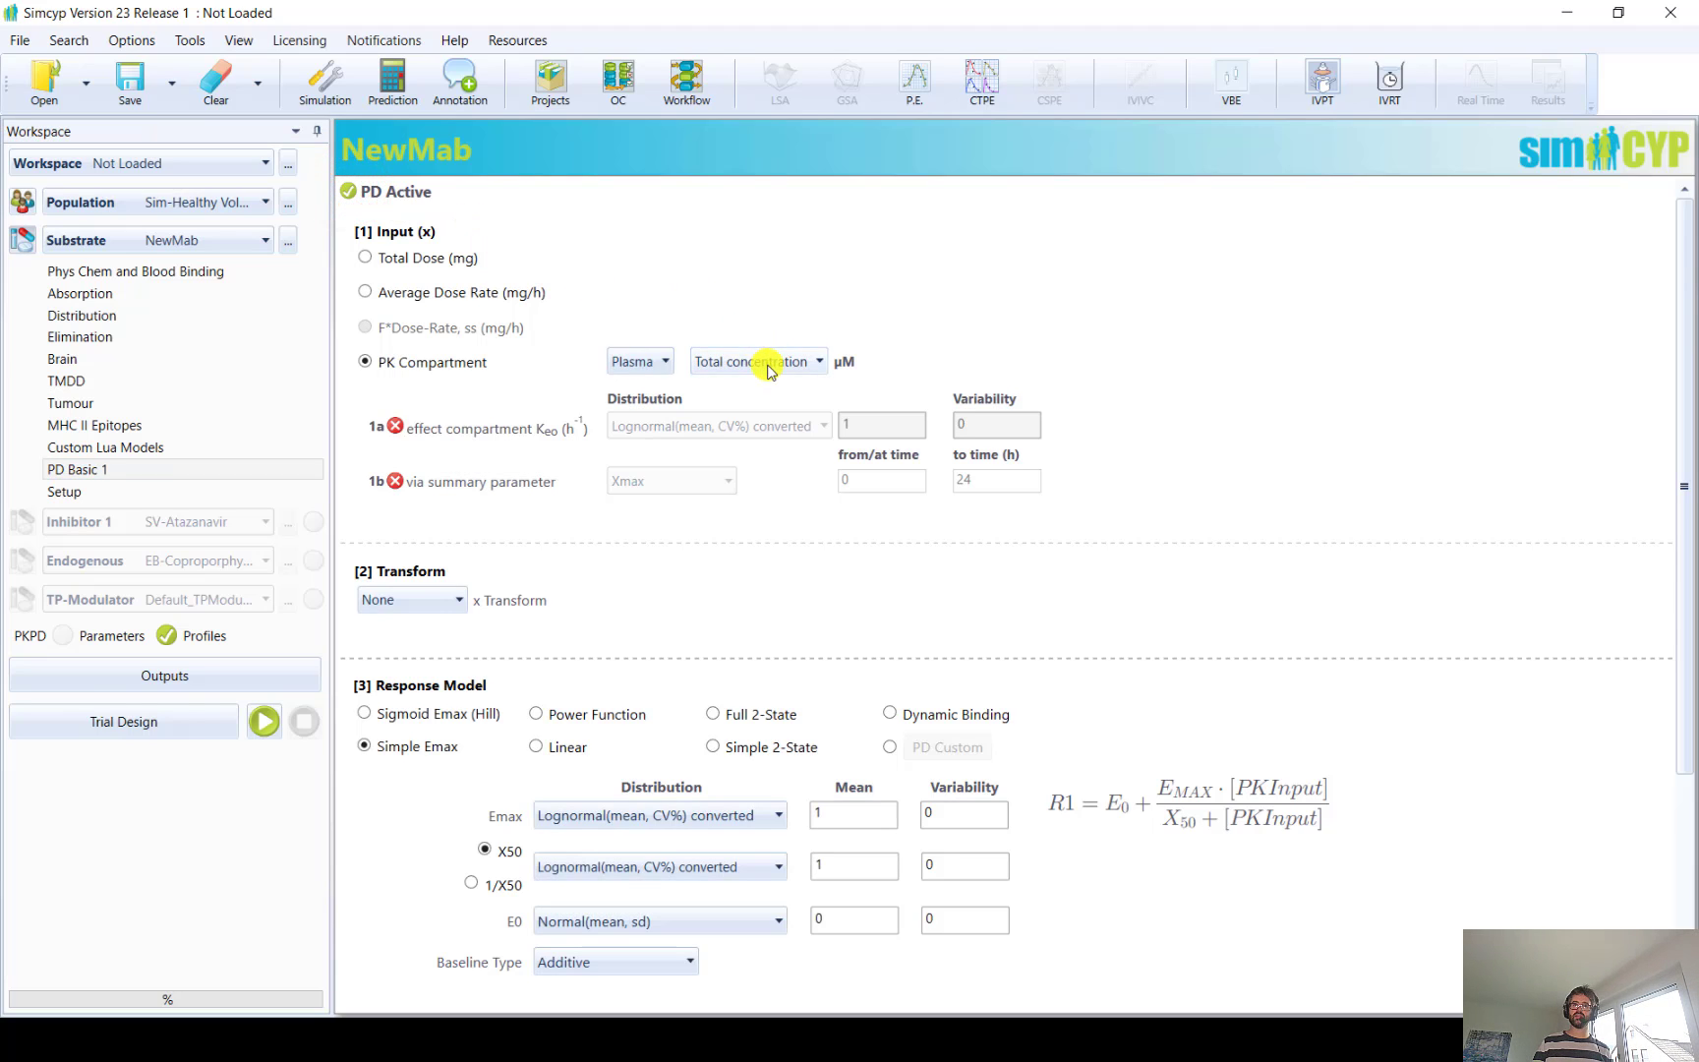
Set the PD input's PK compartment to Liver and check which concentration and target measures can drive it
{"action": "left_click", "coordinate": [657, 364]}
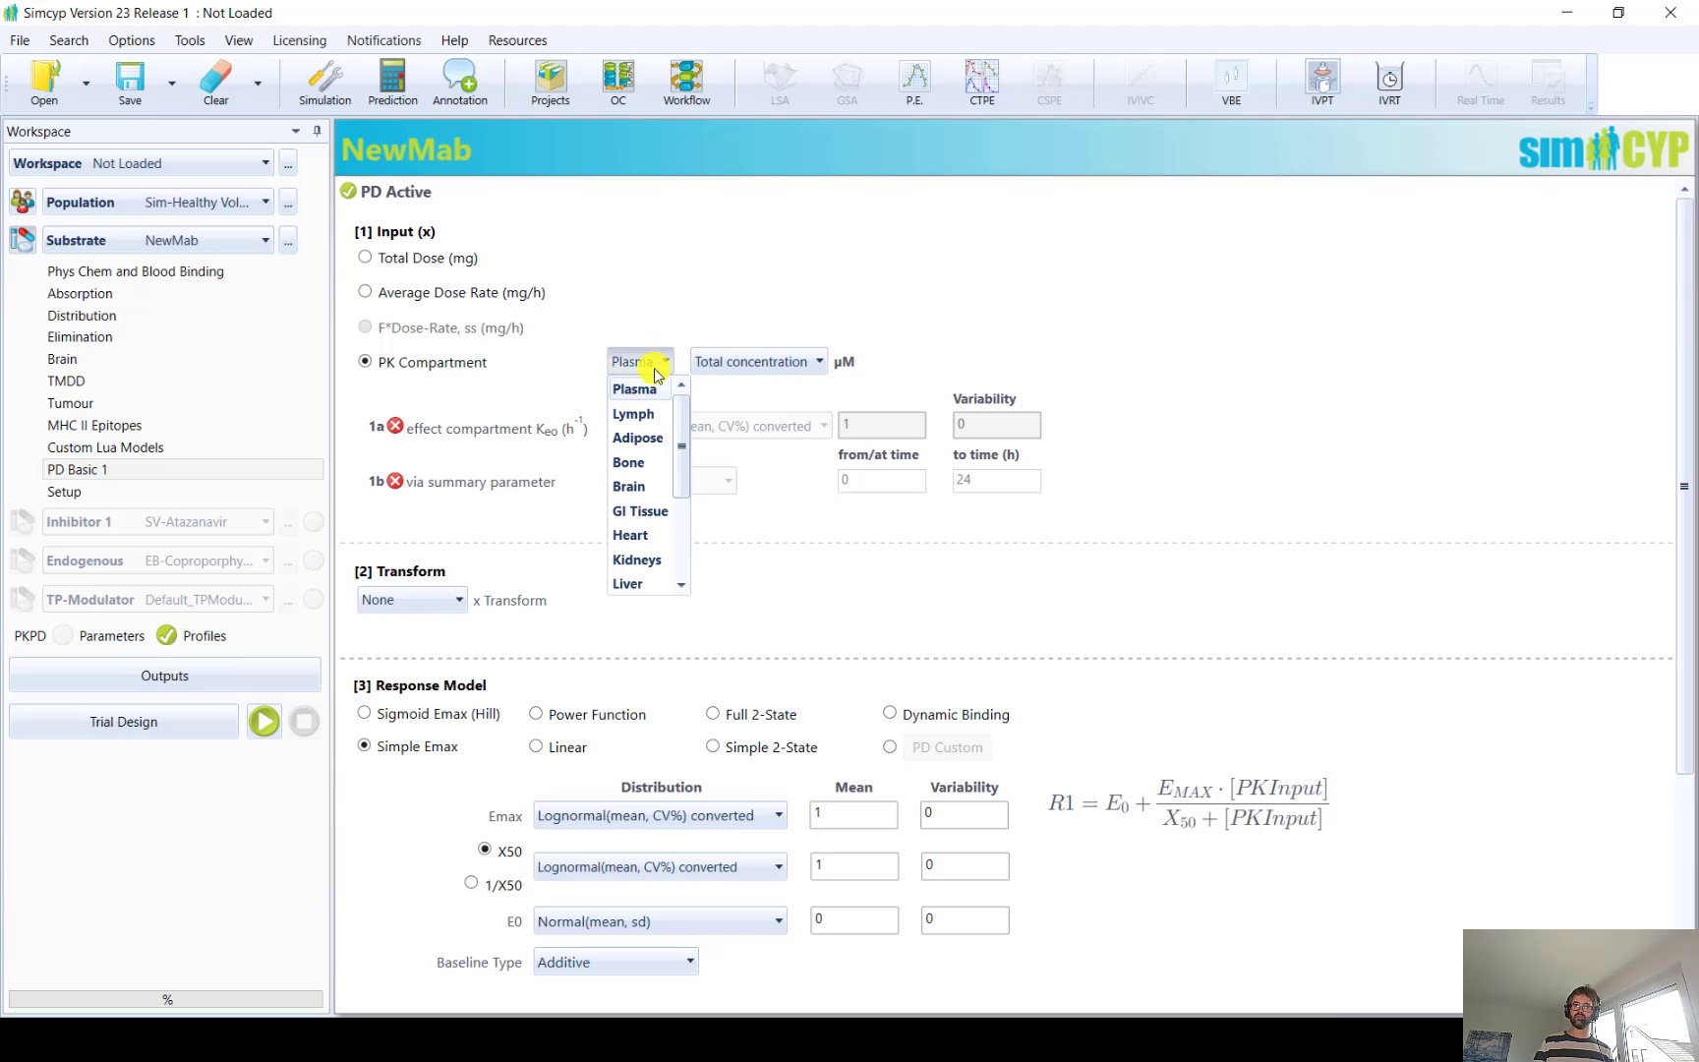
{"action": "scroll", "coordinate": [626, 576], "scroll_direction": "down", "scroll_amount": 2}
{"action": "left_click", "coordinate": [625, 578]}
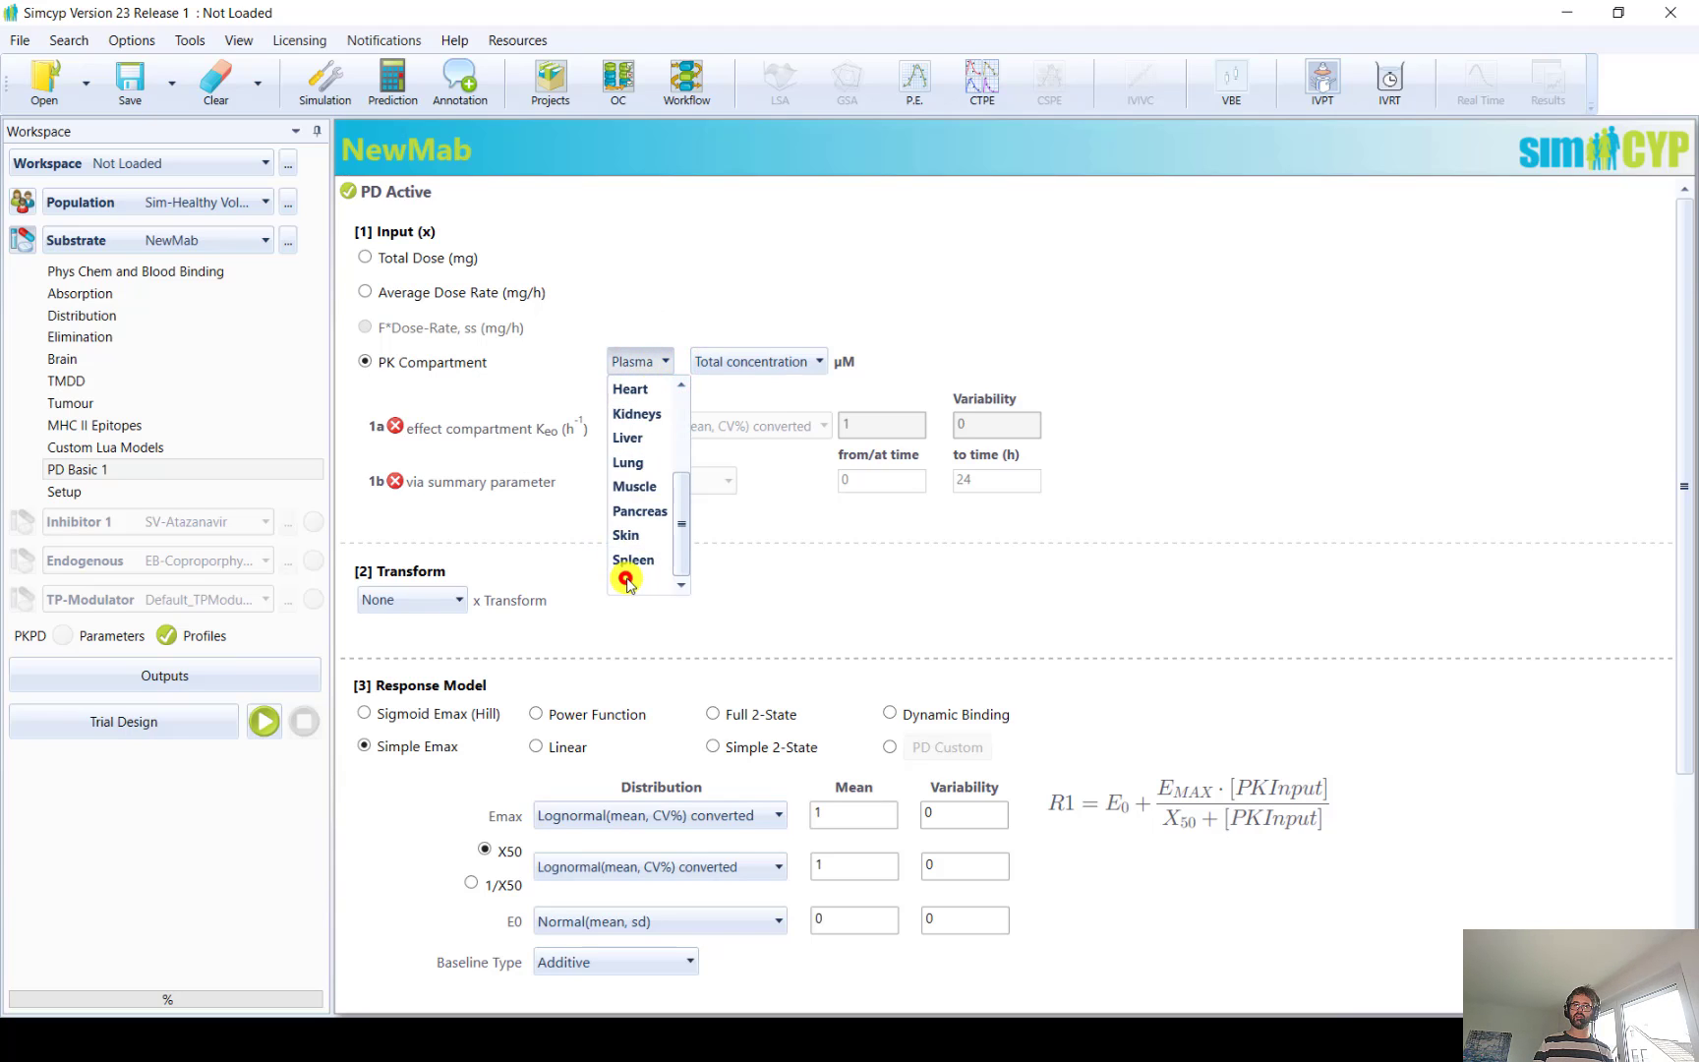
{"action": "left_click", "coordinate": [628, 439]}
{"action": "left_click", "coordinate": [815, 360]}
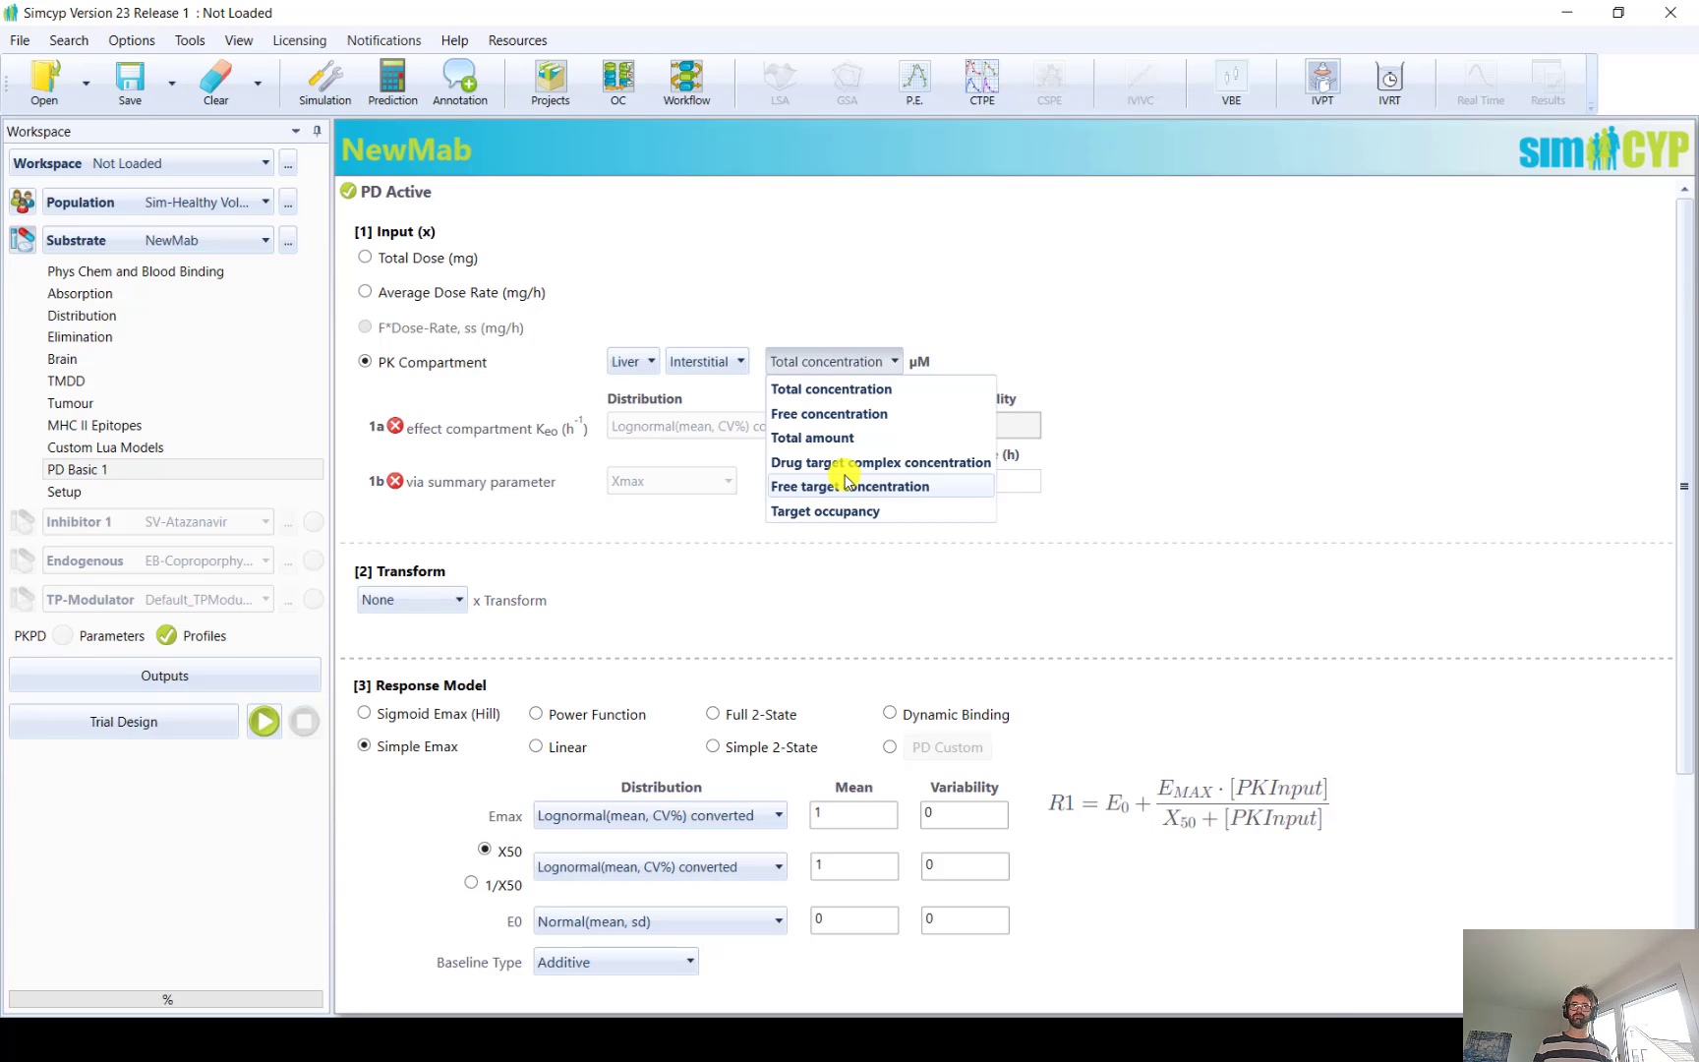
Go to the simulation outputs and include the TMDD Profiles sheet
{"action": "left_click", "coordinate": [188, 675]}
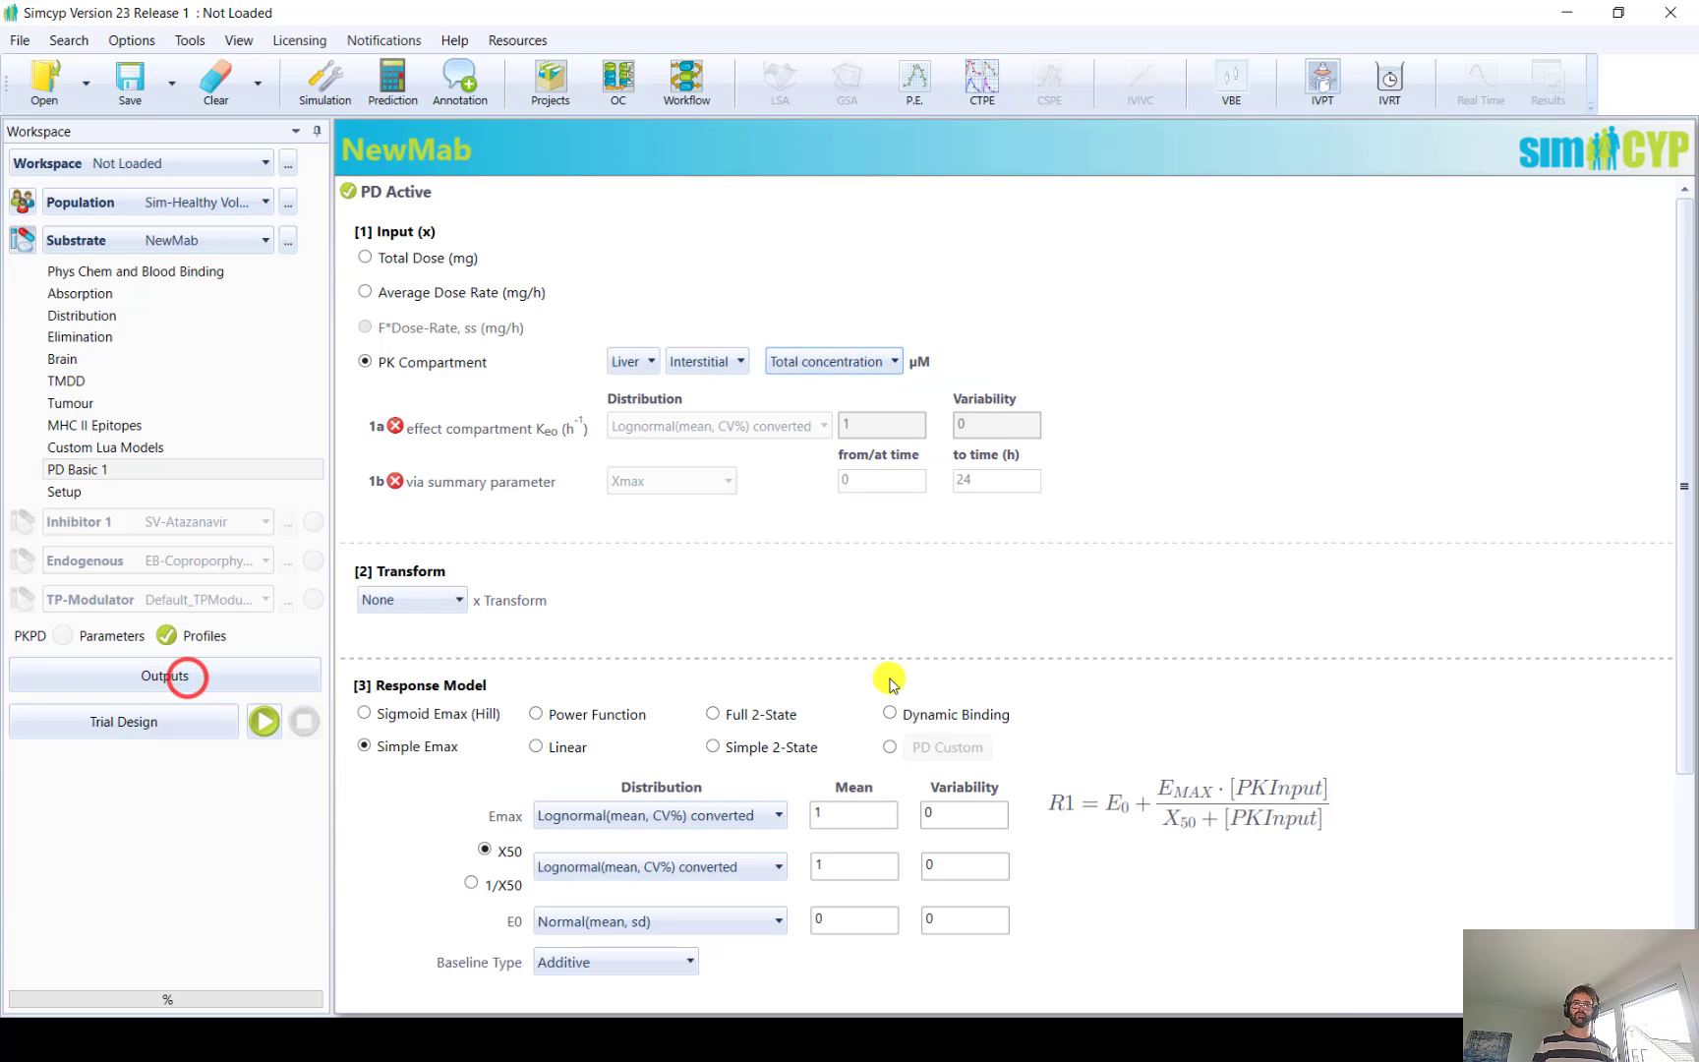
{"action": "left_click", "coordinate": [173, 672]}
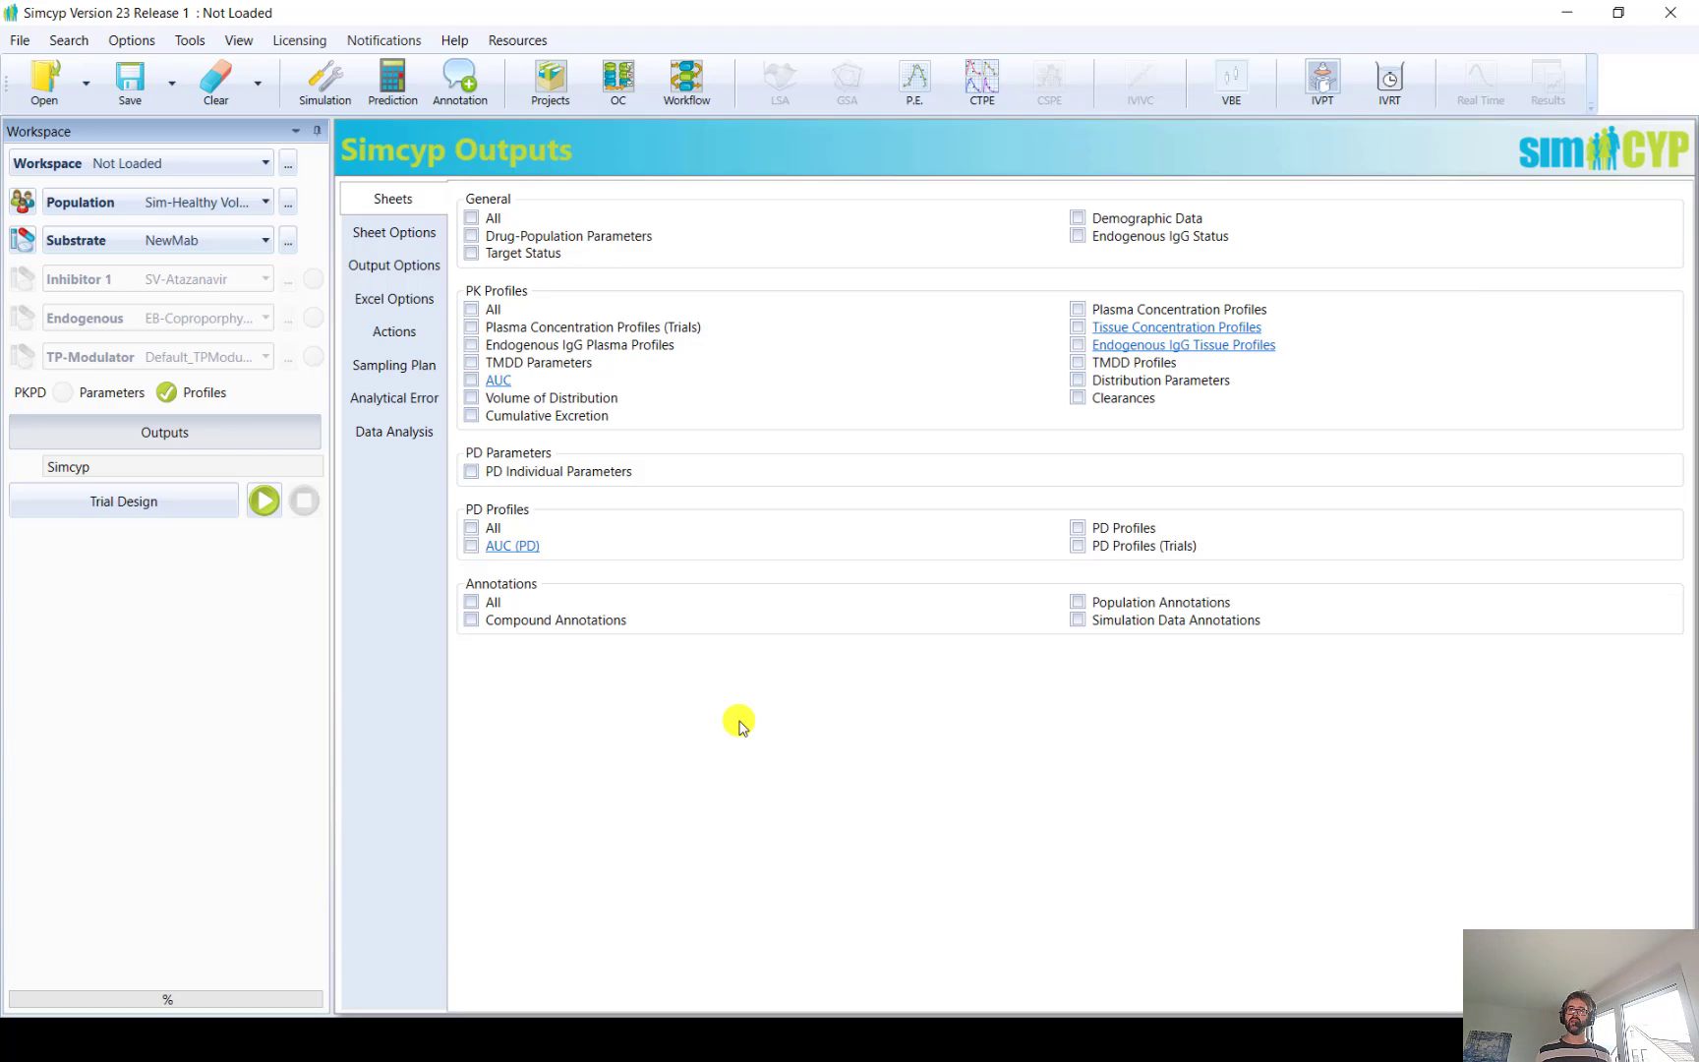
{"action": "left_click", "coordinate": [1081, 364]}
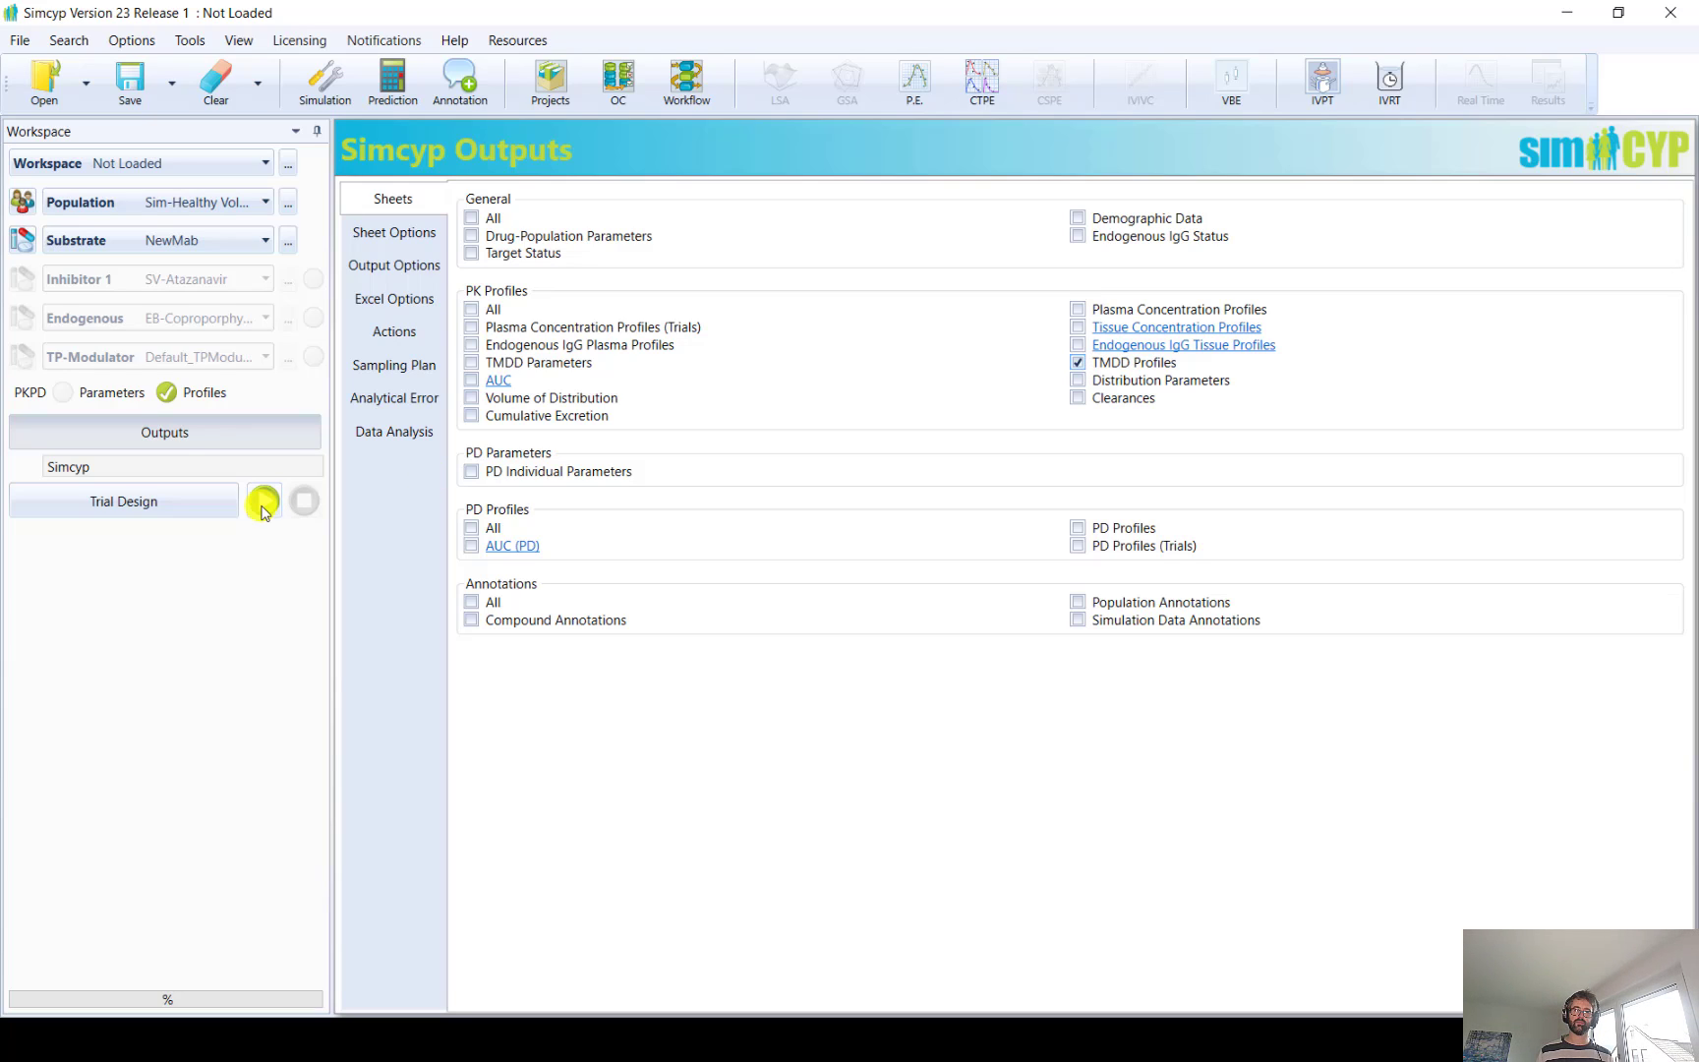
Go to the trial design's dosing settings and show the administration routes available for the substrate
{"action": "left_click", "coordinate": [137, 501]}
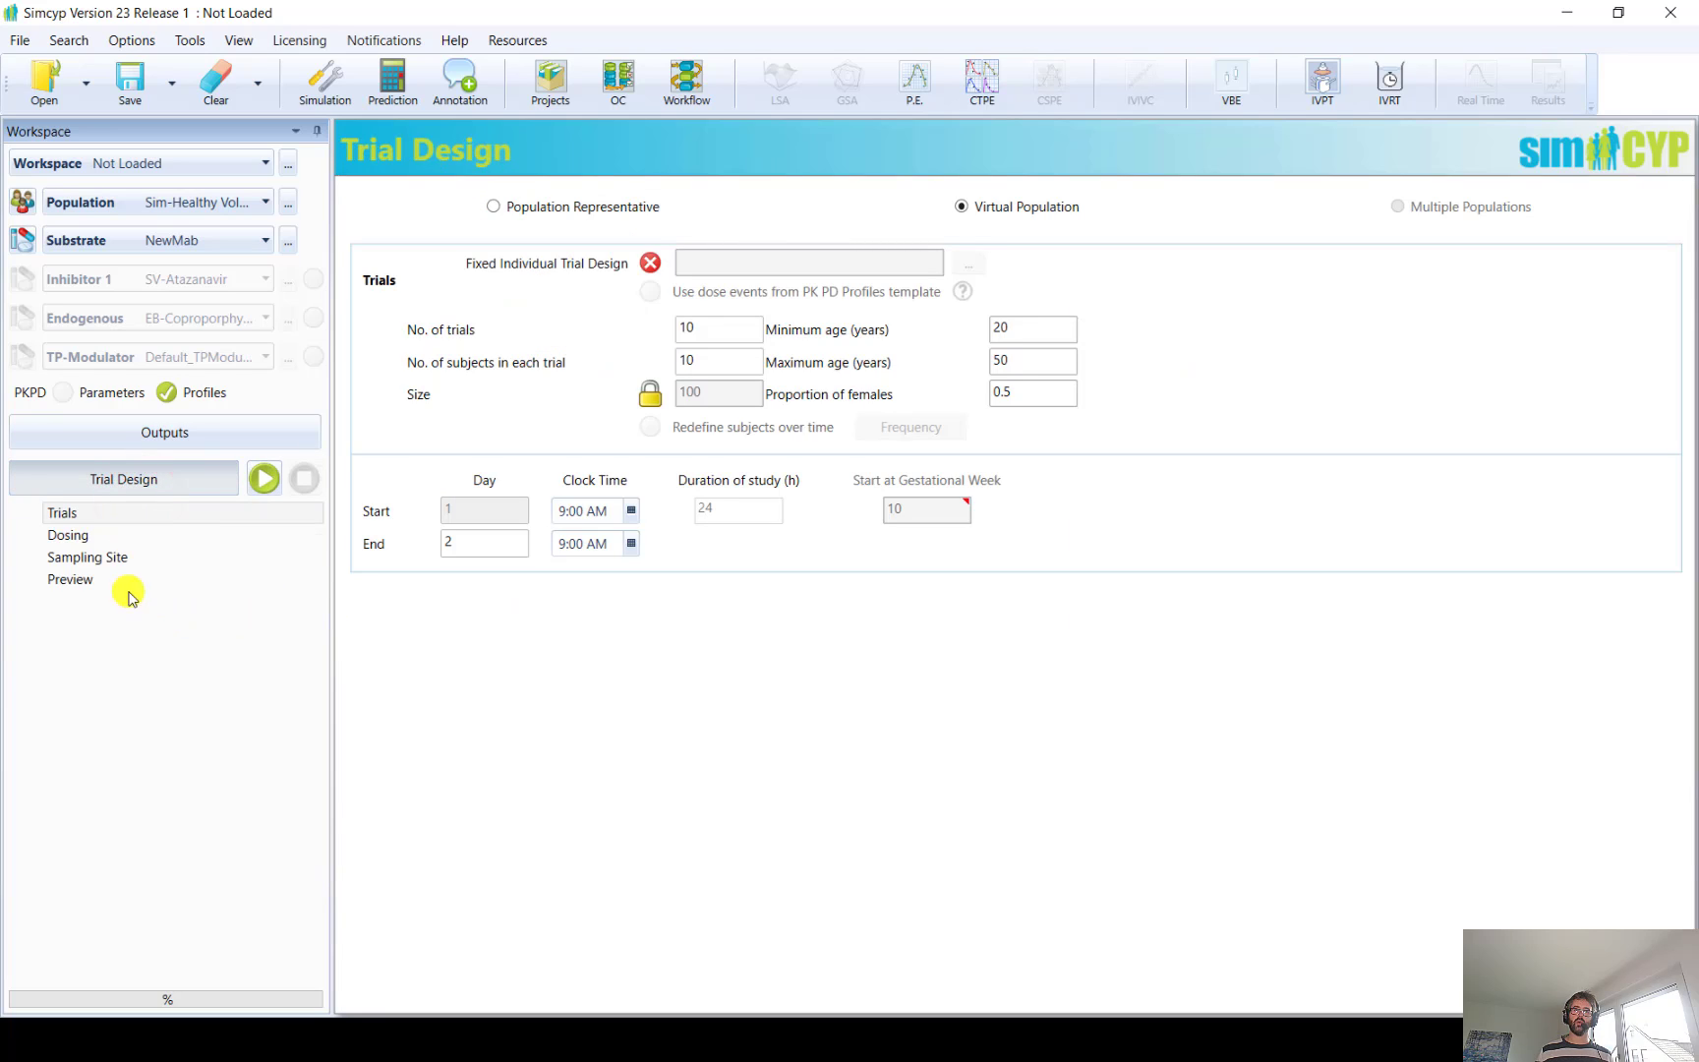
{"action": "left_click", "coordinate": [84, 537]}
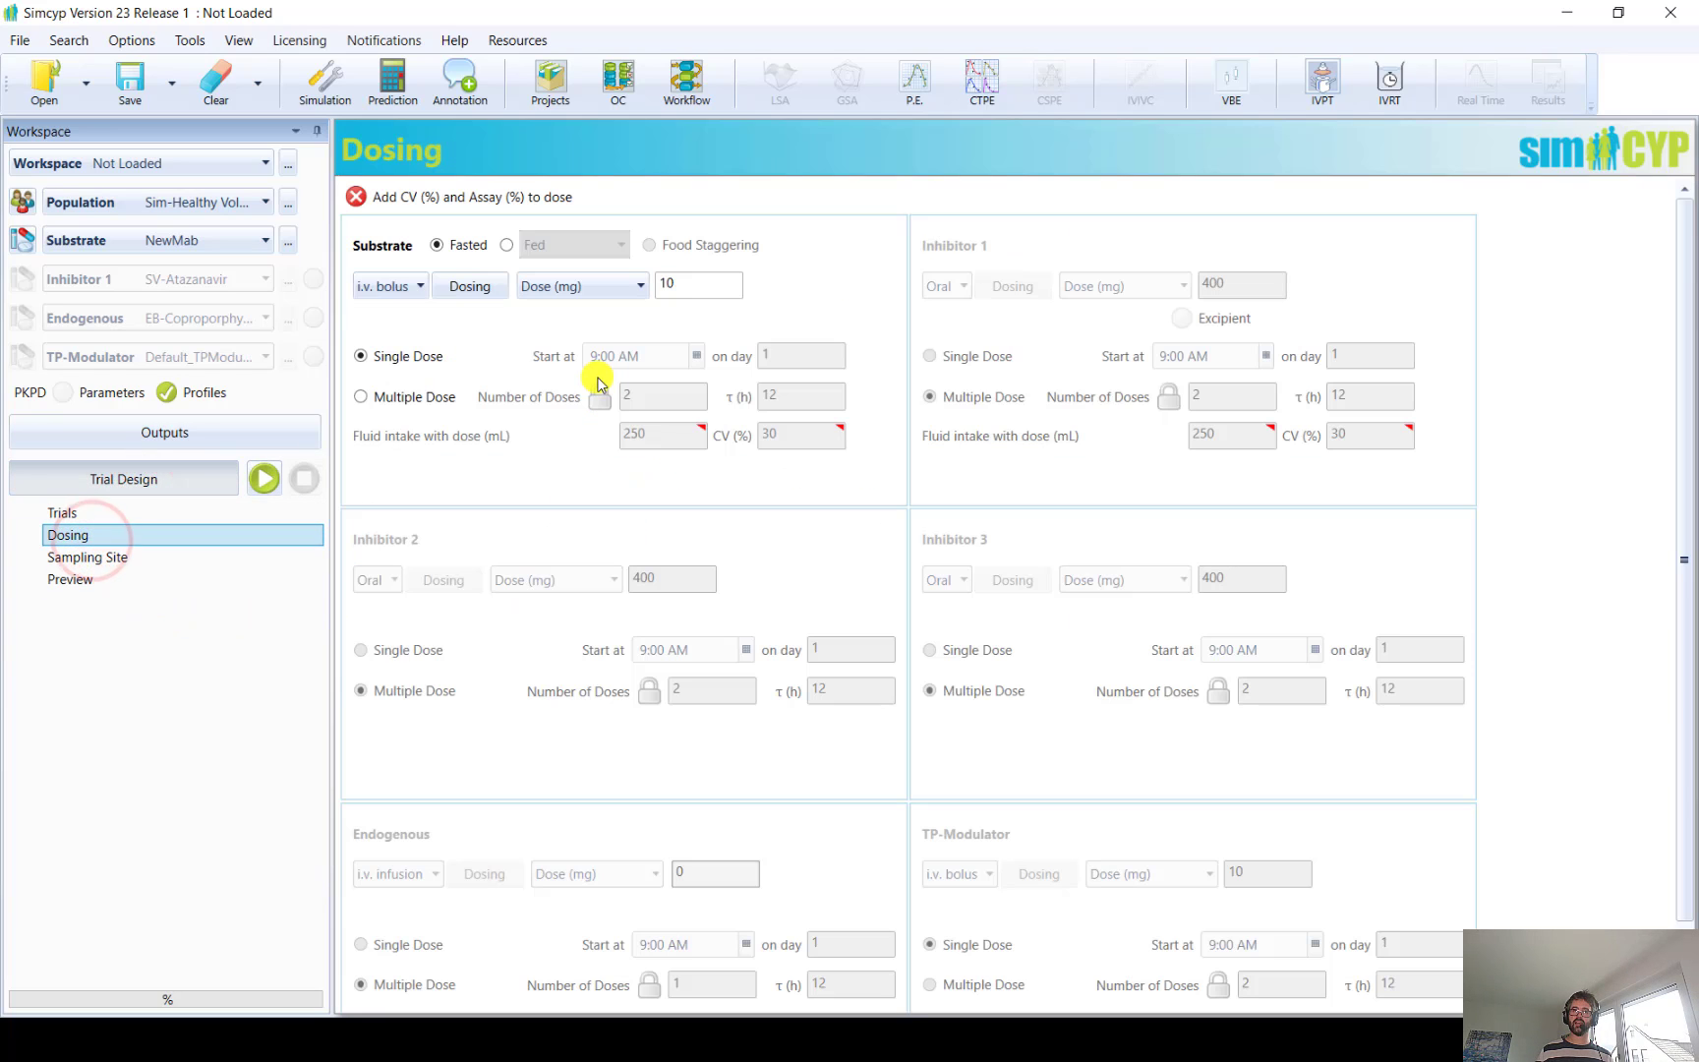
{"action": "left_click", "coordinate": [396, 286]}
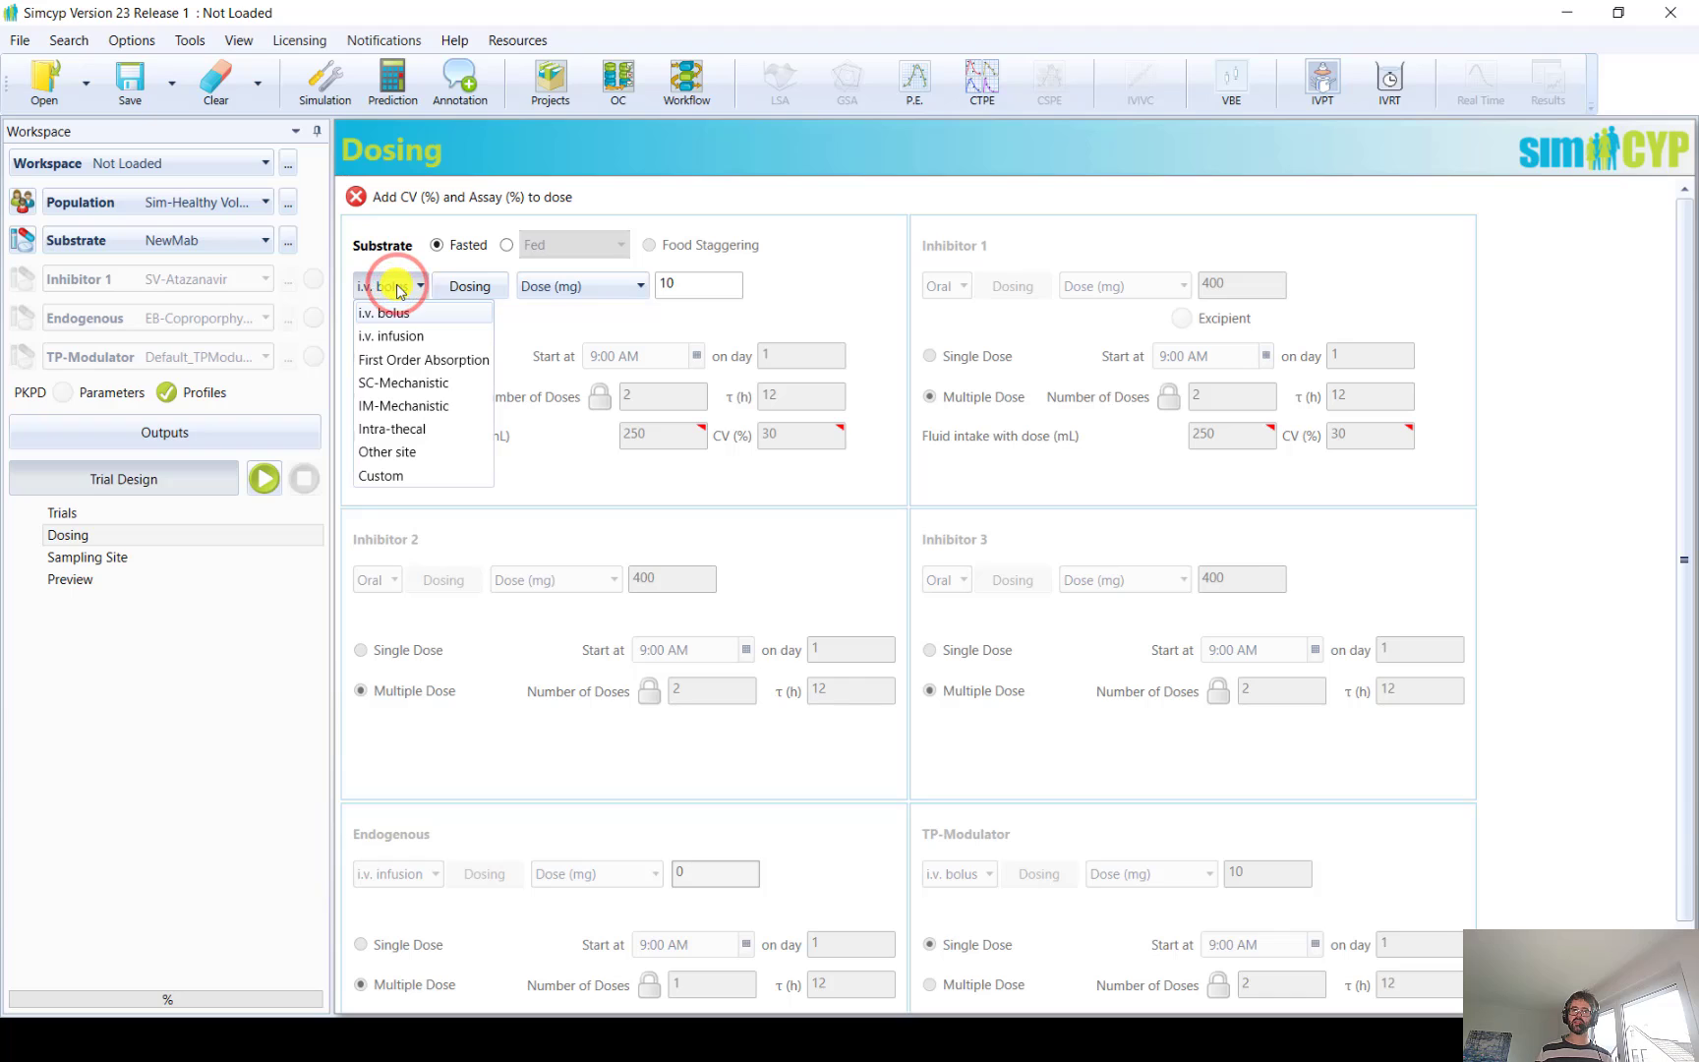